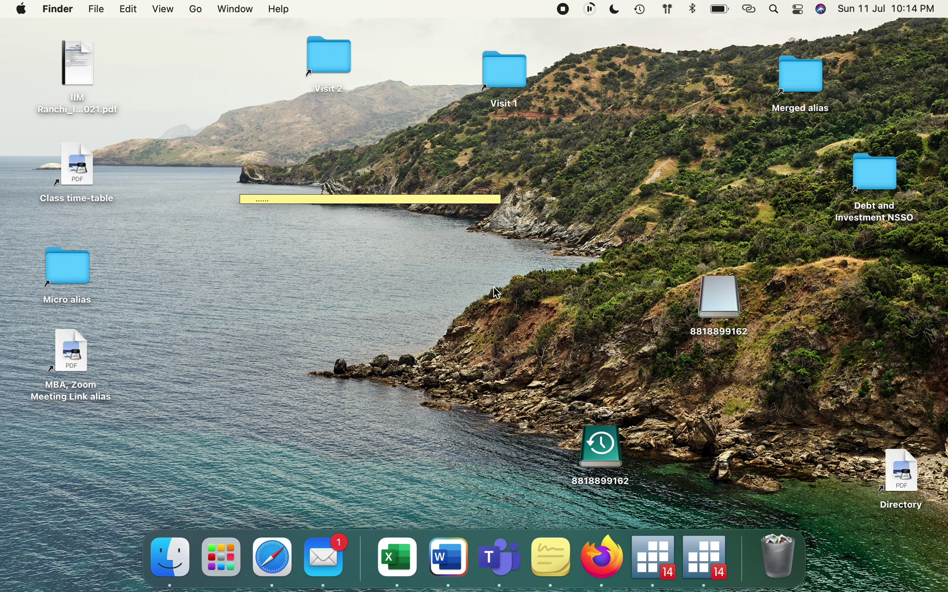
Step: Open the Merged folder inside the Visit 1 data folder and locate the V1_B1+2+3.dta file
double_click(510, 82)
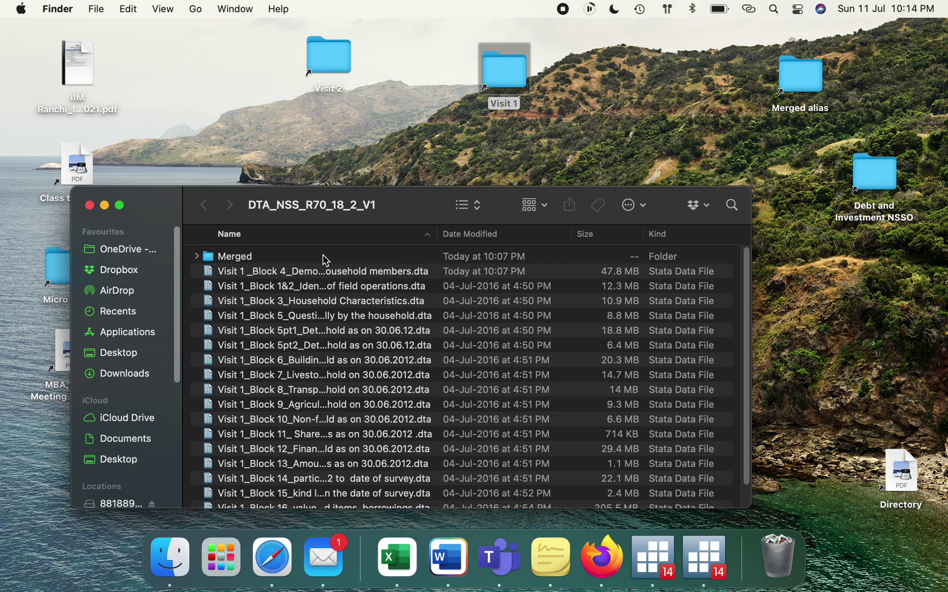
double_click(245, 258)
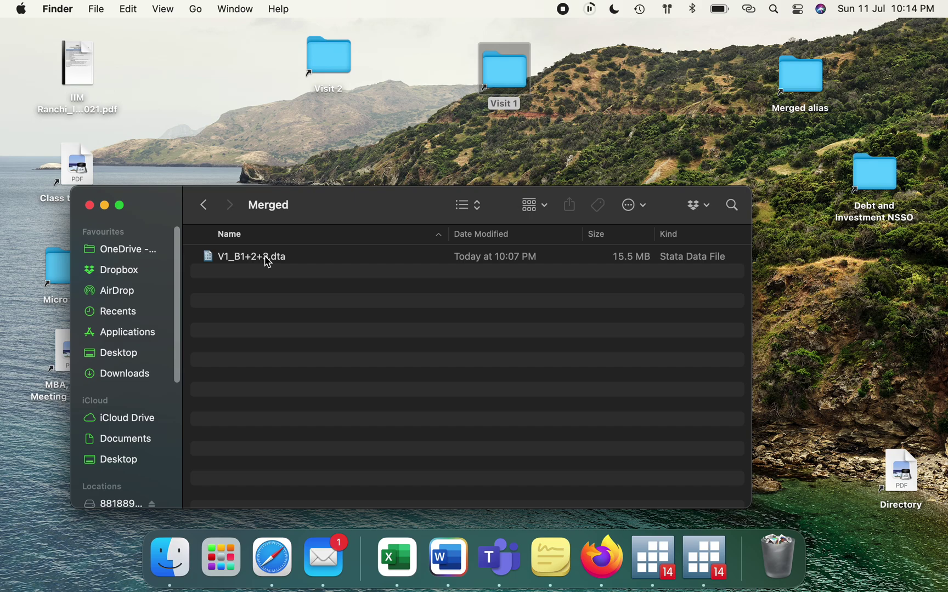
left_click(268, 258)
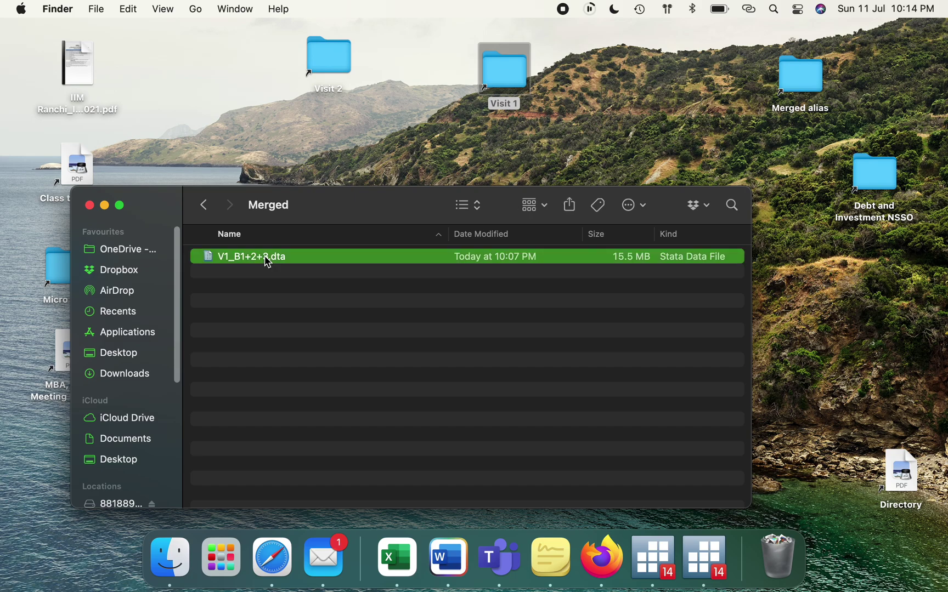
left_click(272, 303)
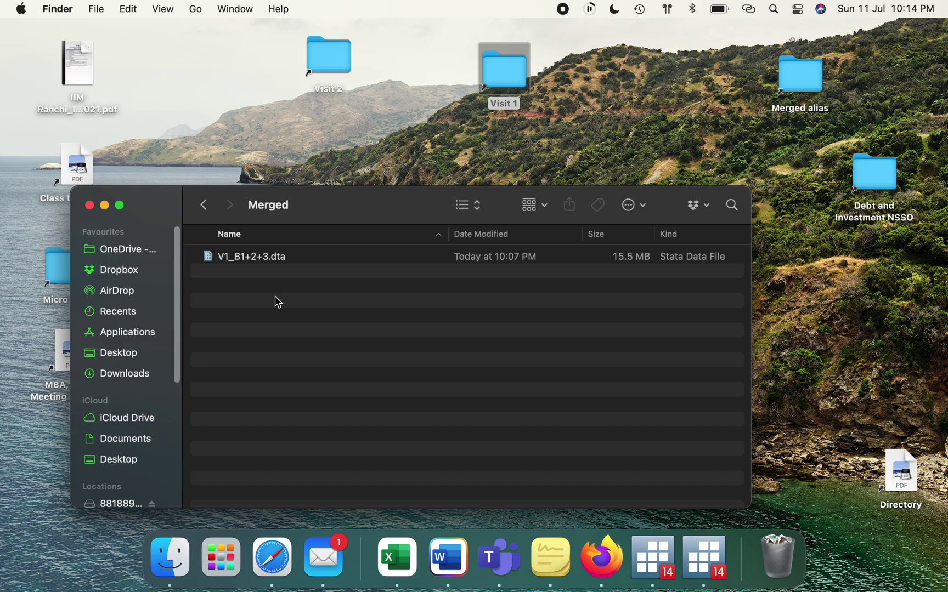
Step: Open data_layout18.2v1.xls from Visit 1's Other Materials folder under Debt and Investment NSSO, and enlarge its window
double_click(881, 185)
double_click(267, 113)
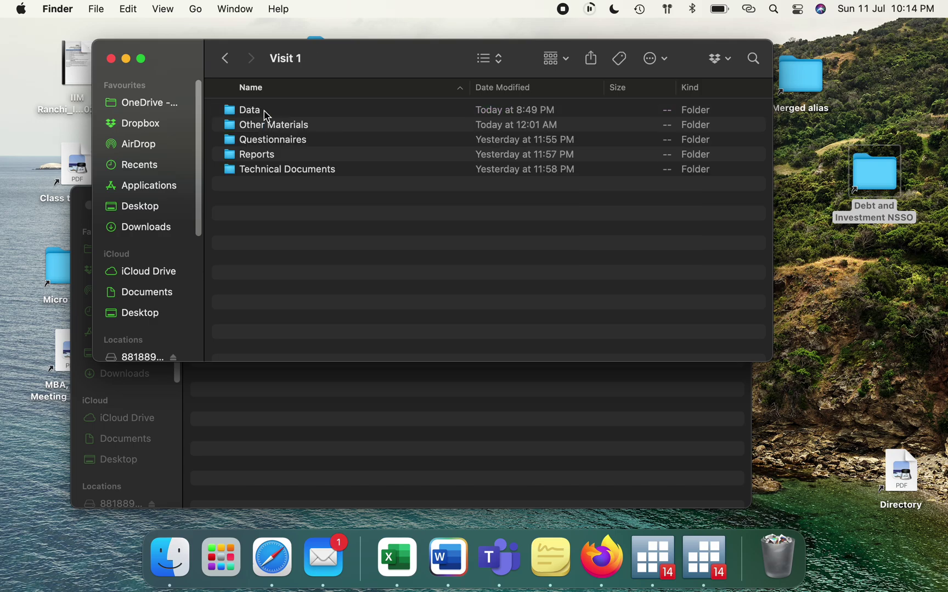
double_click(279, 128)
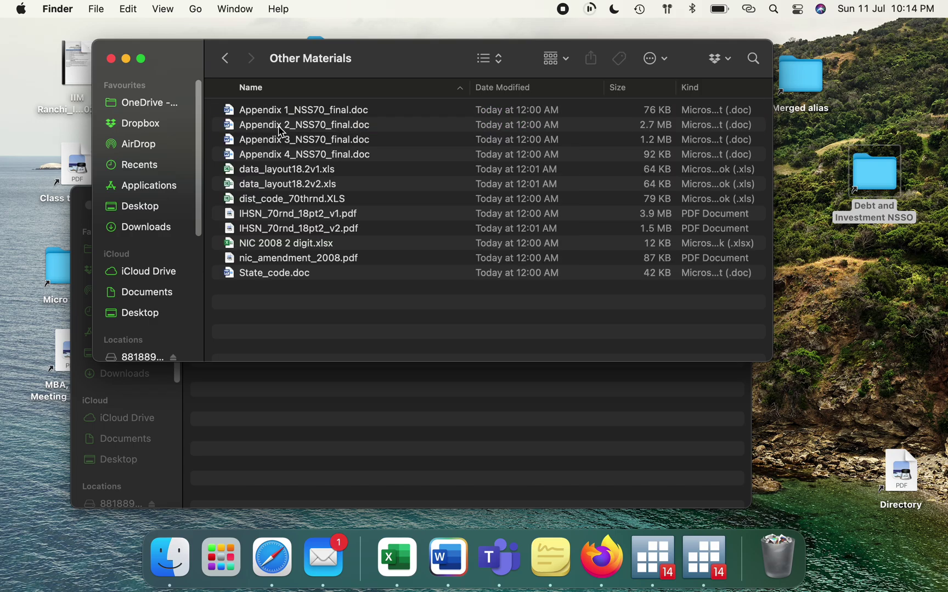
double_click(284, 170)
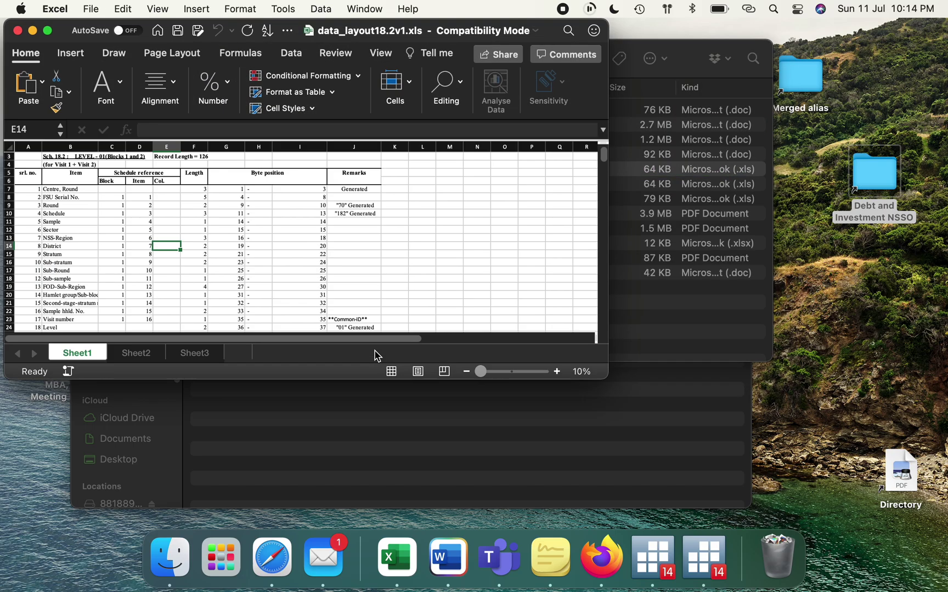
double_click(608, 377)
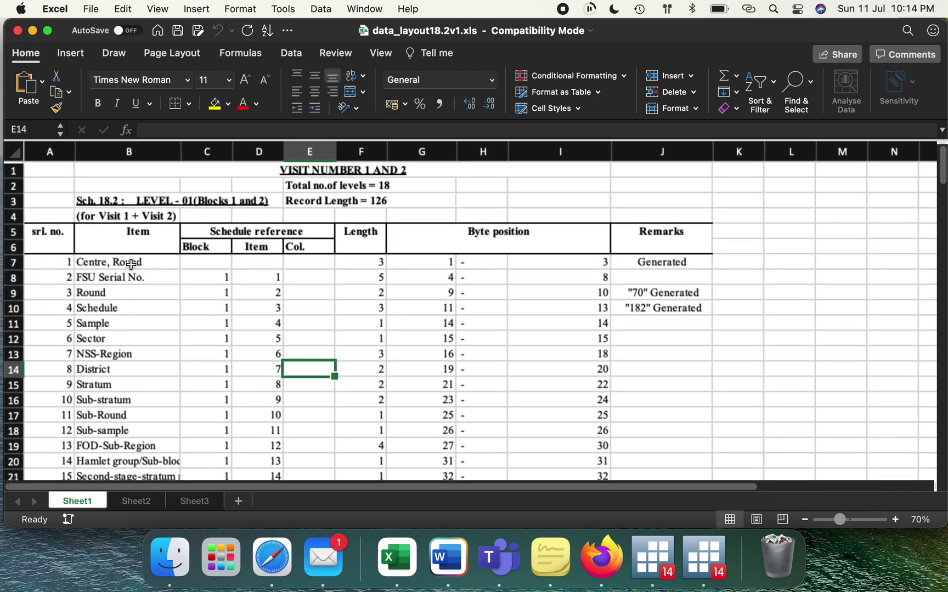
Step: Examine the Sheet1 section headings for Level 01 (Blocks 1 and 2), Level 02 (Block 3) and Level 03 (Block 4)
left_click(167, 201)
scroll(167, 201, "down", 5)
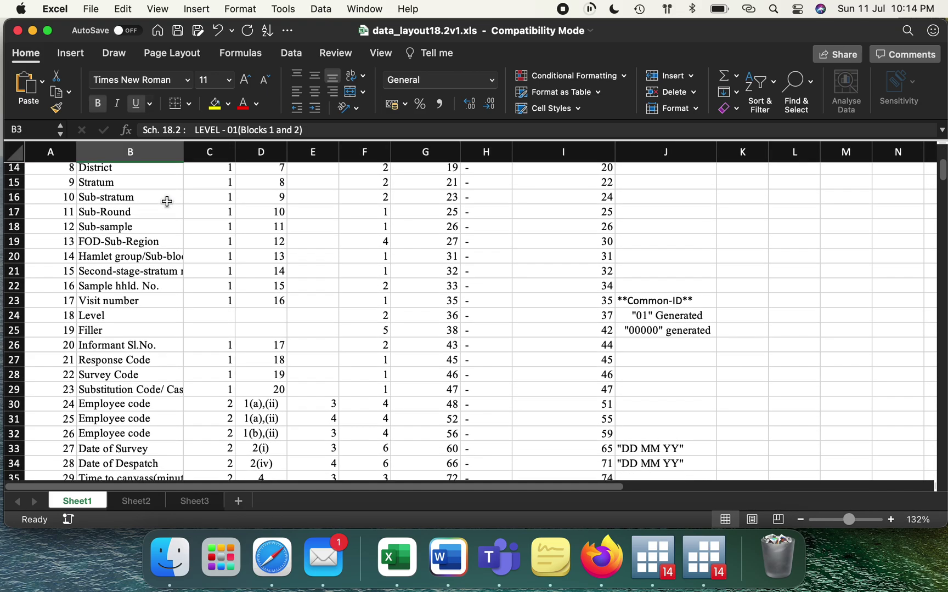
scroll(166, 201, "down", 3)
scroll(167, 201, "up", 7)
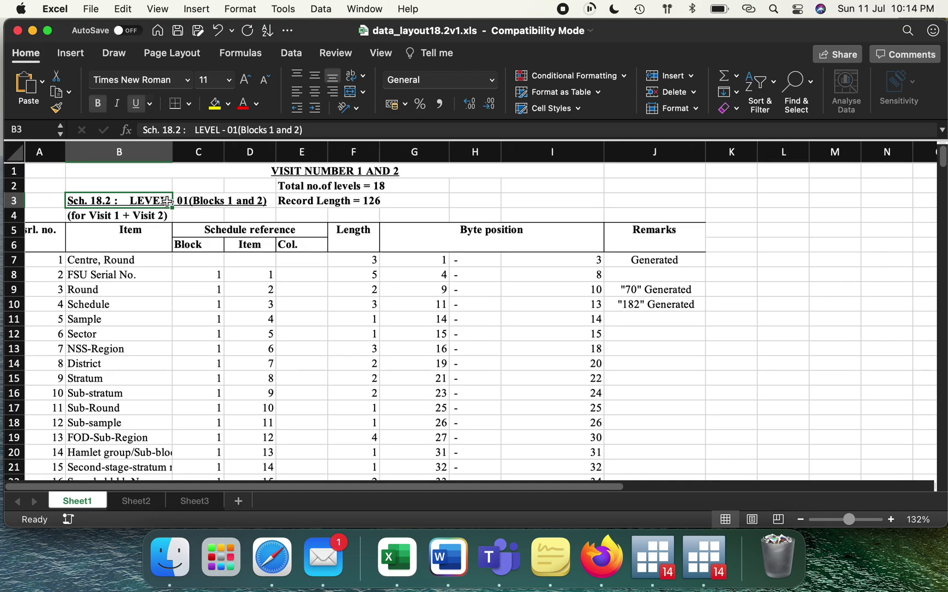
left_click_drag(167, 201, 256, 203)
scroll(255, 203, "down", 5)
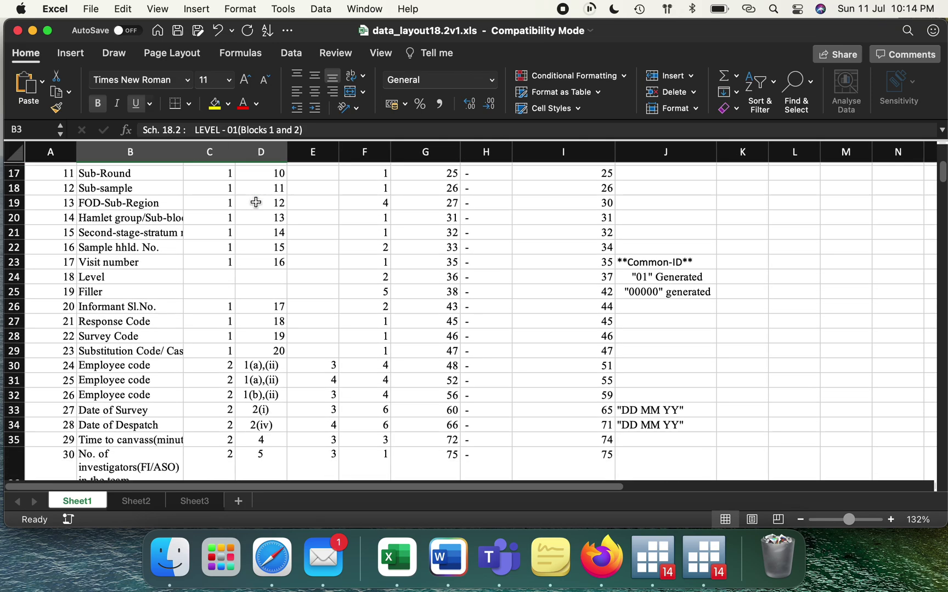
scroll(256, 202, "down", 8)
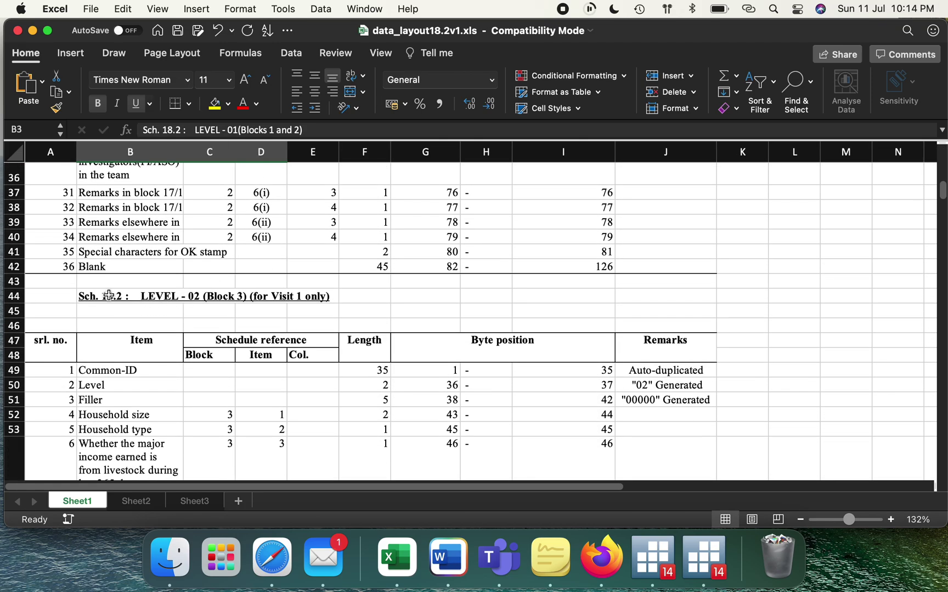
left_click_drag(109, 296, 302, 292)
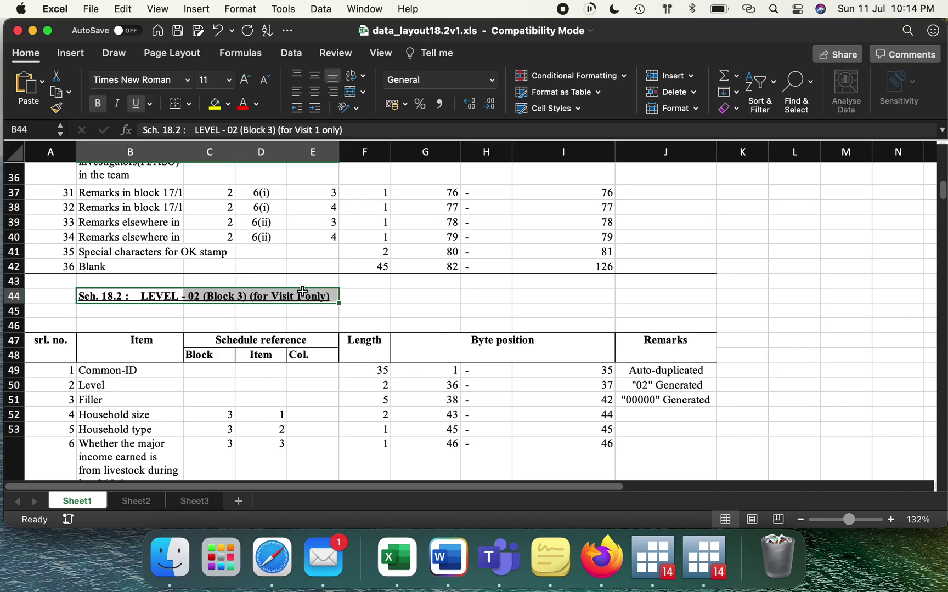
scroll(302, 291, "down", 10)
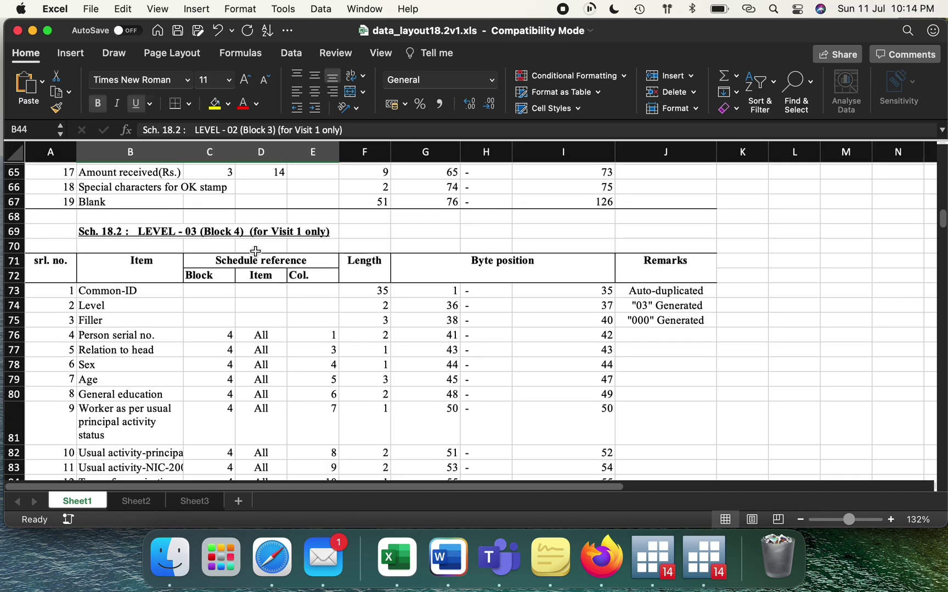
left_click_drag(96, 231, 311, 232)
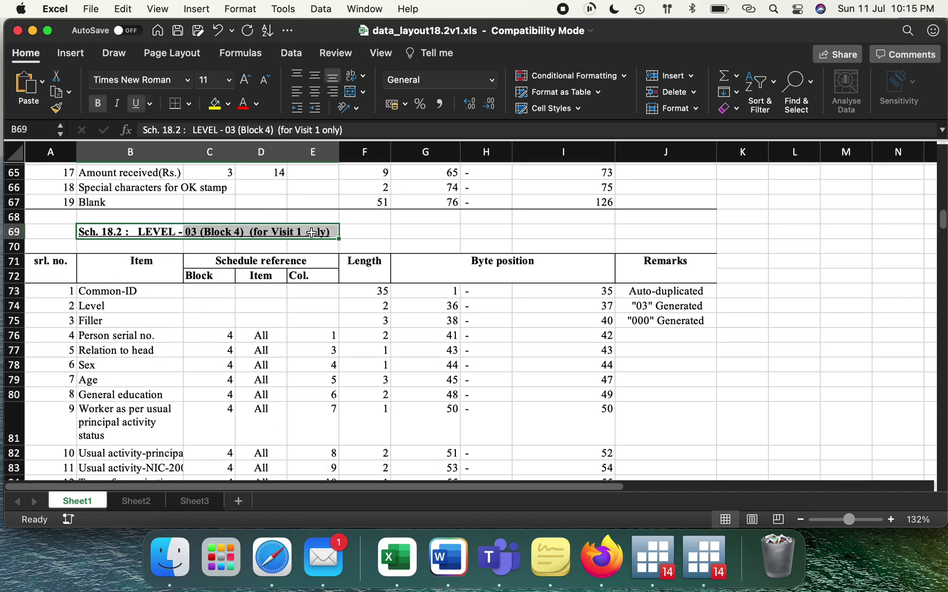
scroll(311, 232, "up", 20)
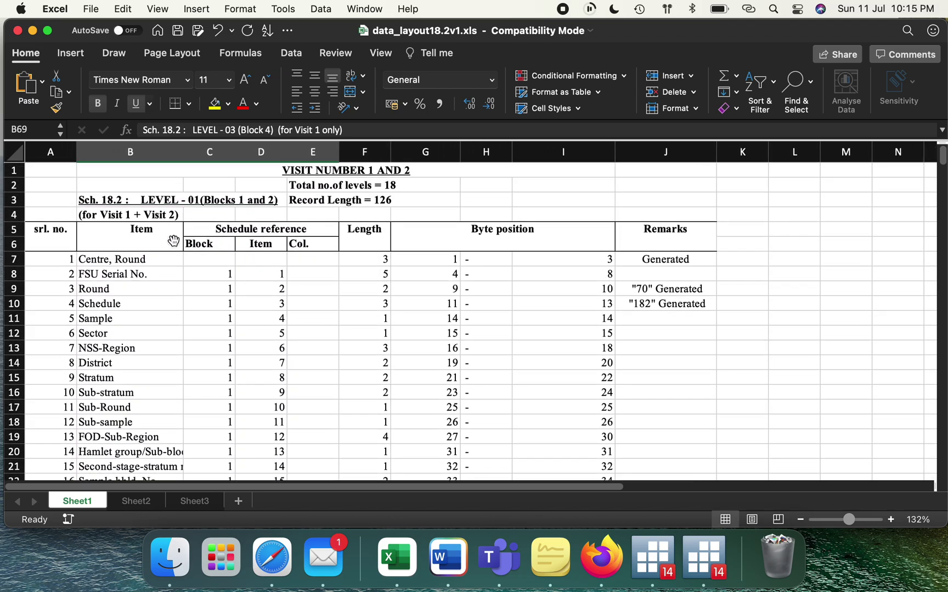
Step: Highlight the Common-ID item in yellow in both the Level 02 (Block 3) and Level 03 (Block 4) tables
left_click(130, 261)
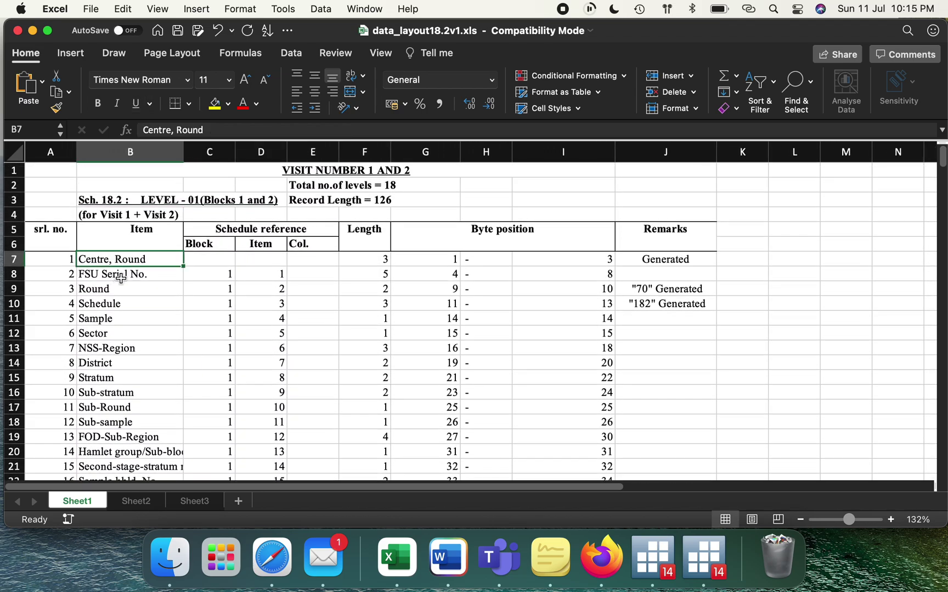
scroll(128, 293, "down", 15)
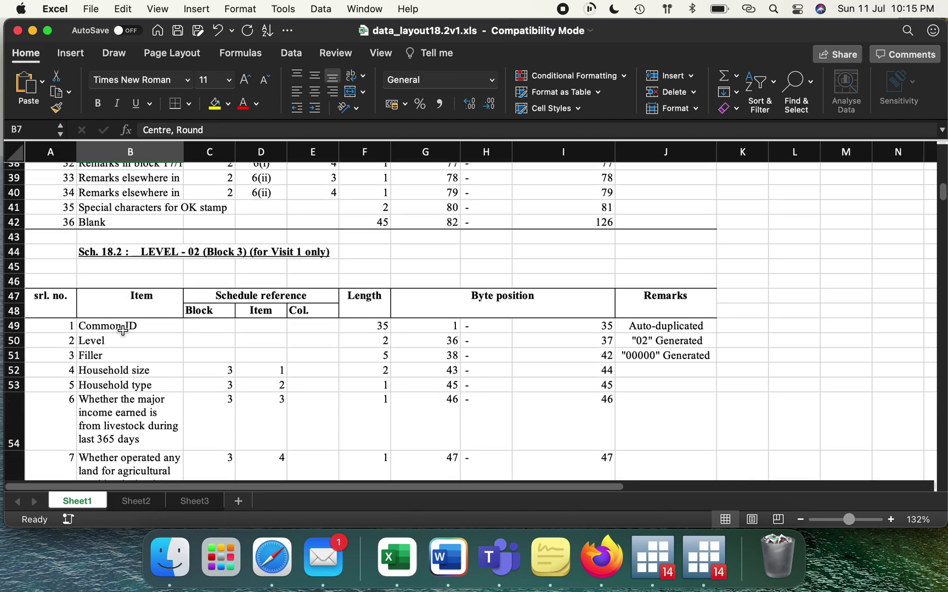
left_click(123, 327)
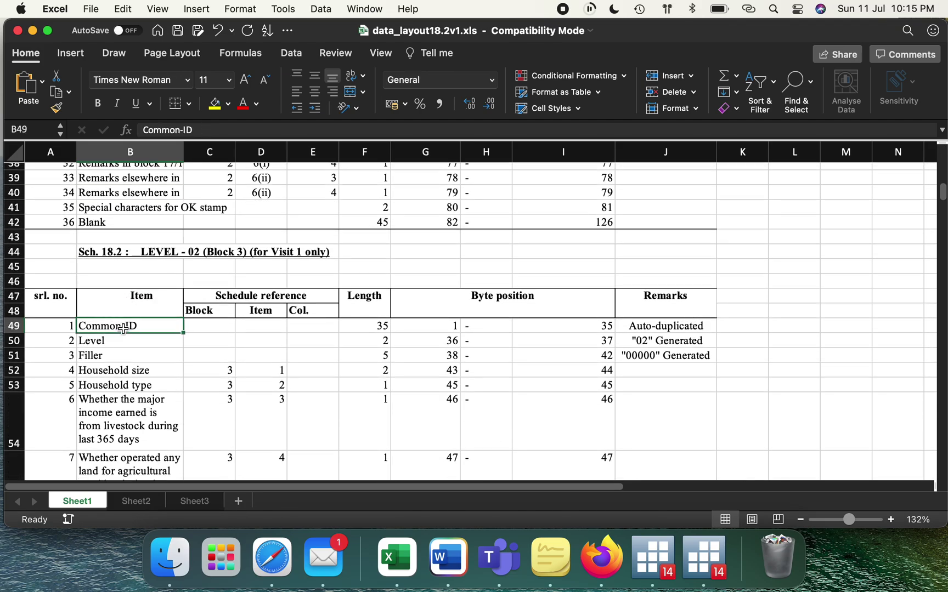
left_click(214, 103)
scroll(185, 298, "down", 10)
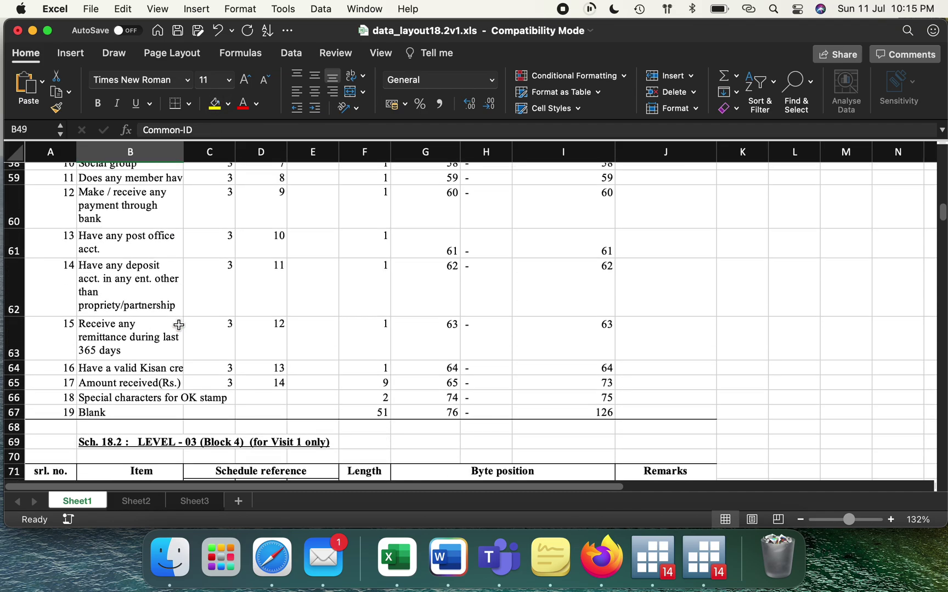
left_click(131, 346)
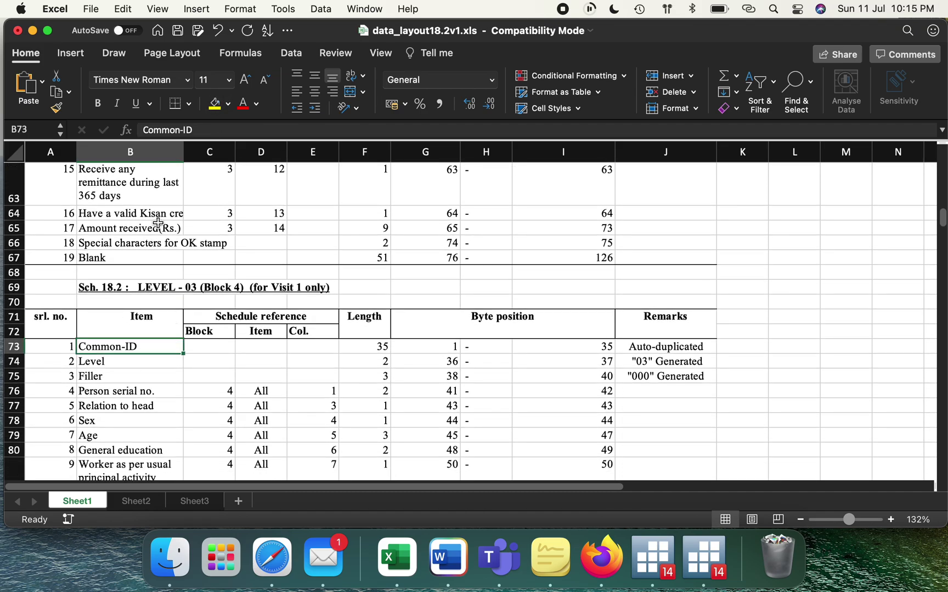
left_click(215, 105)
Step: Review the Level 01 item list and compare it with the Common-ID items in the Level 02 and Level 03 tables
scroll(220, 360, "up", 20)
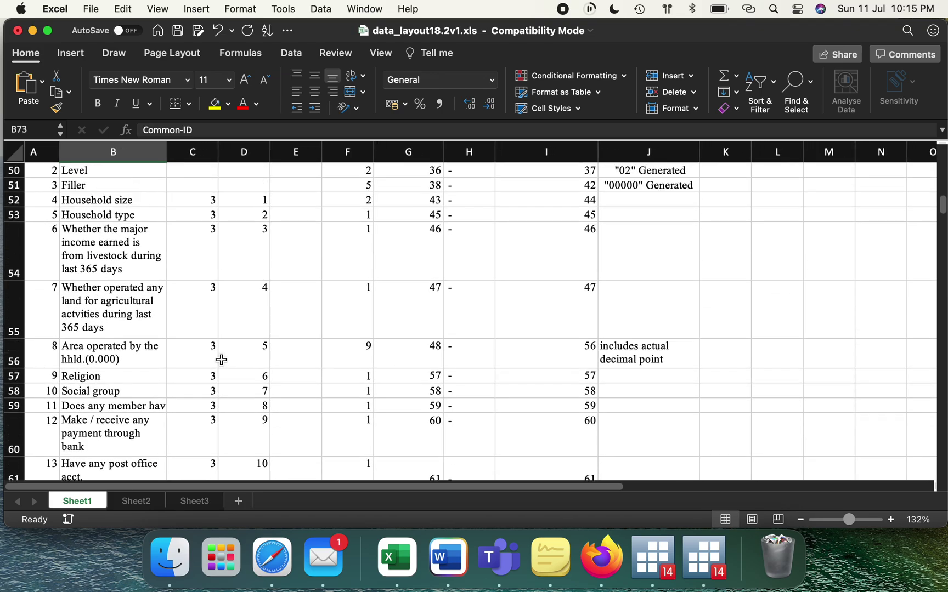
scroll(221, 360, "up", 2)
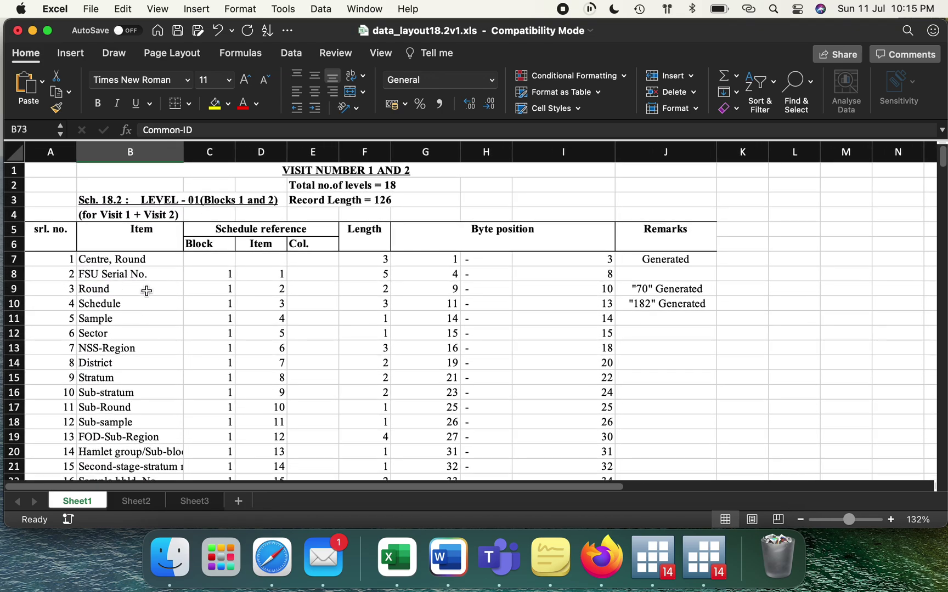
scroll(147, 291, "down", 5)
scroll(146, 291, "up", 2)
scroll(146, 291, "down", 13)
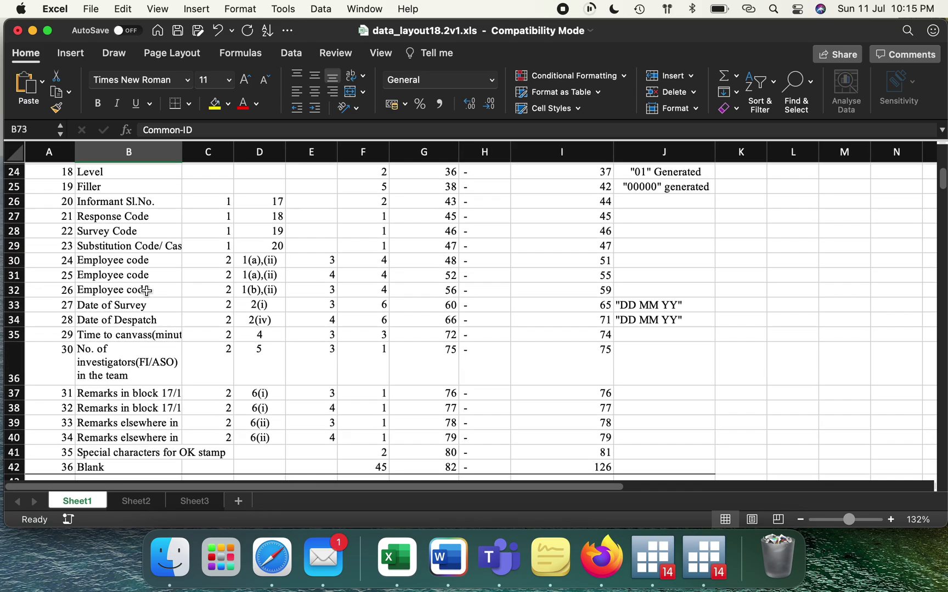
left_click(126, 323)
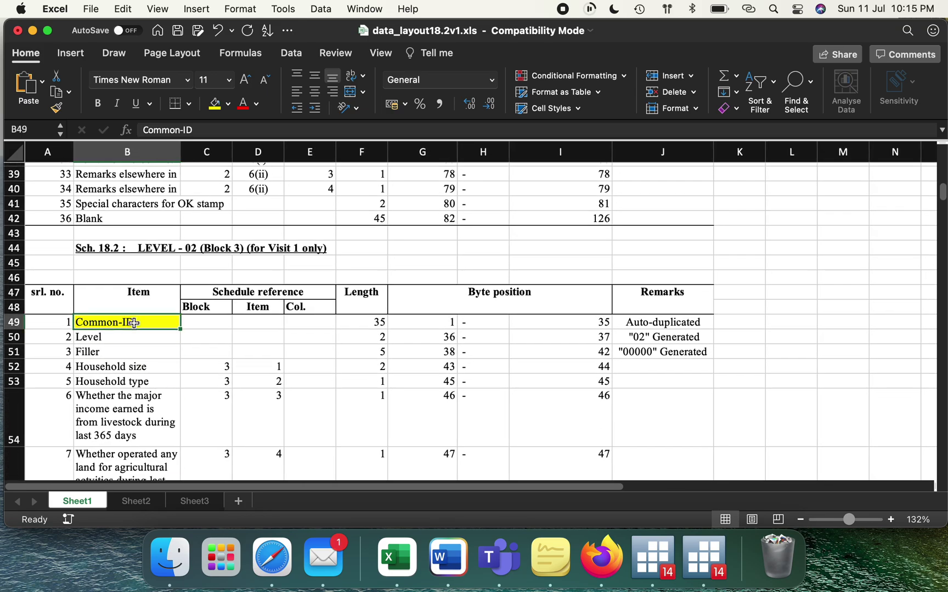
scroll(122, 324, "down", 7)
scroll(122, 324, "down", 5)
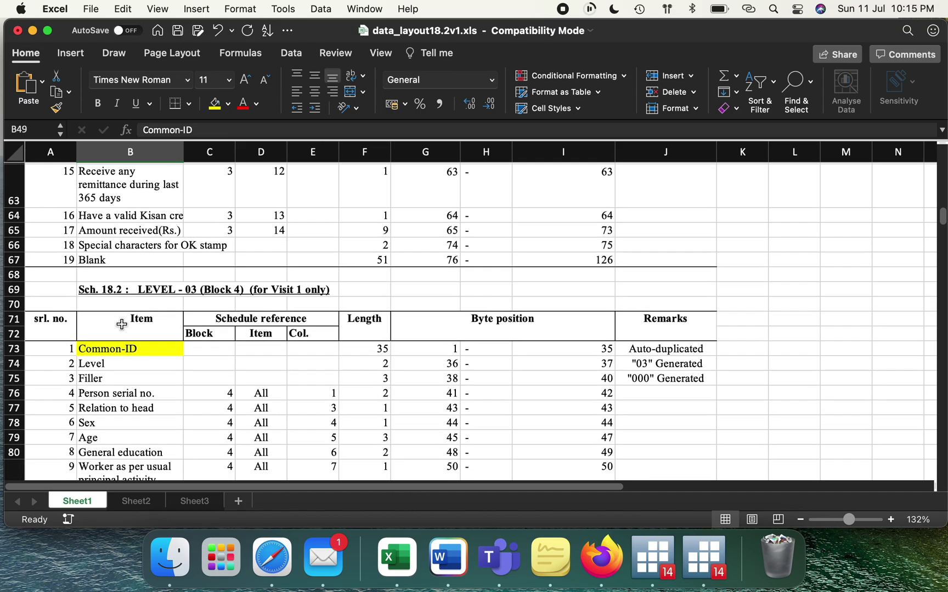
Step: Change the font colour of Common-ID and Person serial no. in the Level 03 (Block 4) table to red
left_click(122, 331)
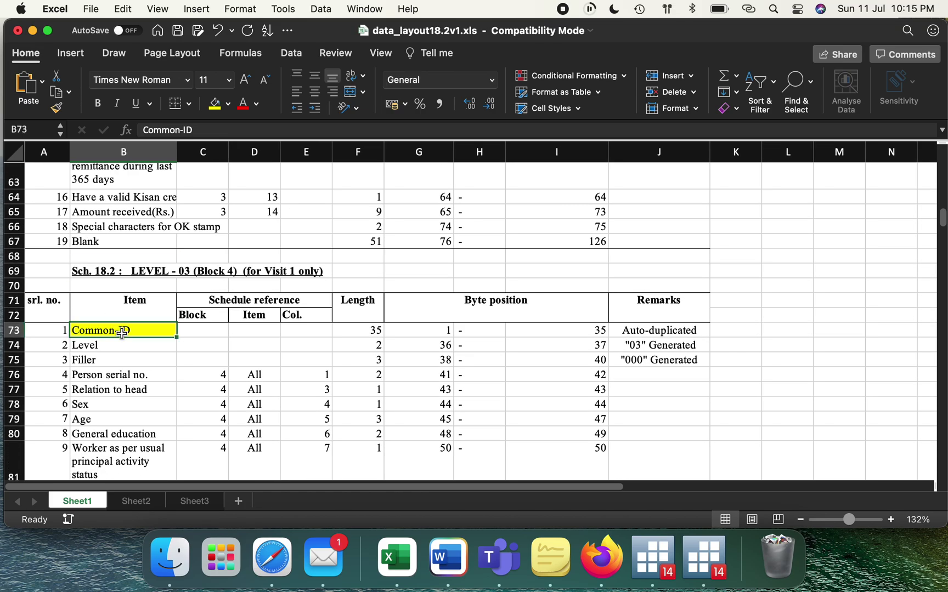
left_click(248, 99)
left_click(268, 347)
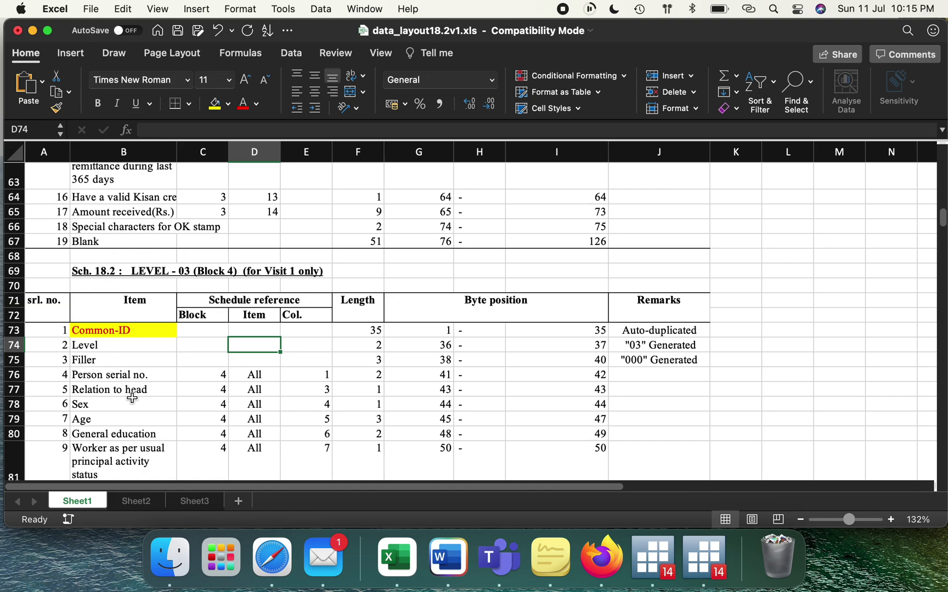
left_click(124, 374)
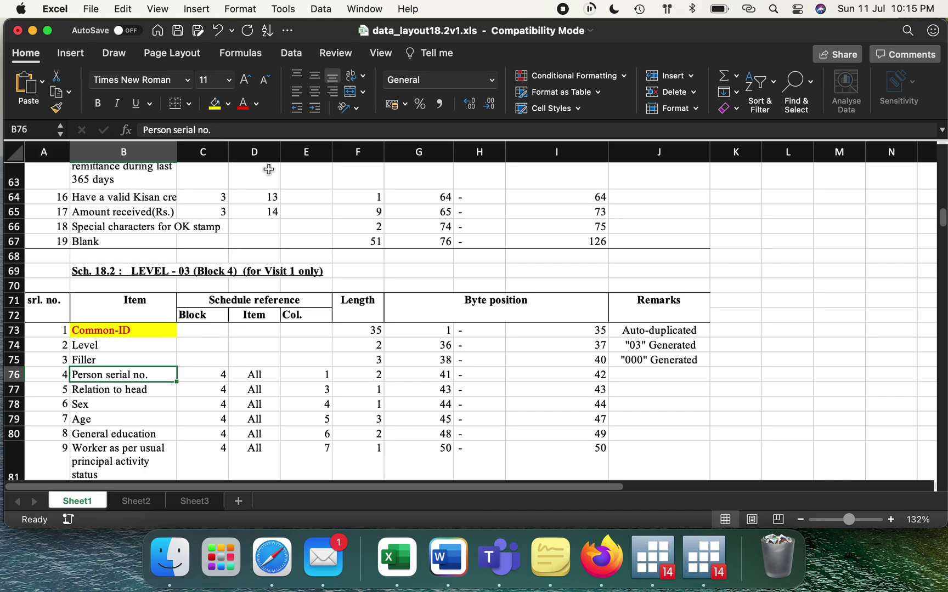
left_click(242, 103)
left_click(278, 418)
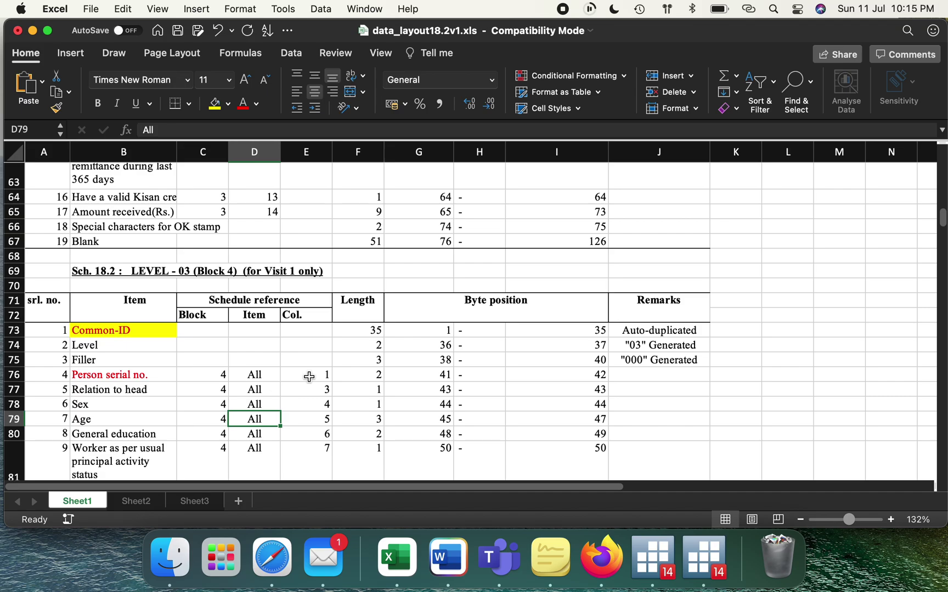
Step: Close data_layout18.2v1.xls with its changes saved, and close the Other Materials folder window
left_click(18, 31)
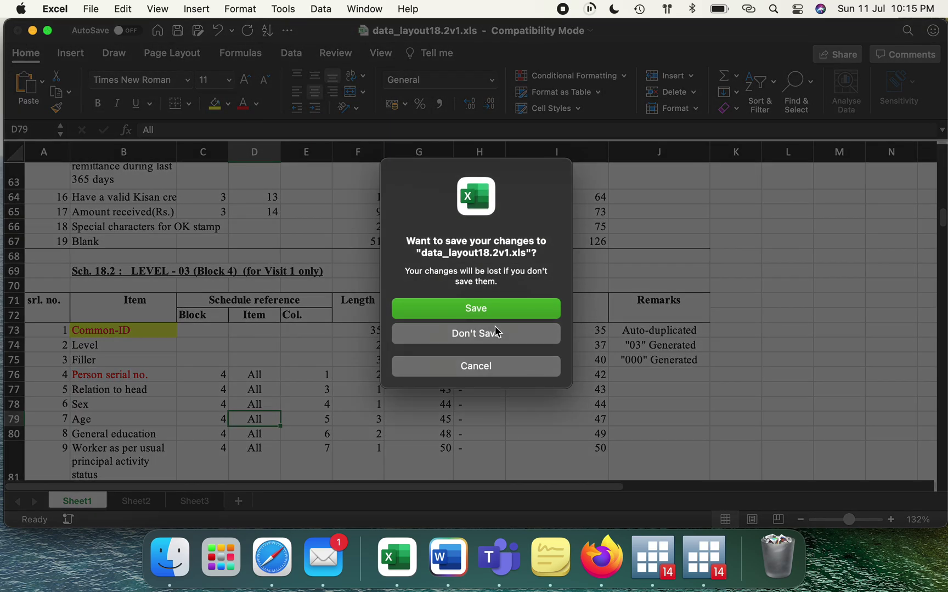
left_click(497, 309)
left_click(358, 332)
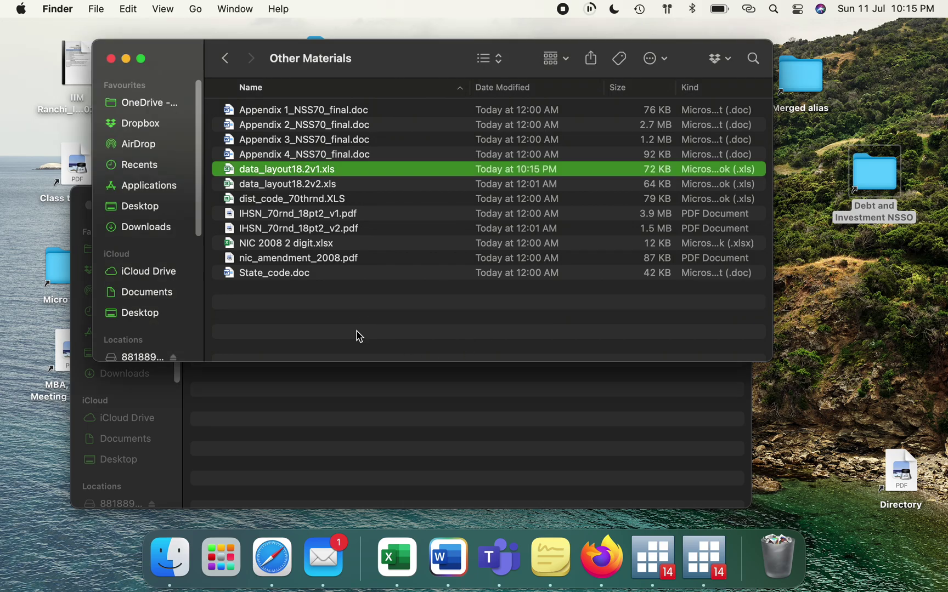
left_click(110, 58)
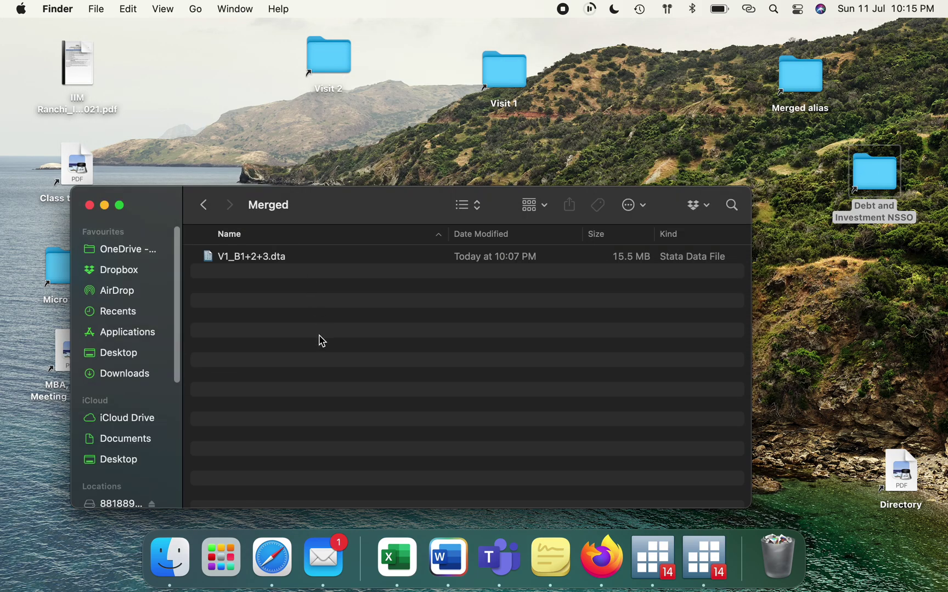
Step: Switch to the Stata session holding V1_B1+2+3.dta and quit it without saving the changed data
left_click(654, 560)
key("super+q")
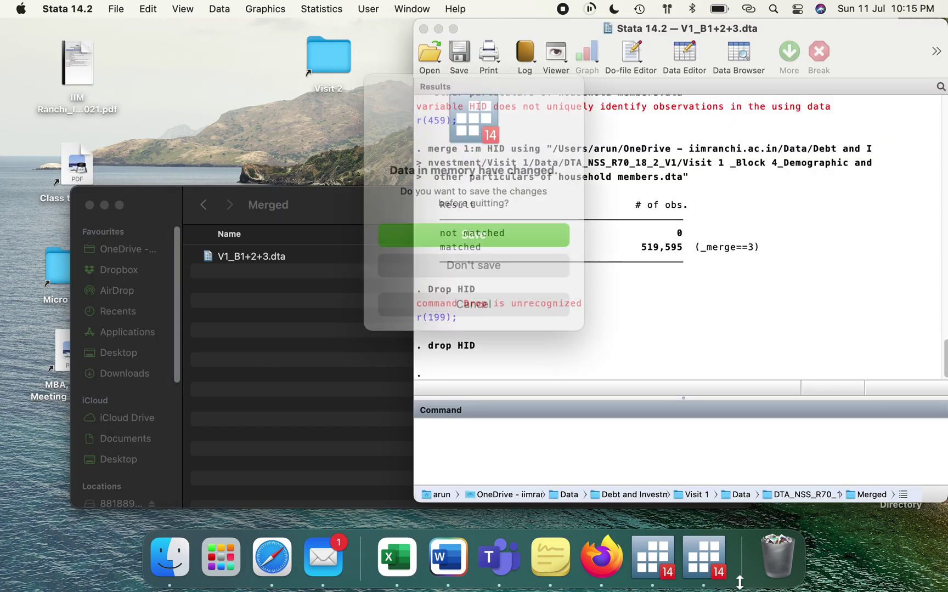
left_click(470, 262)
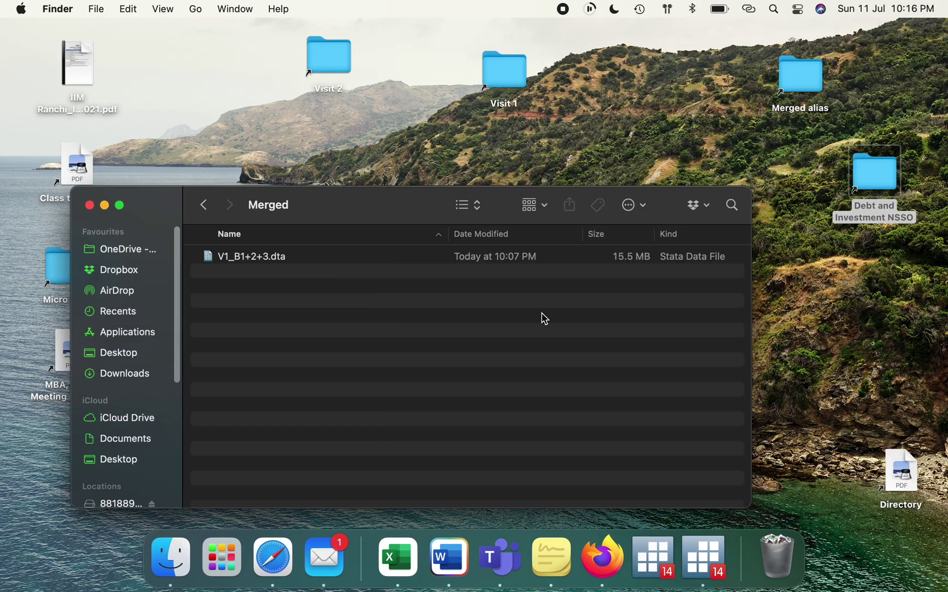
Step: Switch to the Stata session holding the Visit 1 Block 4 file and quit it without saving the changed data
left_click(693, 574)
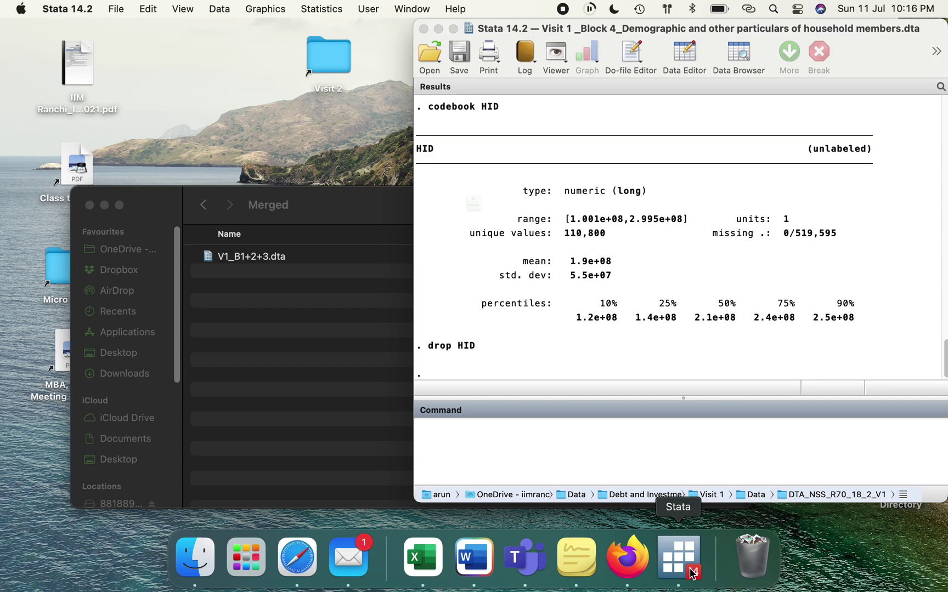
key("super+q")
left_click(477, 263)
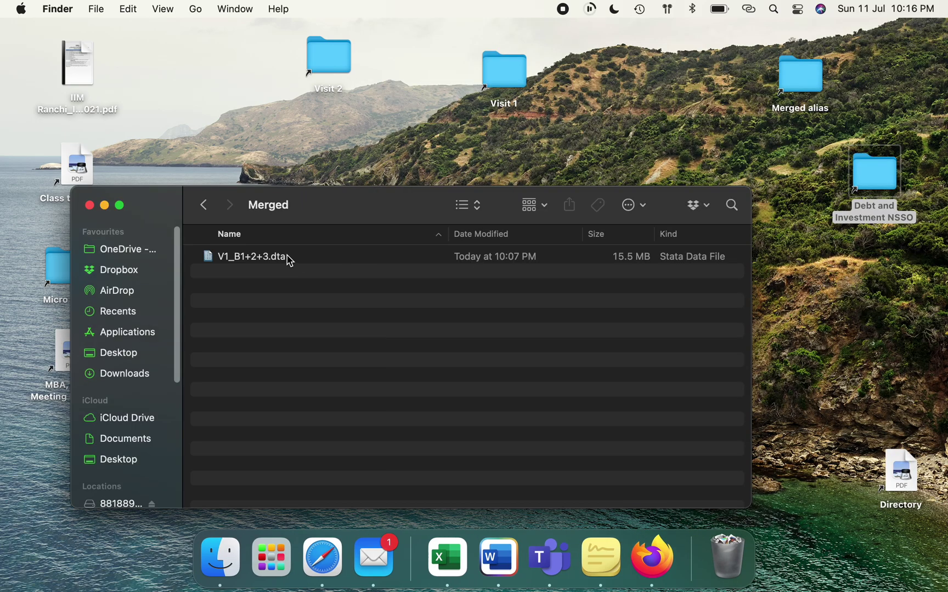
Step: Open V1_B1+2+3.dta from the Merged folder in Stata and count its observations
left_click(260, 257)
right_click(262, 257)
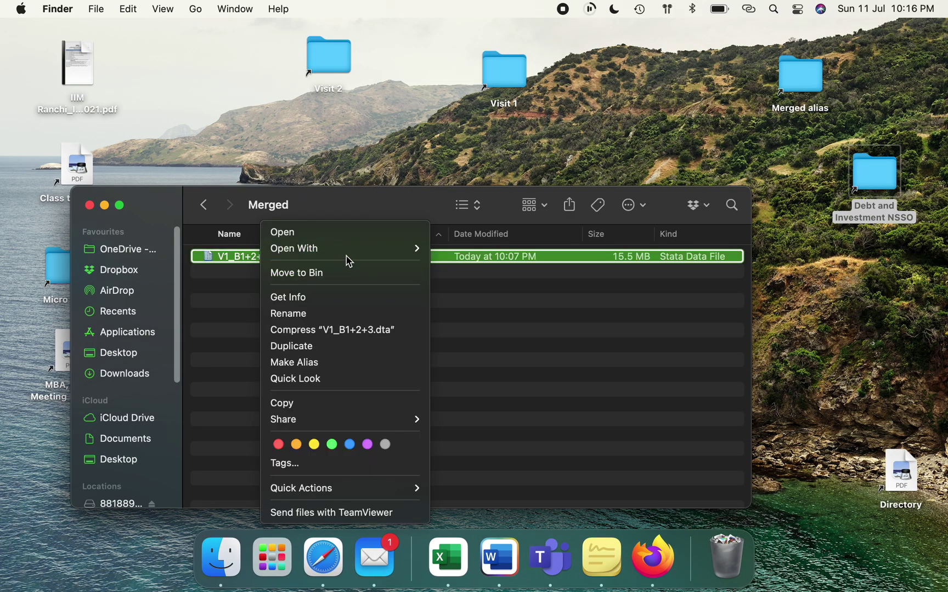
mouse_move(359, 250)
left_click(481, 250)
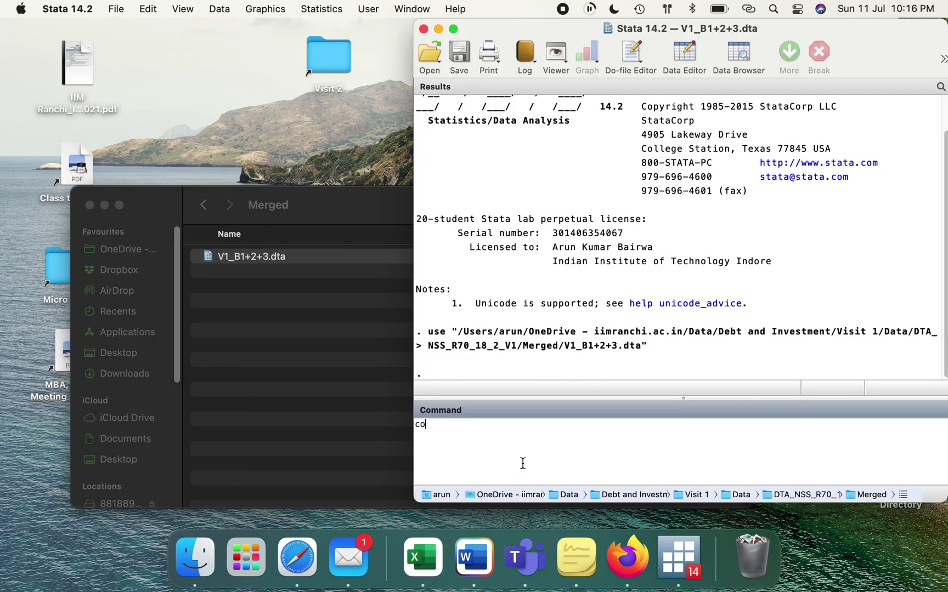
left_click(522, 464)
type("count")
key("Return")
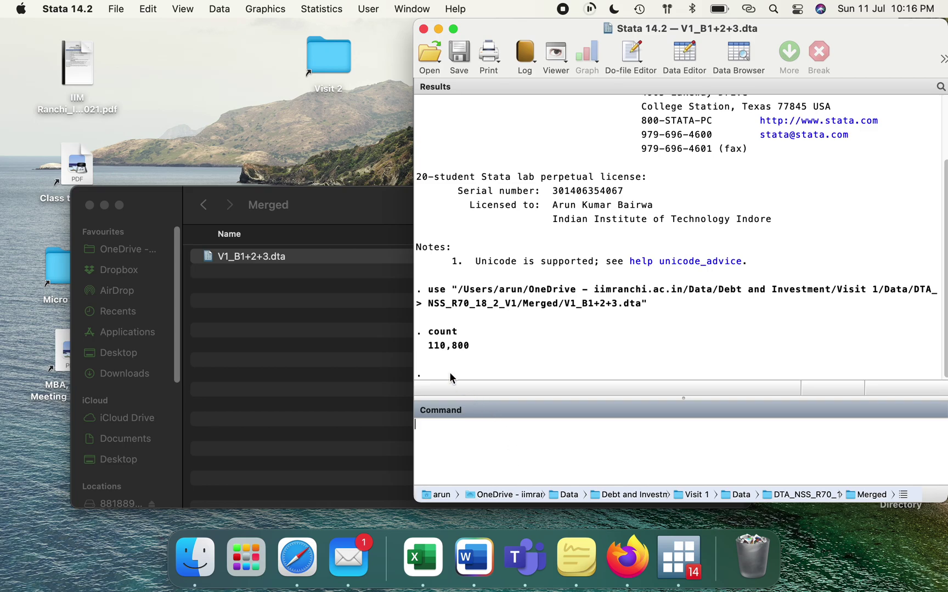
Step: Open the Visit 1 Block 4 household members file from DTA_NSS_R70_18_2_V1 in a second Stata session and count its observations
left_click(312, 373)
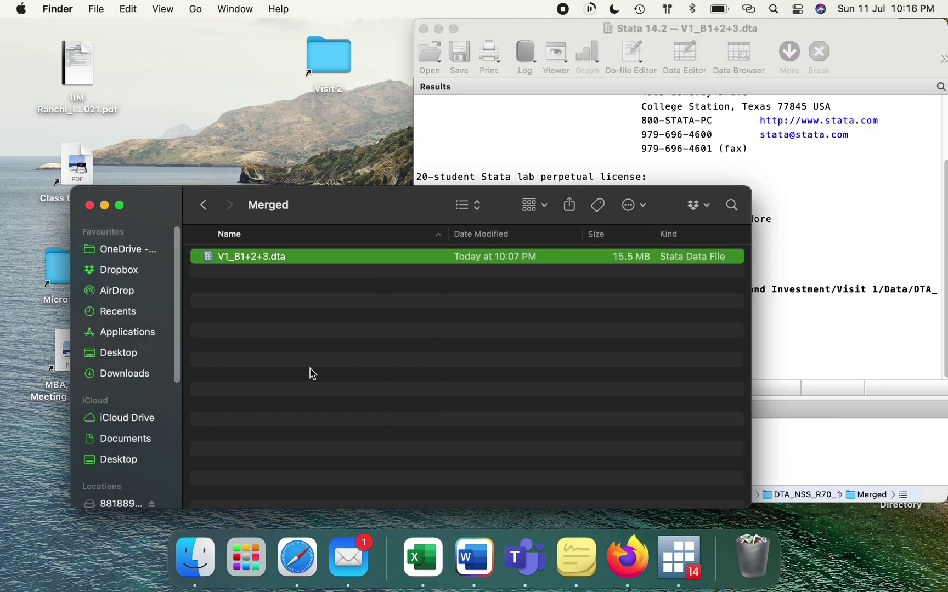
left_click(205, 206)
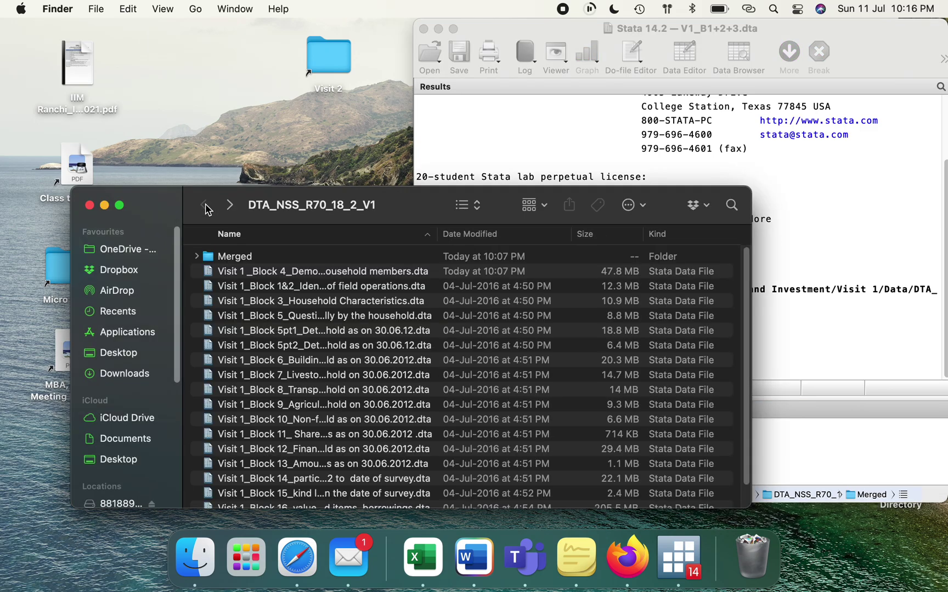
left_click(296, 277)
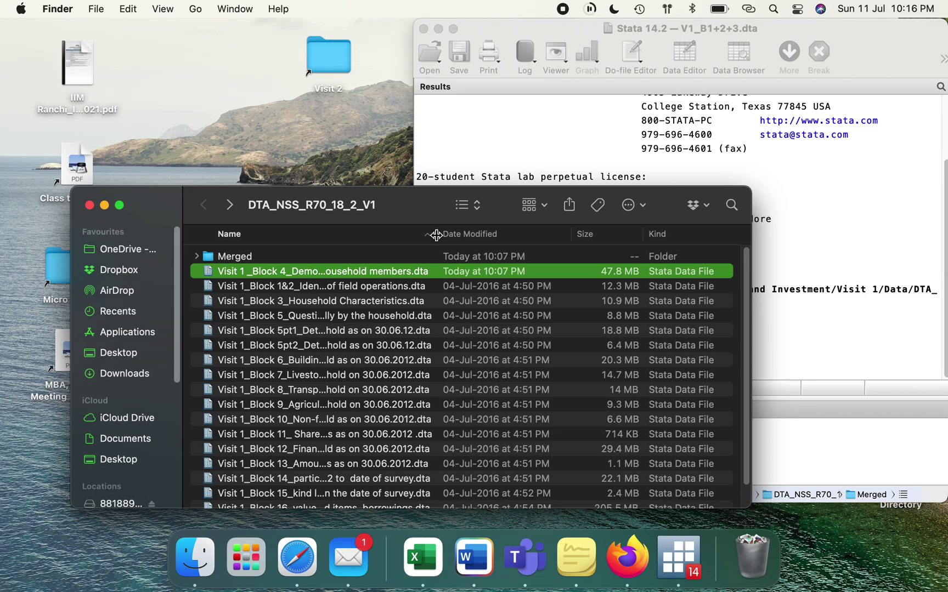
left_click(353, 271)
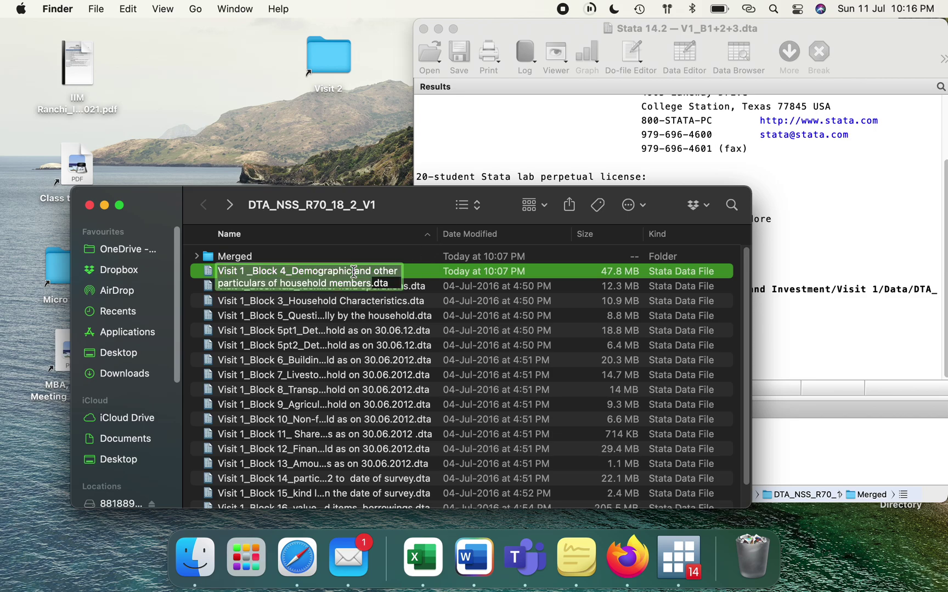
left_click(400, 300)
left_click(370, 273)
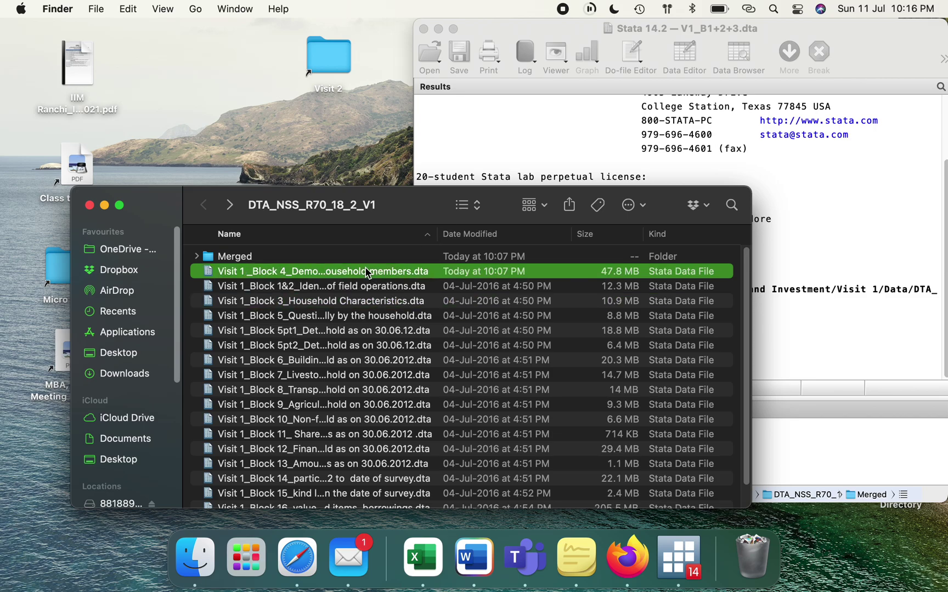
right_click(425, 273)
mouse_move(436, 248)
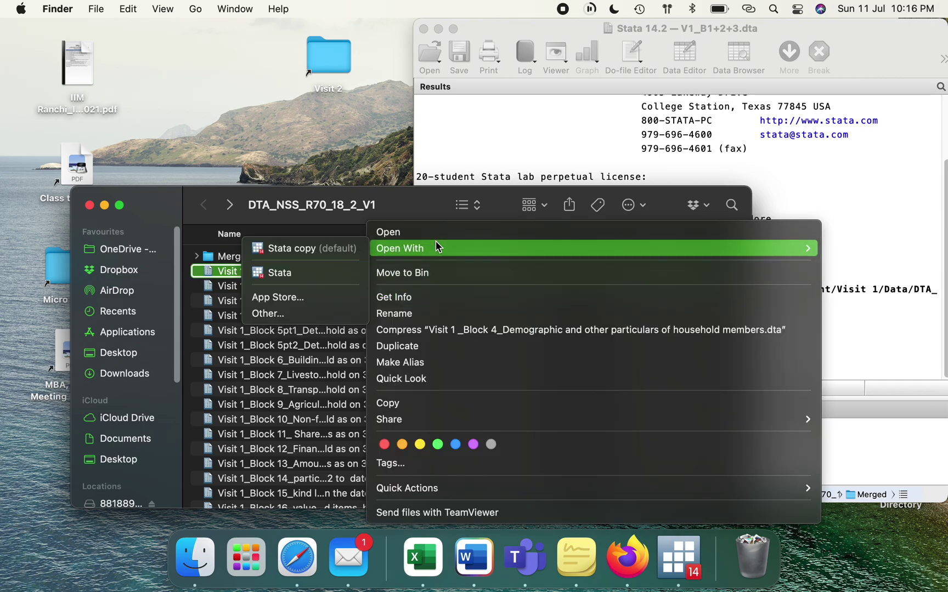
left_click(297, 273)
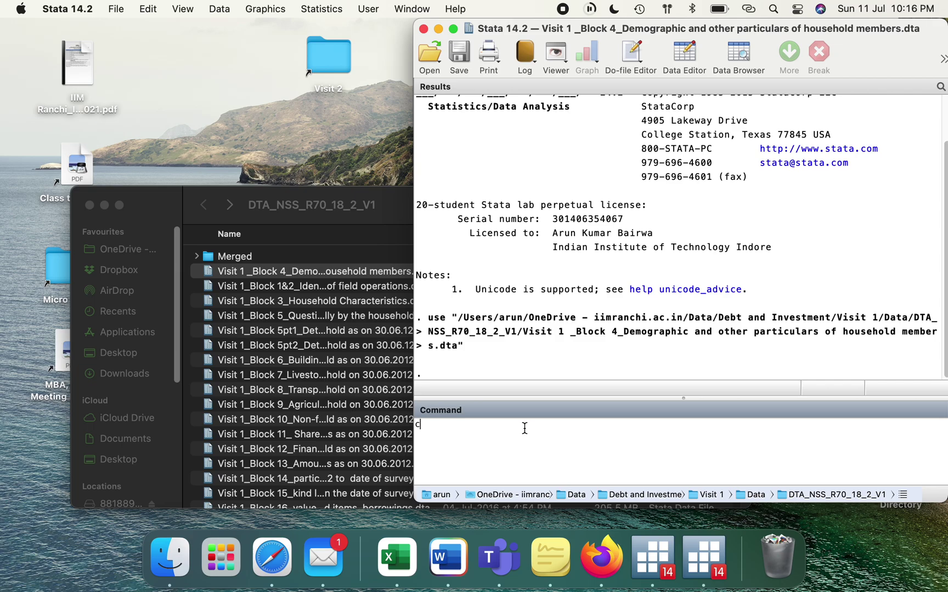
type("count")
key("Return")
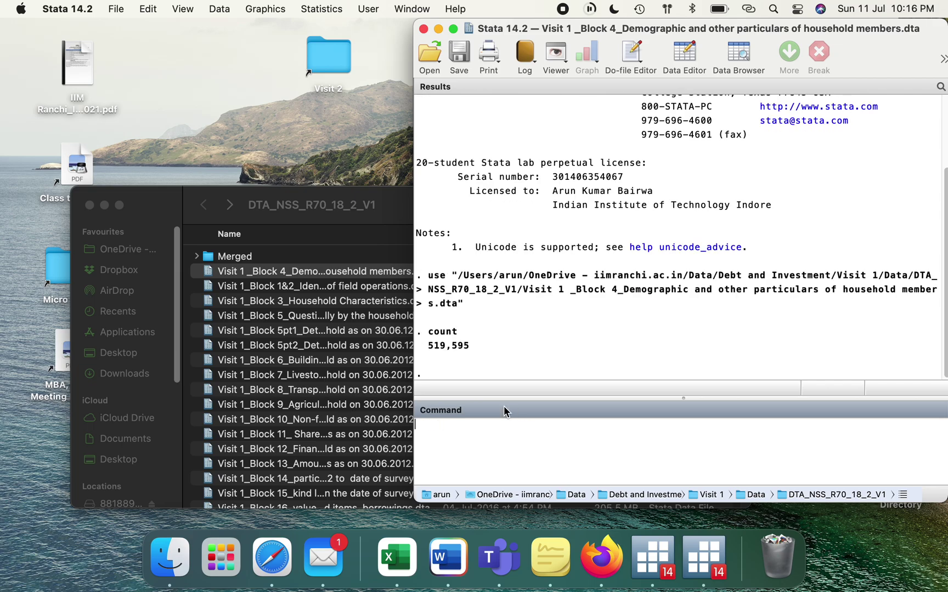
Step: Arrange the two Stata sessions side by side in full screen, and widen the one holding V1_B1+2+3.dta
left_click(454, 29)
key("ctrl+Up")
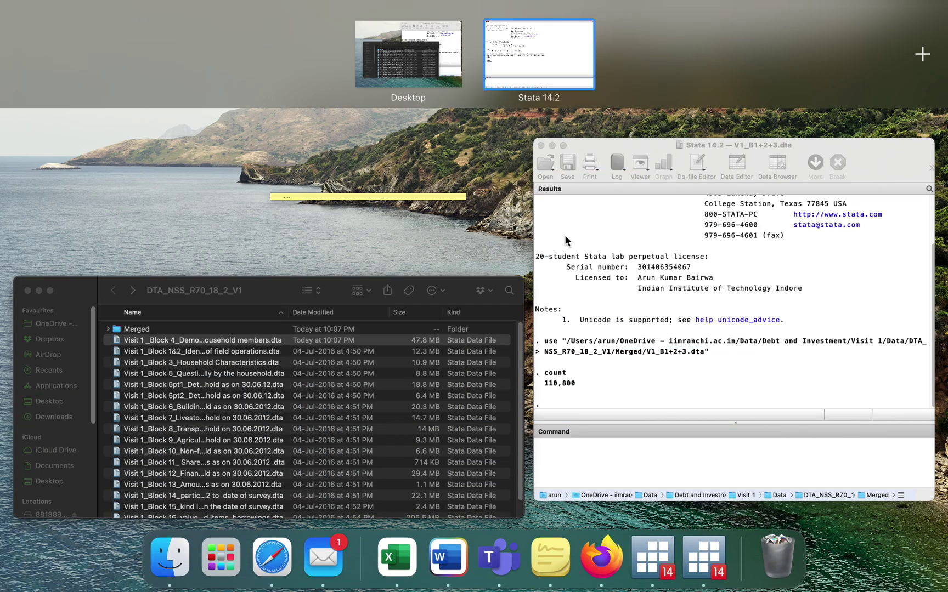
left_click_drag(632, 256, 512, 49)
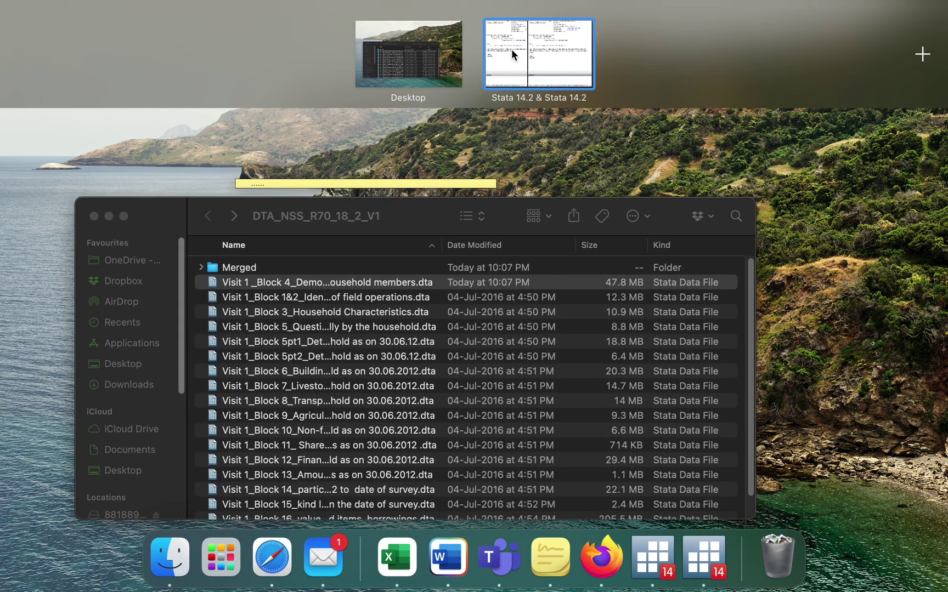
left_click(511, 48)
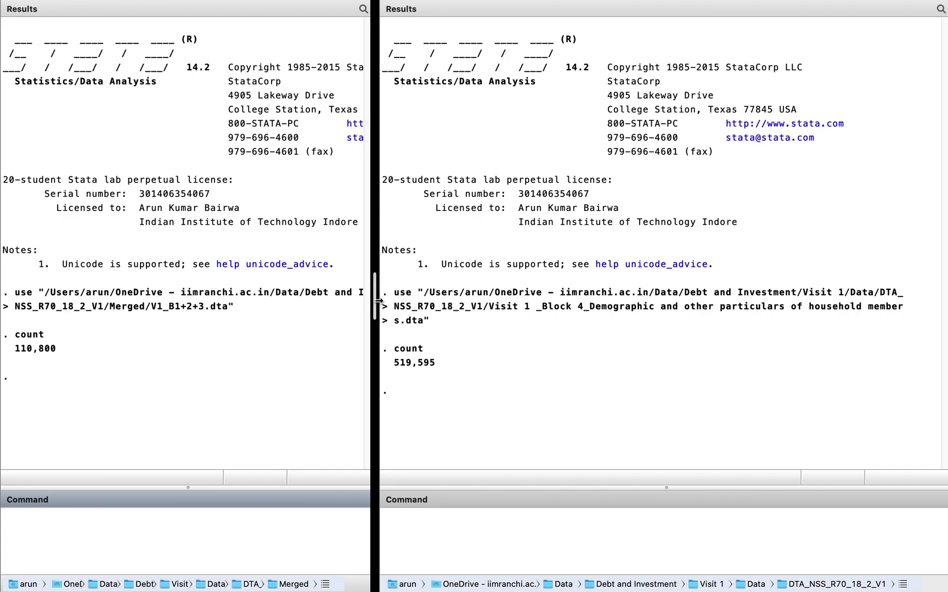
left_click_drag(376, 299, 556, 307)
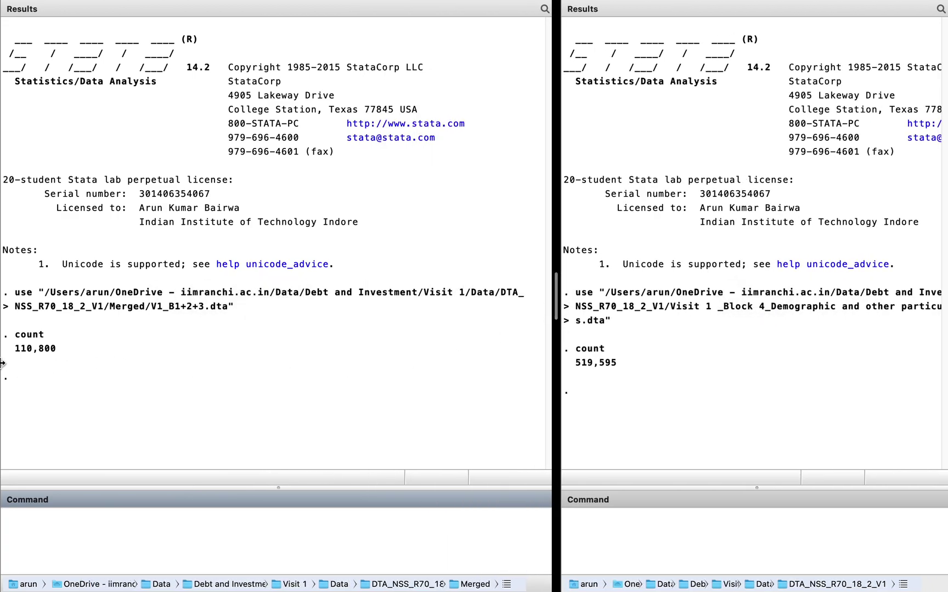
left_click(598, 378)
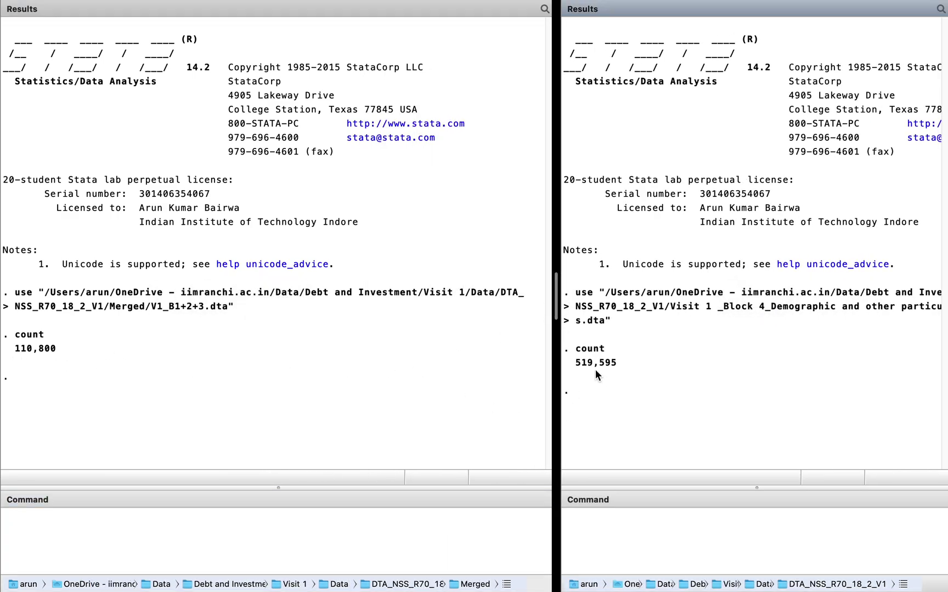
Step: Write "Household level data file" in the V1_B1+2+3 session's command area and "Individual level data file" in the Block 4 session's, and clear both notes
left_click(200, 549)
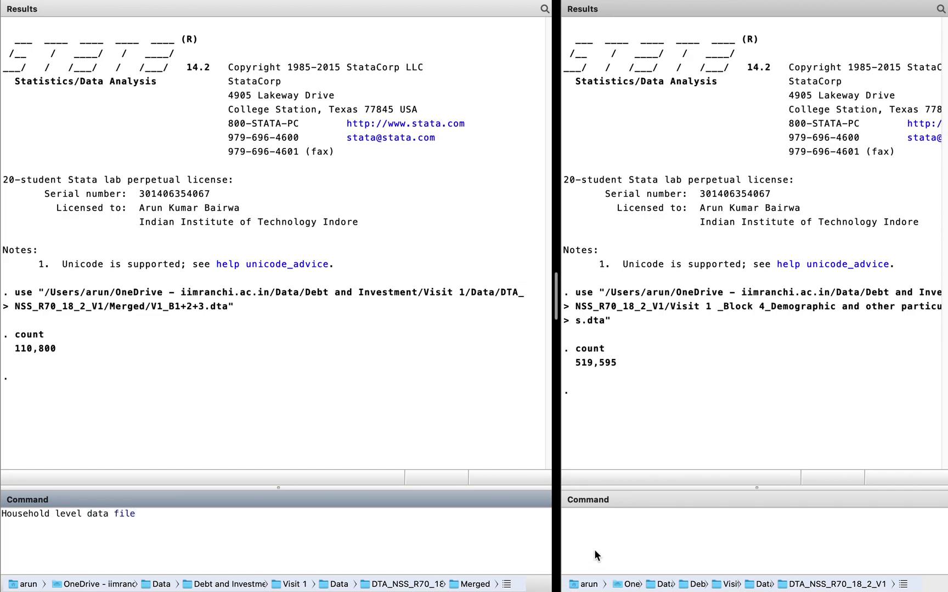
left_click(592, 521)
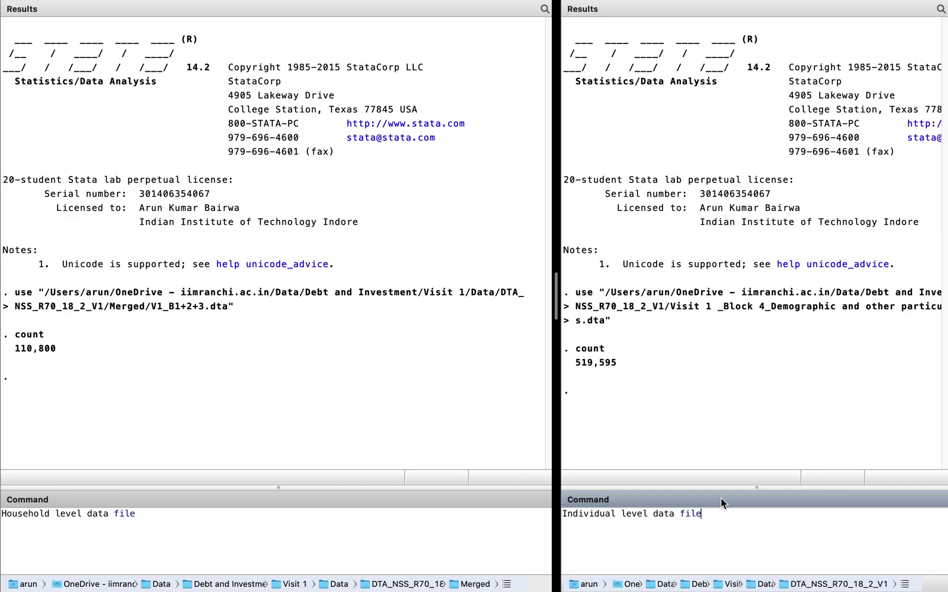
key("super+a")
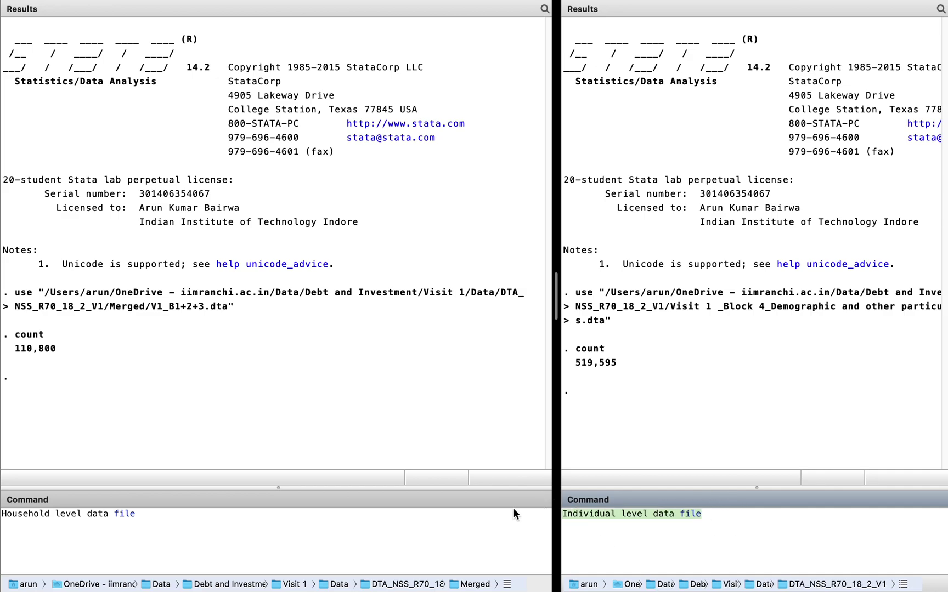
key("BackSpace")
left_click_drag(177, 538, 1, 517)
key("BackSpace")
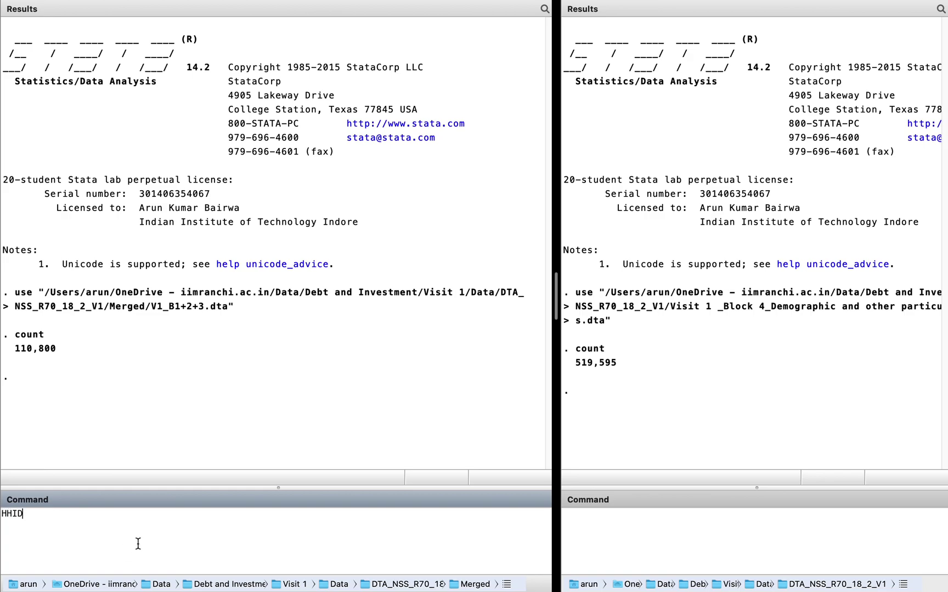
Step: Write HHID in both sessions' command areas and clear it from the V1_B1+2+3 session
left_click(634, 520)
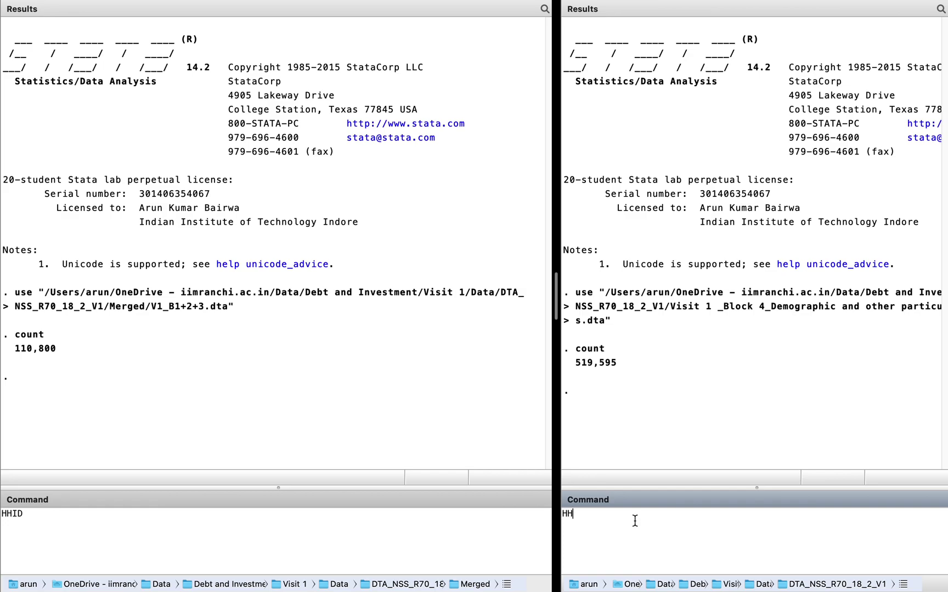
key("super+a")
left_click(320, 544)
key("BackSpace")
key("BackSpace")
key("BackSpace")
key("BackSpace")
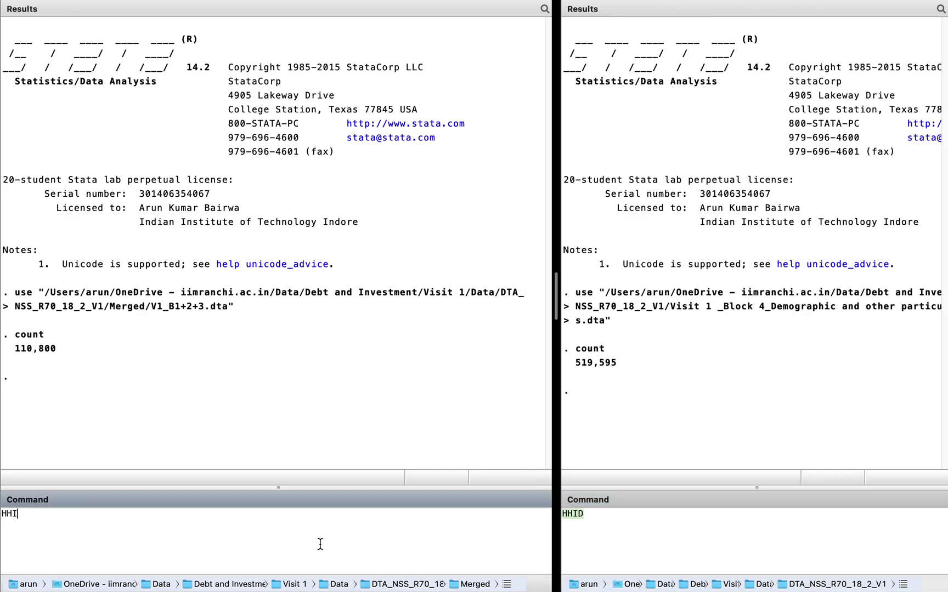
Step: Browse the V1_B1+2+3 data and examine its HHID column for repeated household identifiers
mouse_move(250, 3)
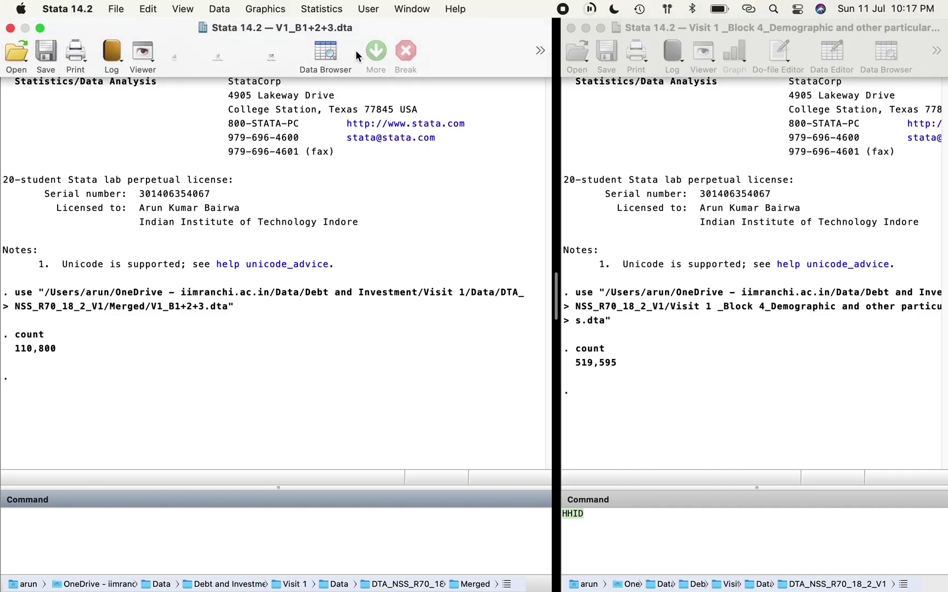
left_click(327, 52)
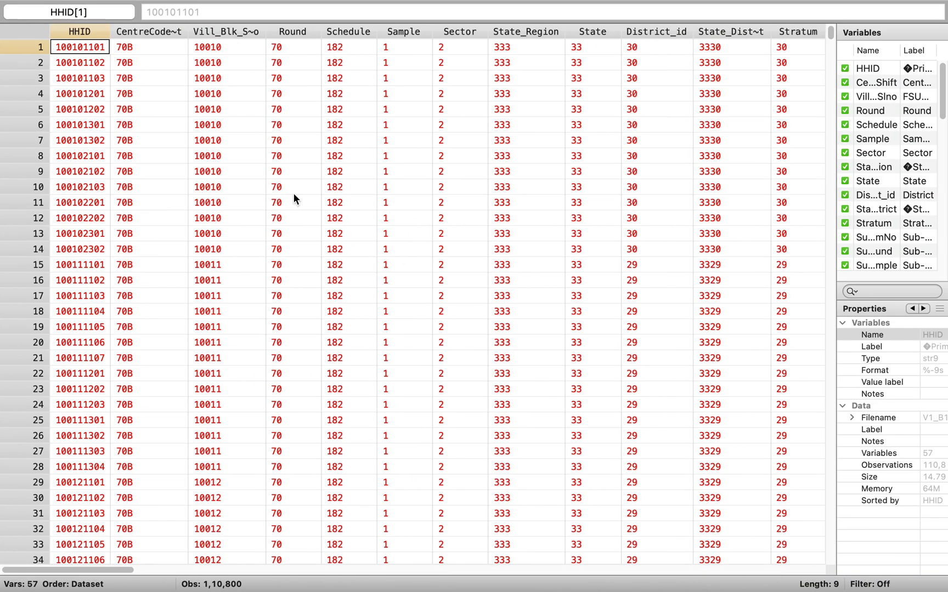
left_click(89, 31)
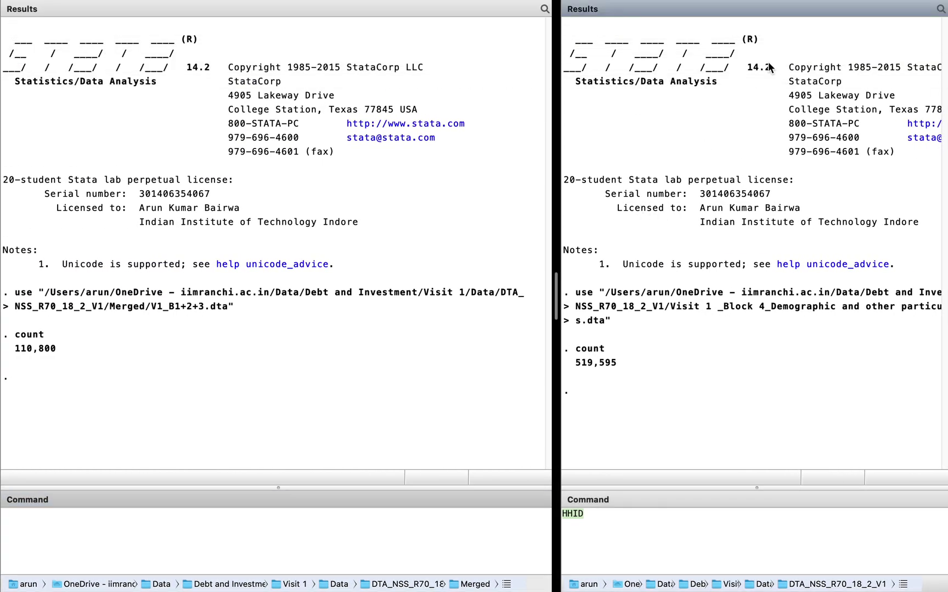
Step: Browse the Block 4 data, select its HHID column to check for repeated identifiers, and return to the side-by-side sessions
mouse_move(769, 3)
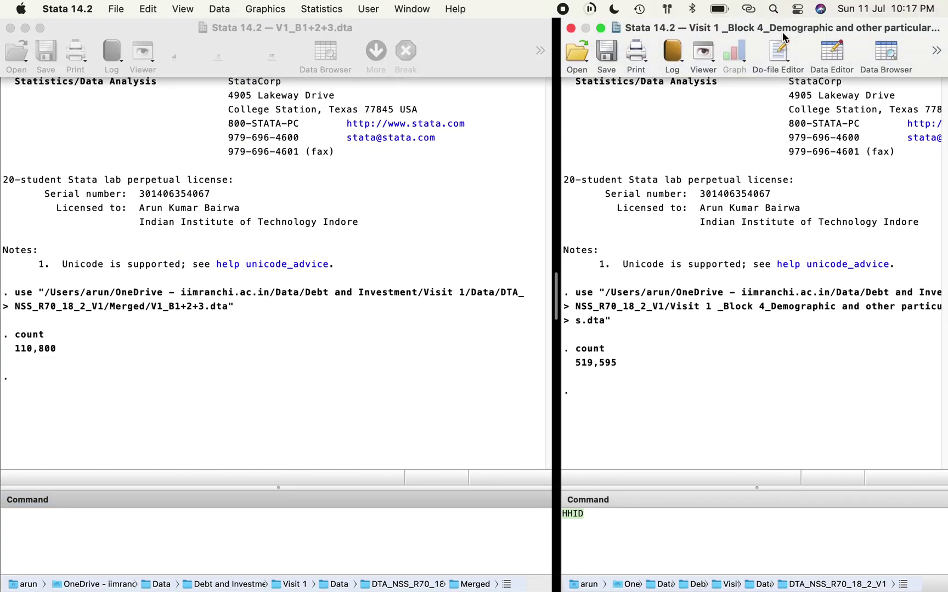
left_click(884, 52)
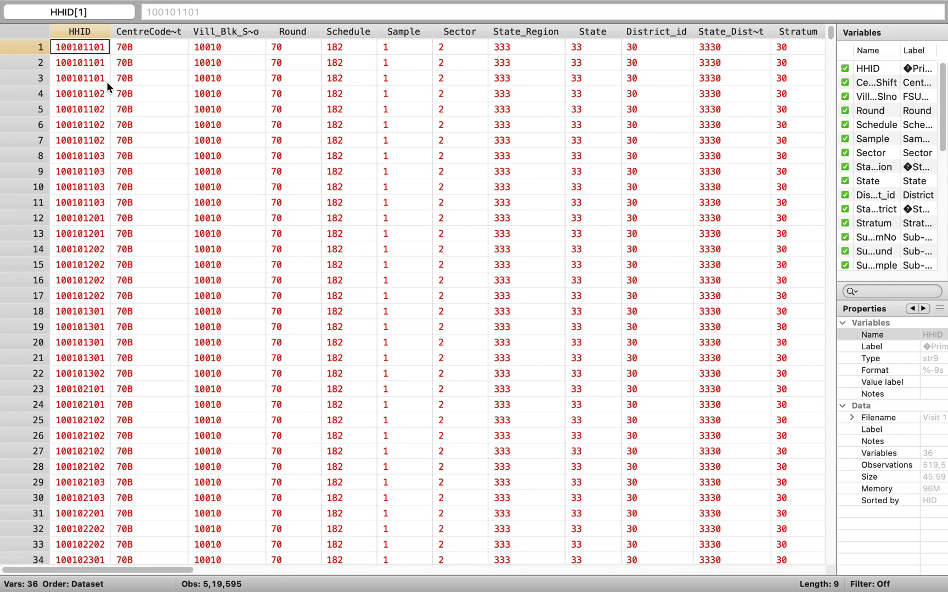
left_click(93, 31)
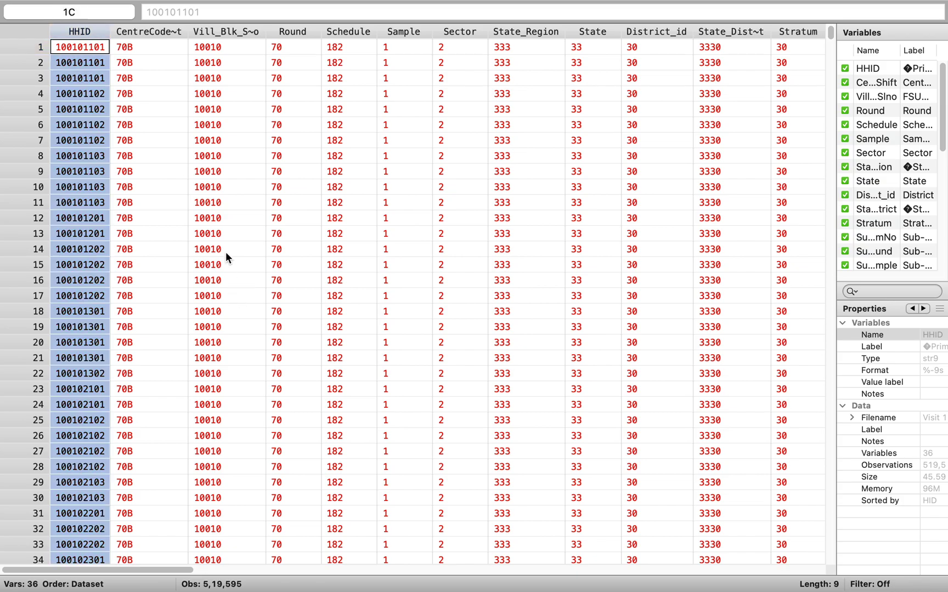
key("ctrl+Left")
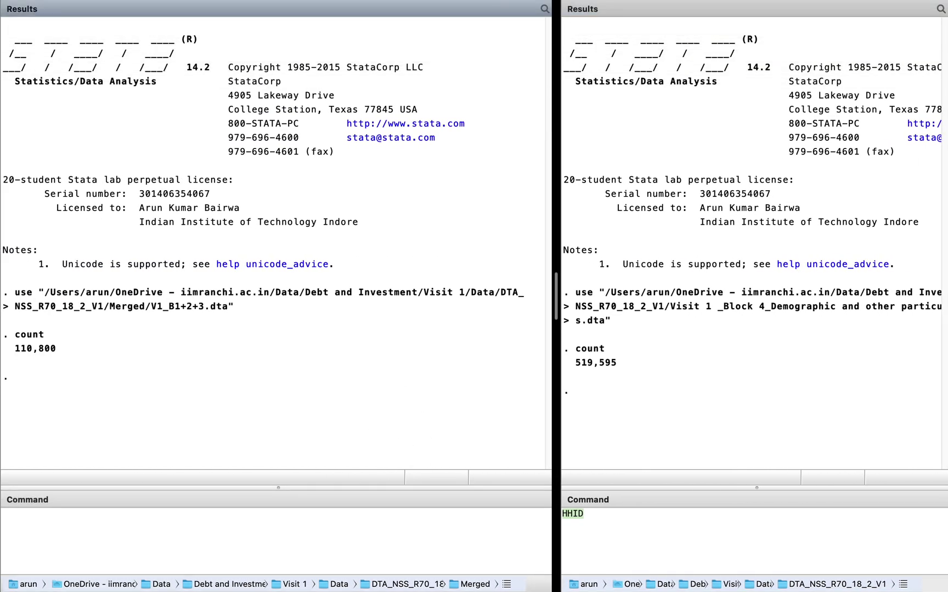
Step: Clear the HHID note from the Block 4 session's command area
left_click(660, 528)
key("BackSpace")
key("BackSpace")
key("BackSpace")
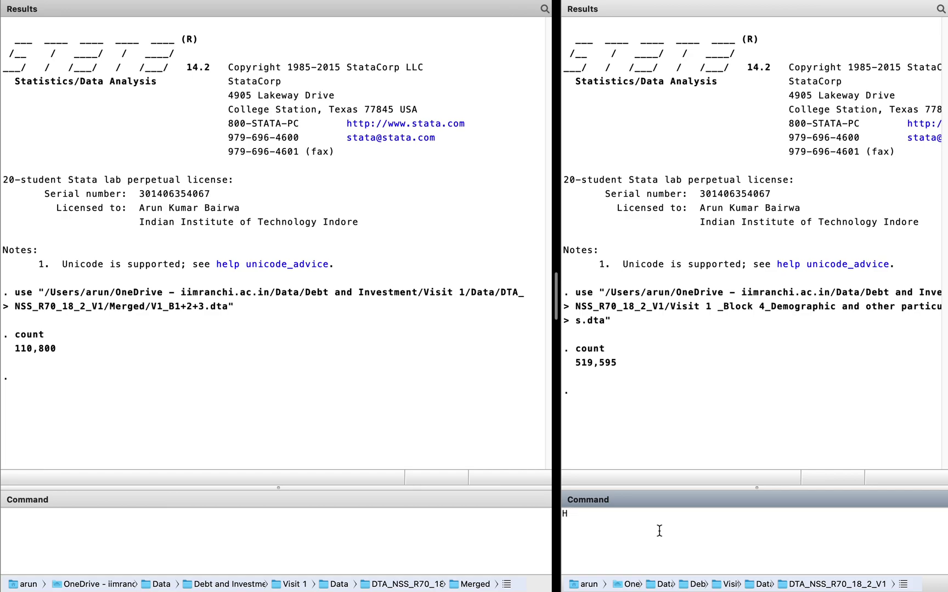
key("BackSpace")
Step: Return to the V1_B1+2+3 session and display its dataset again in the Data Browser
left_click(33, 350)
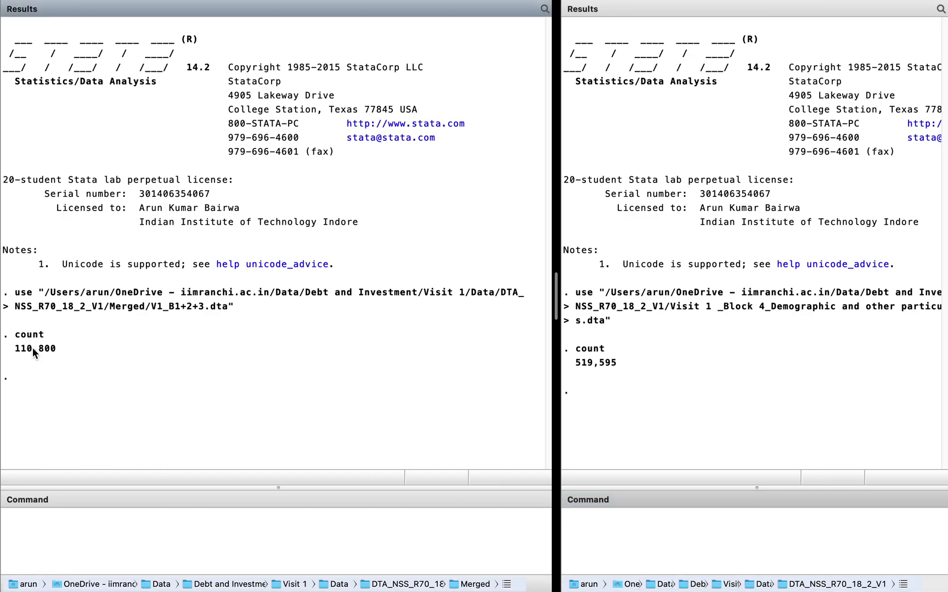
mouse_move(333, 2)
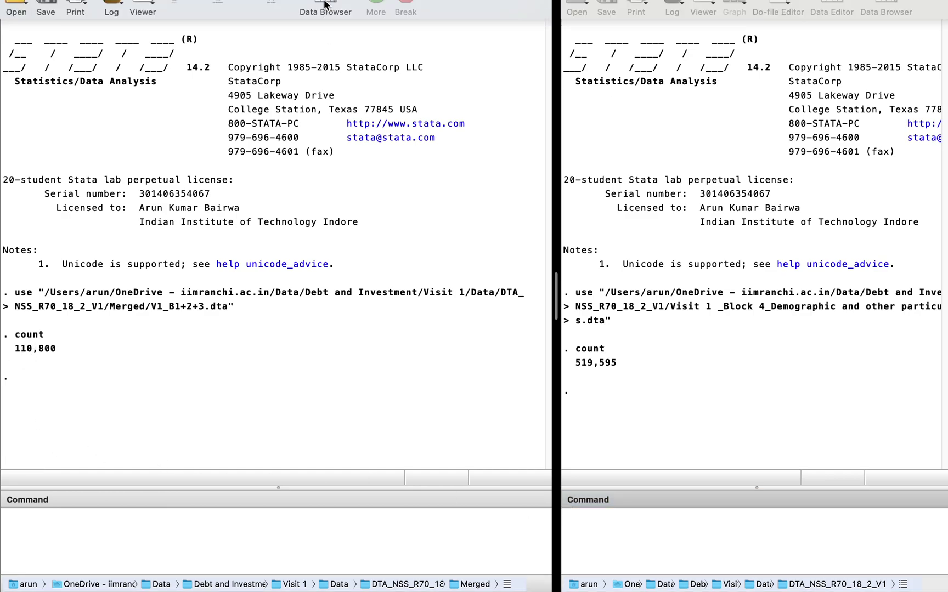
left_click(333, 52)
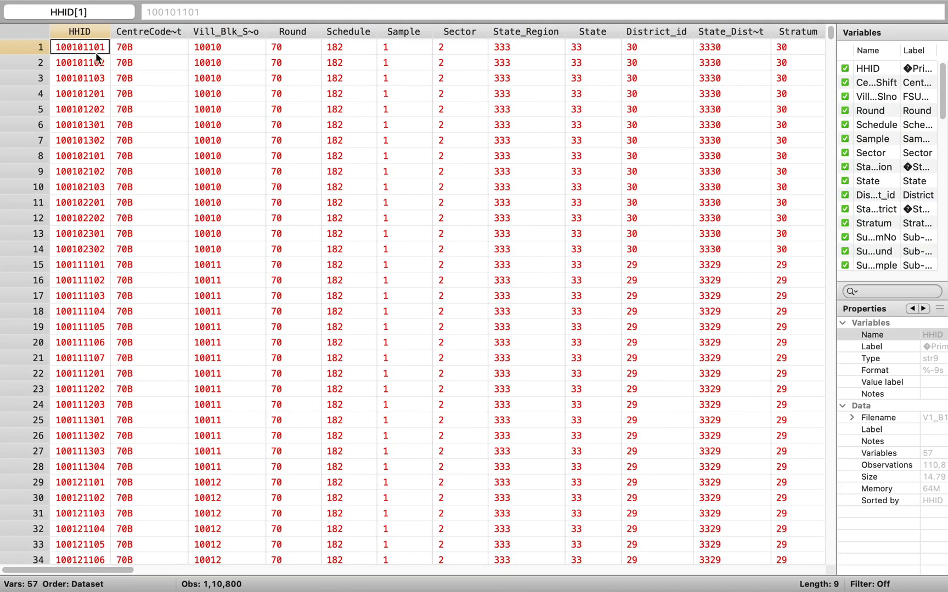
Step: Step through the first ten HHID values in the V1_B1+2+3 data to check for repeats, and return to the side-by-side sessions
key("Down")
key("Down")
key("Down")
key("Down")
key("Down")
key("Down")
key("Down")
key("Down")
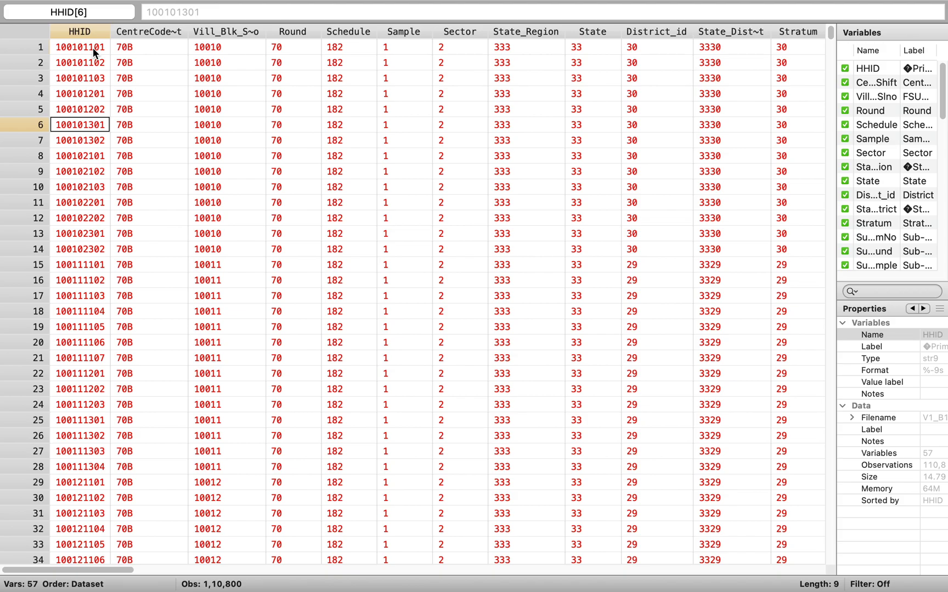
key("Down")
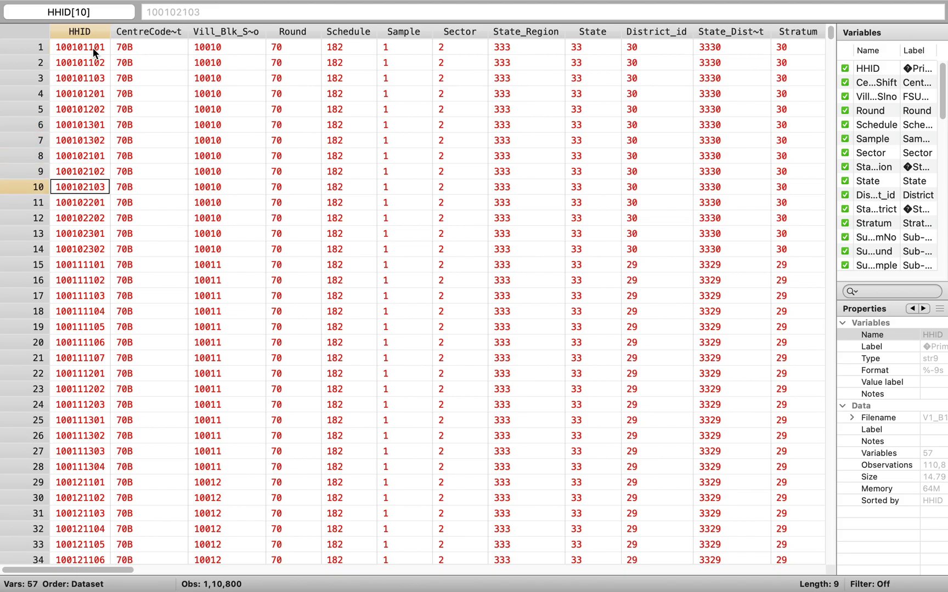
key("ctrl+Left")
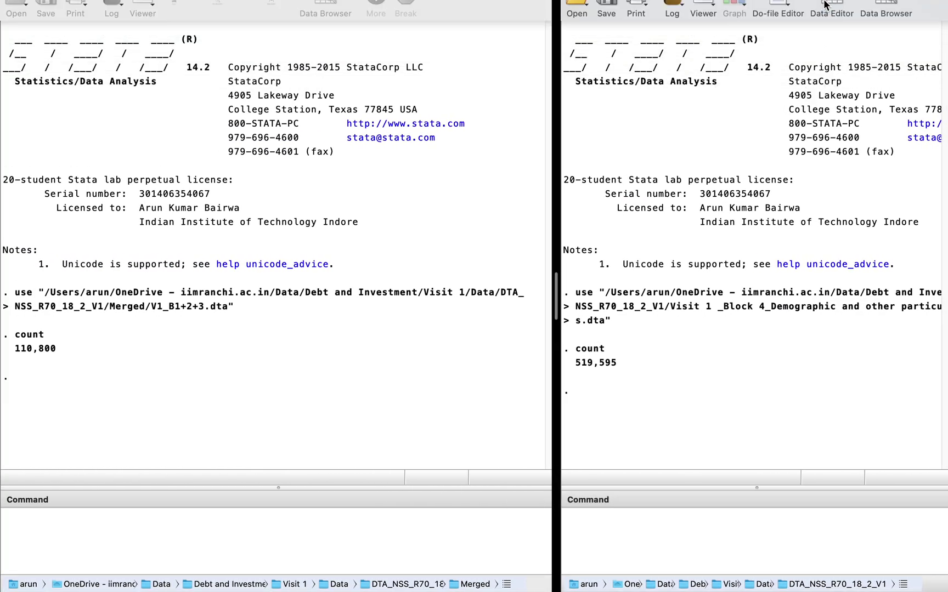
Step: Browse the Block 4 data and step through its first eleven HHID values to check for repeats
mouse_move(825, 4)
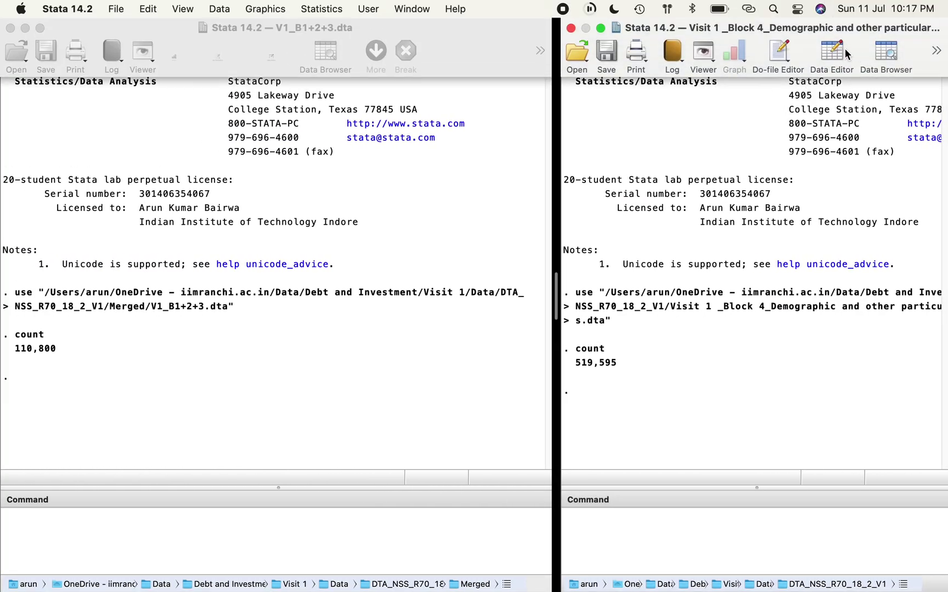
left_click(883, 54)
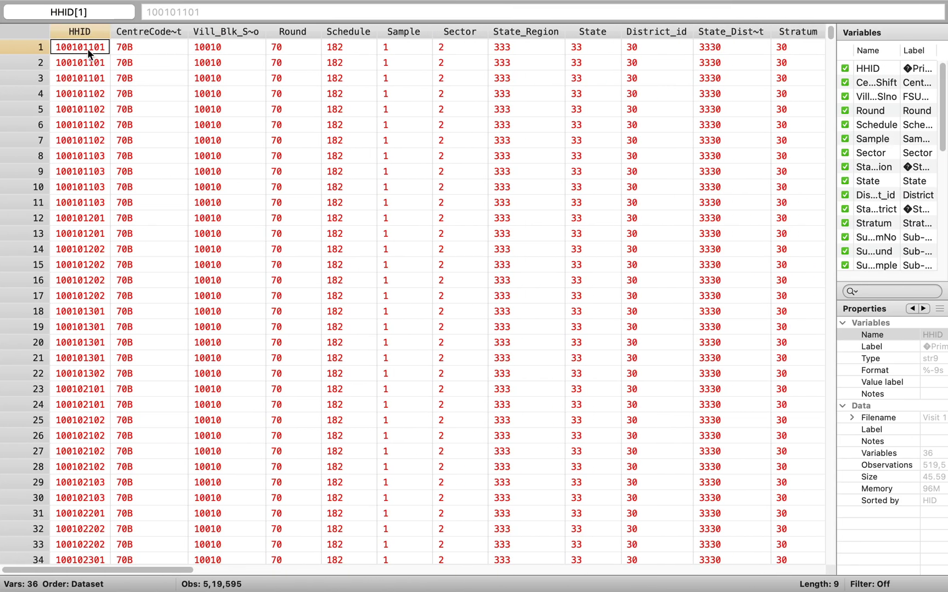
key("Down")
key("Down")
key("Down")
key("Down")
key("Down")
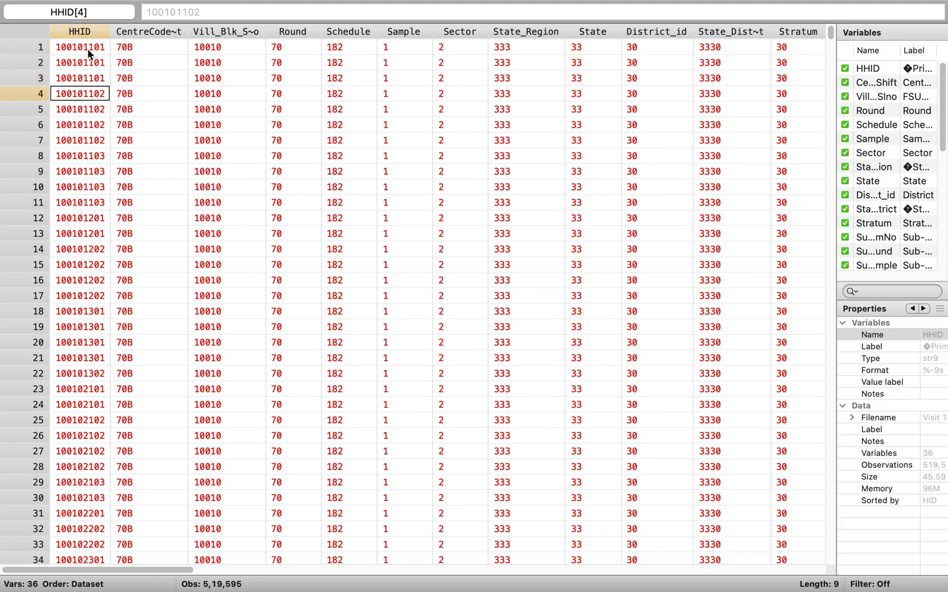
key("Down")
key("Down")
key("Down")
key("Down")
key("Down")
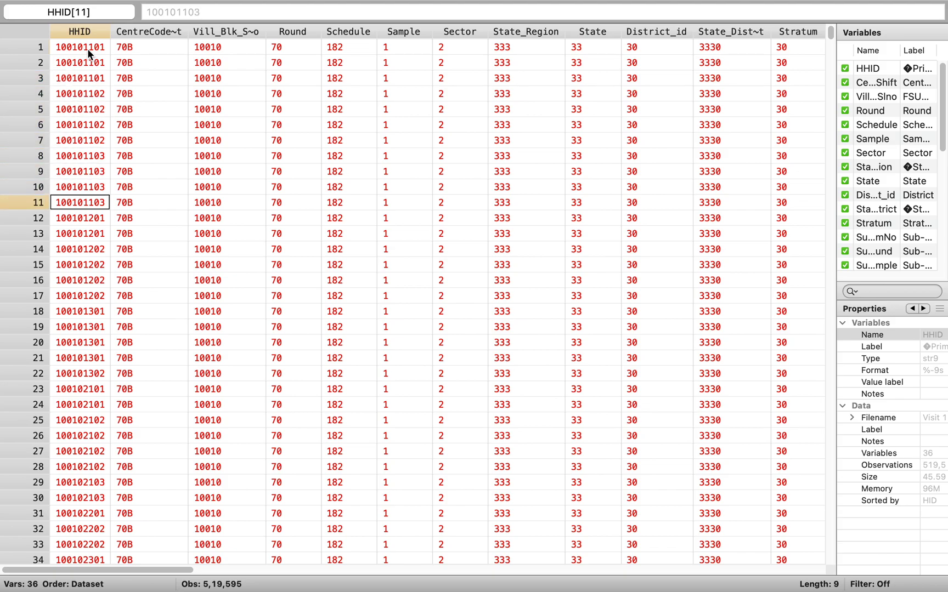
Step: Select the groups of equal HHID values in rows 1–3, 4–7, 8–11 and 18–21, and return to the side-by-side sessions
left_click(87, 48)
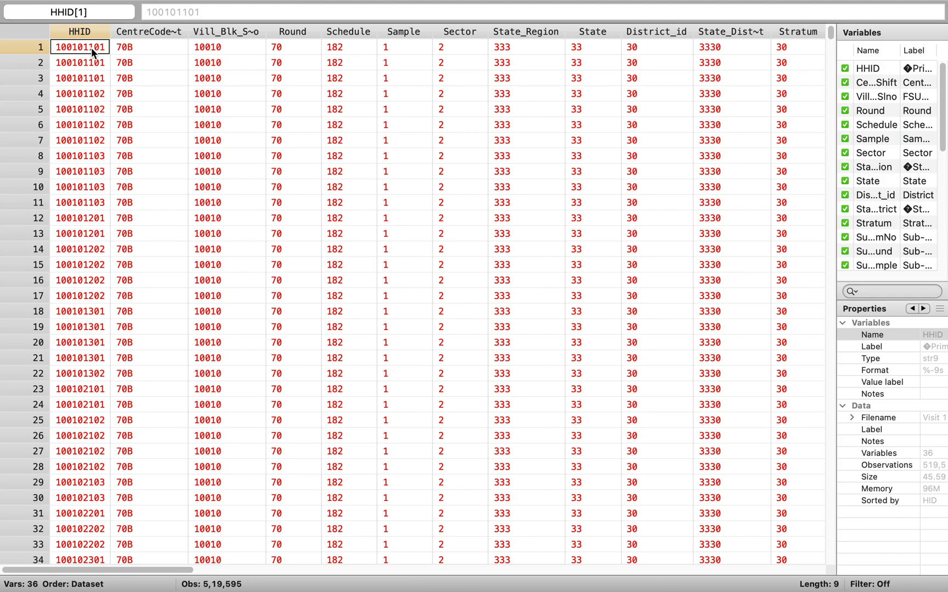
key("shift+Down")
key("shift+Down")
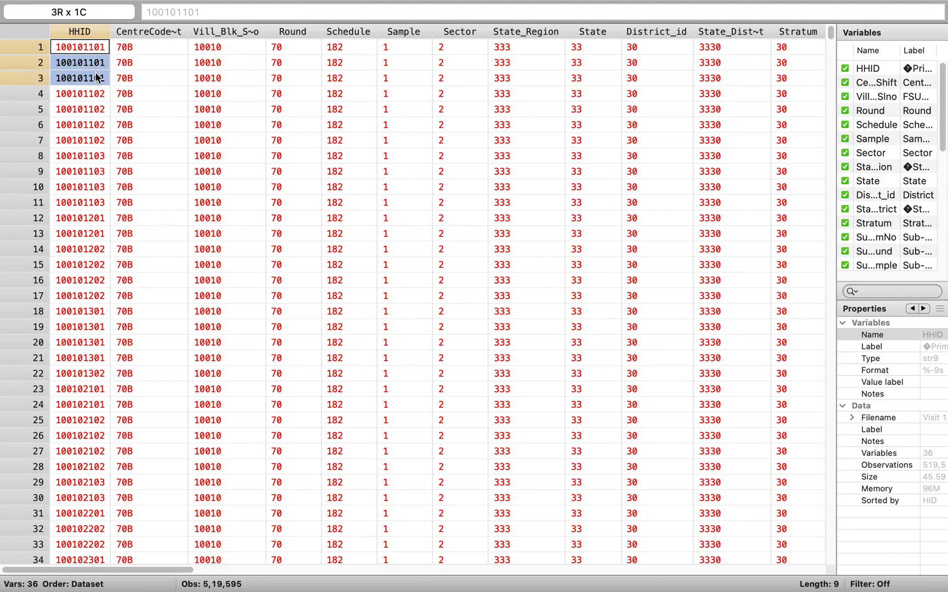
left_click(96, 92)
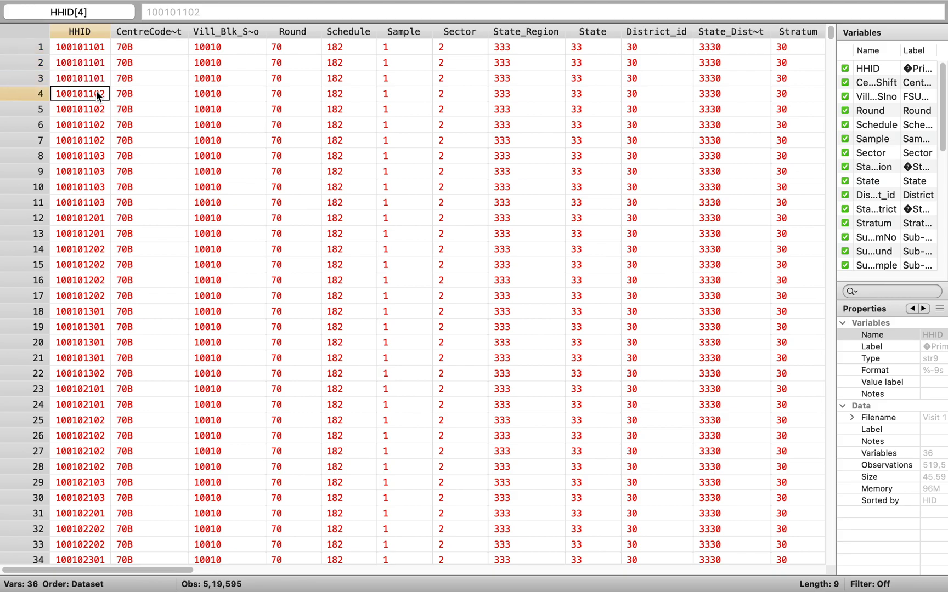
key("shift+Down")
key("shift+Down")
key("shift+Down")
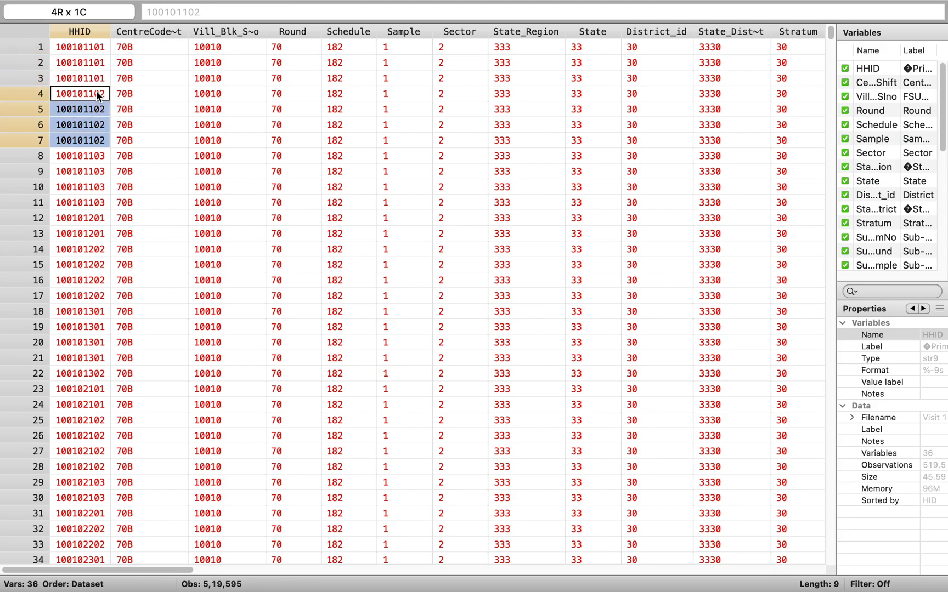
left_click(87, 158)
key("shift+Down")
key("shift+Down")
key("shift+Down")
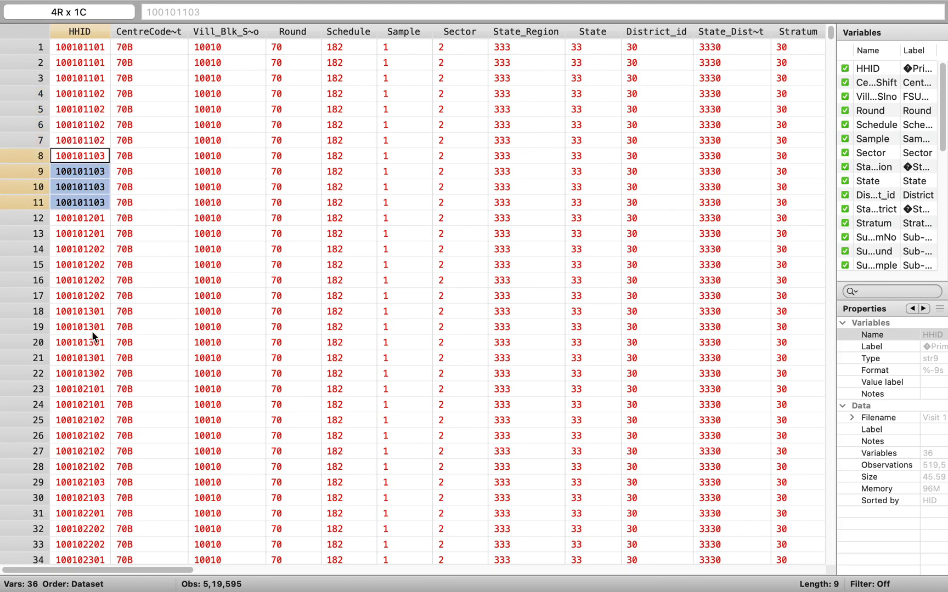
left_click_drag(94, 312, 95, 359)
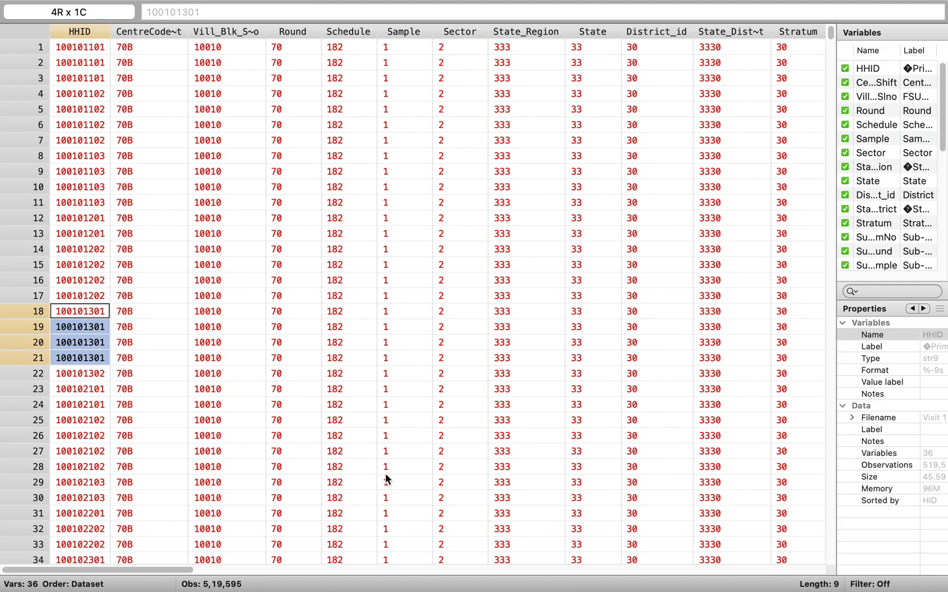
left_click(341, 390)
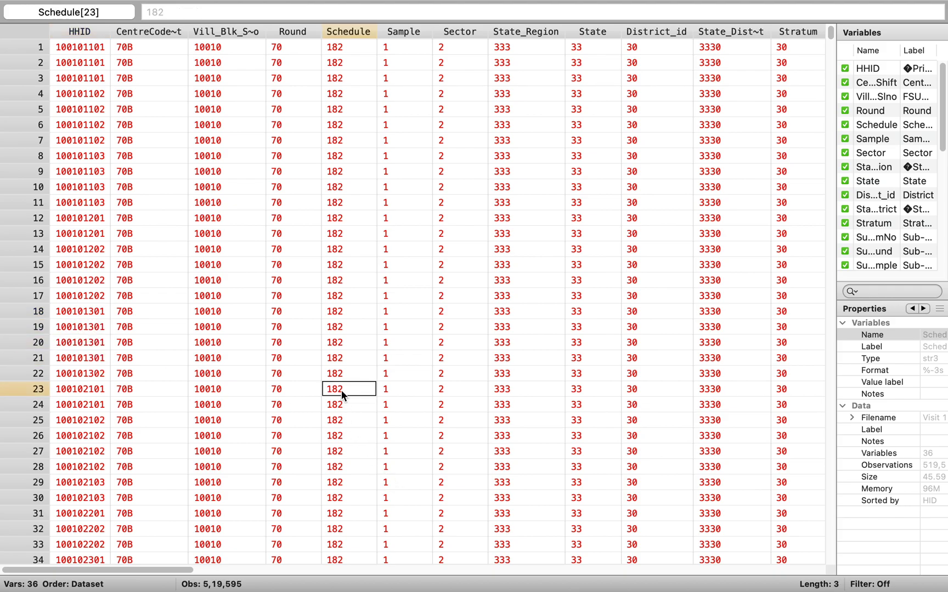
key("ctrl+Right")
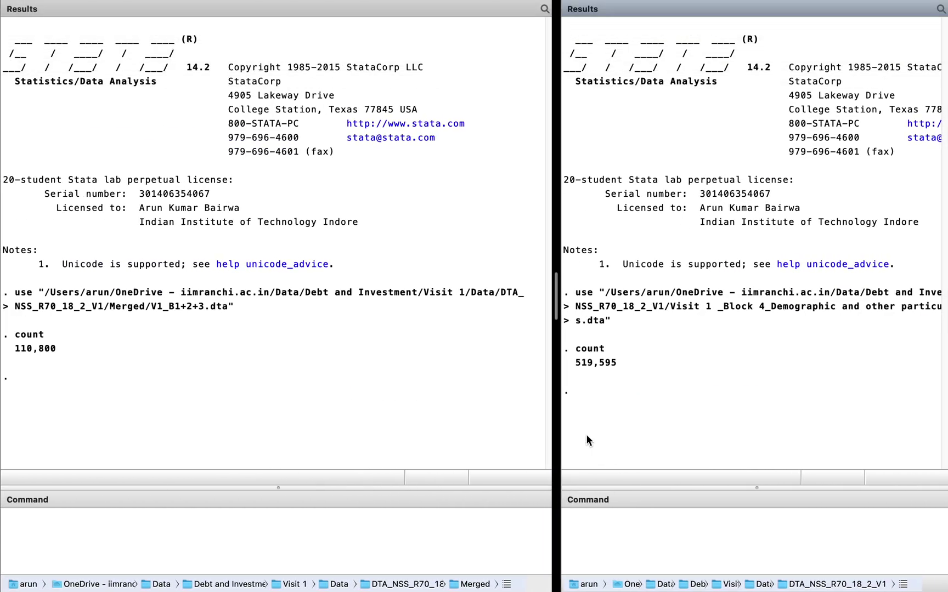
Step: Give the Block 4 session more width and run des HHID in the V1_B1+2+3 session
left_click_drag(554, 303, 460, 309)
left_click(171, 530)
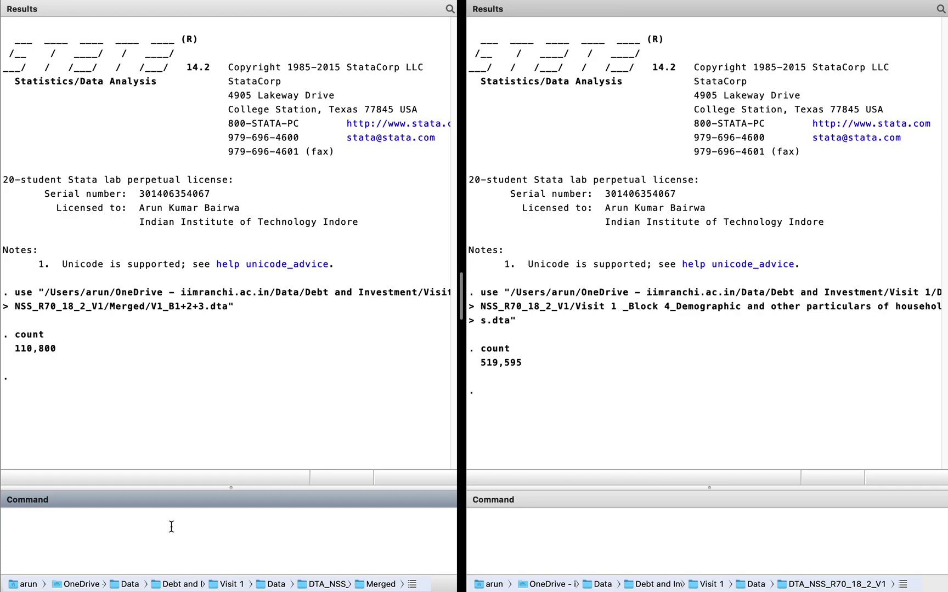
type("des HHID")
key("Return")
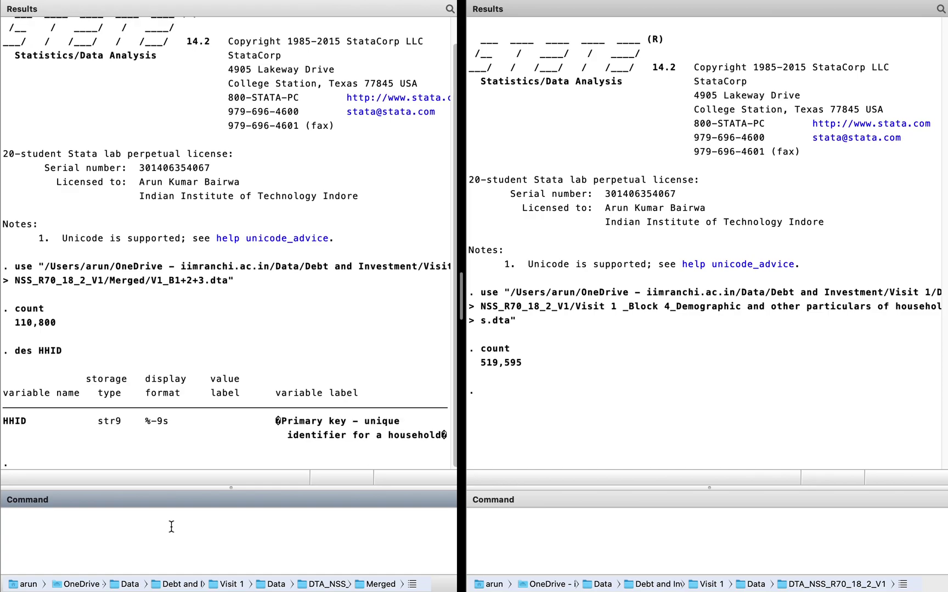
Step: Run des HHID in the Block 4 session and compare the variable's description with that in the V1_B1+2+3 session
left_click(578, 529)
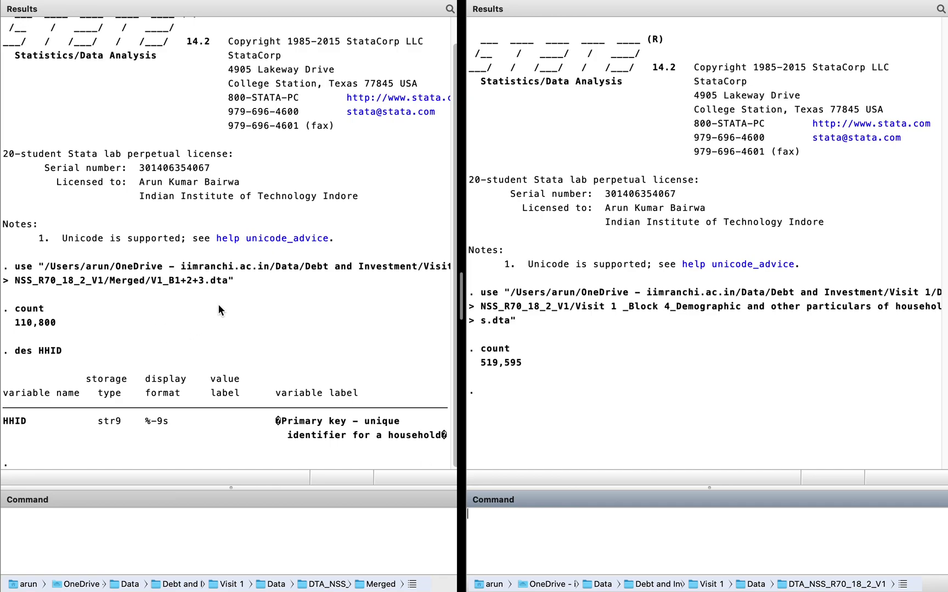
left_click(220, 319)
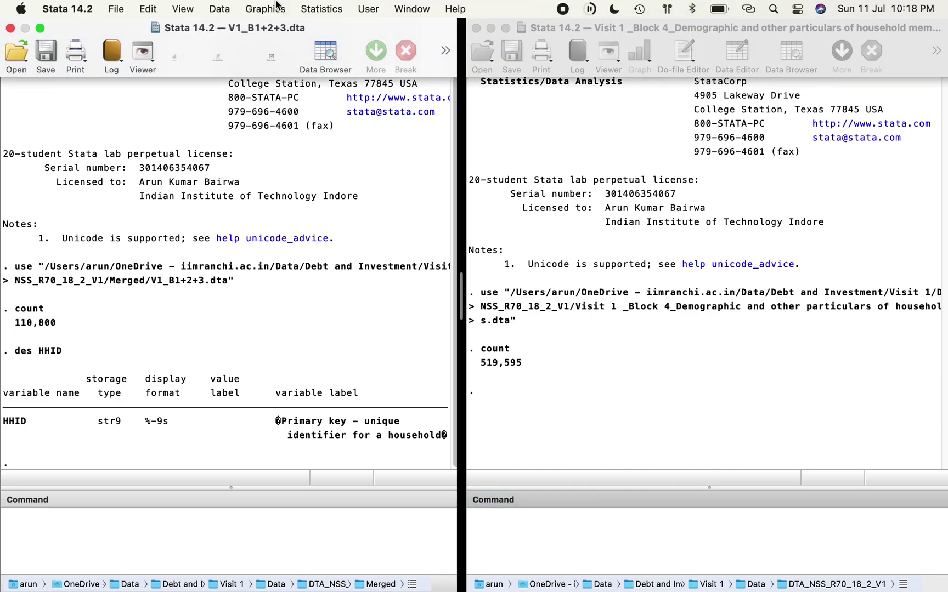
left_click(547, 516)
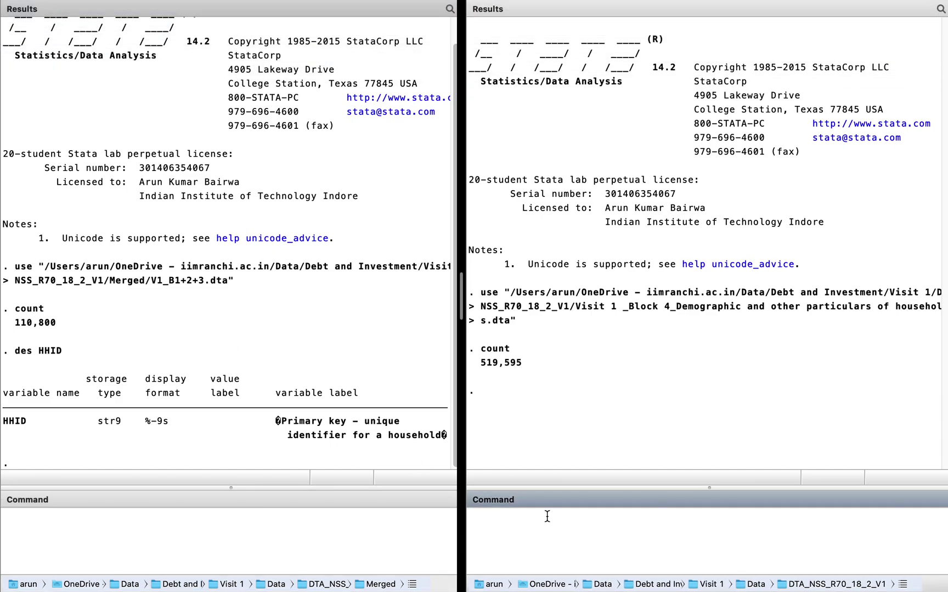
type("des HHID")
key("Return")
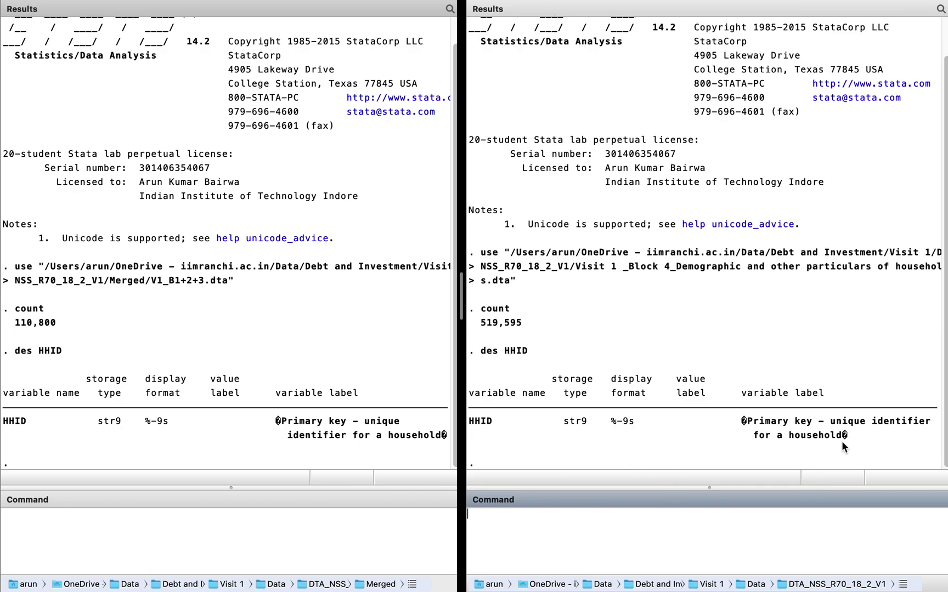
left_click_drag(860, 440, 3, 423)
left_click(208, 430)
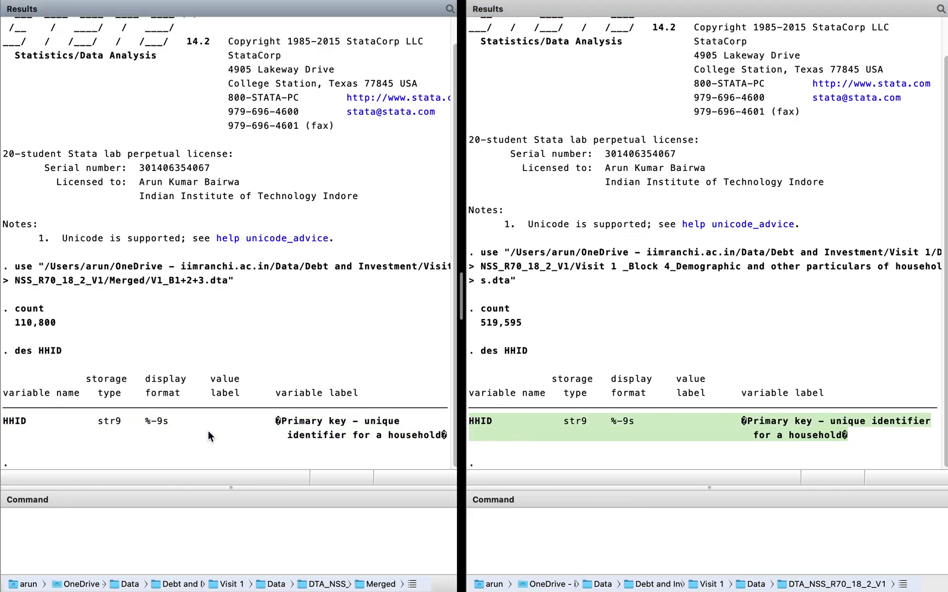
left_click(533, 418)
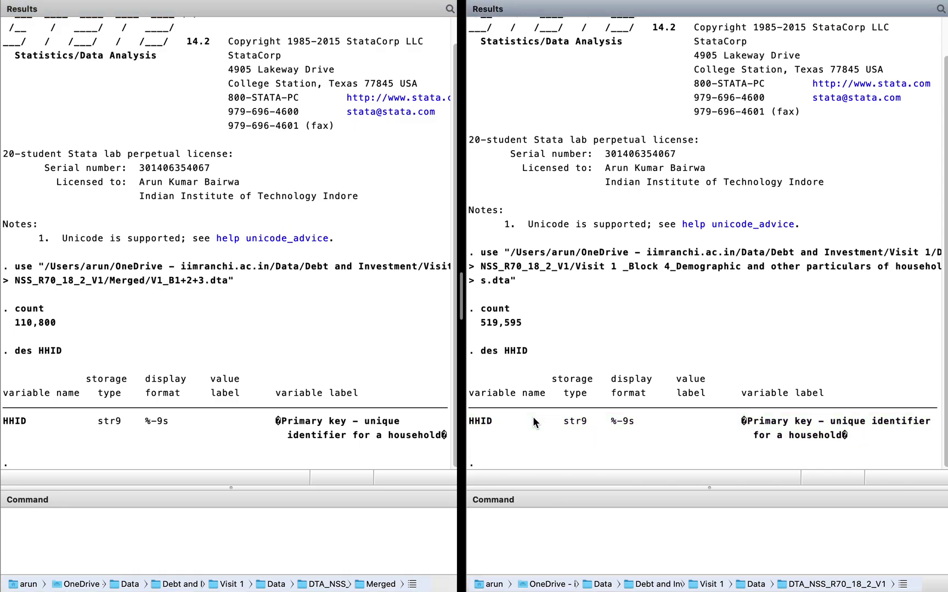
Step: Set up a merge of V1_B1+2+3 with Visit 1 _Block 4_Demographic and other particulars of household members.dta, using HHID as key variable
left_click(301, 342)
mouse_move(234, 4)
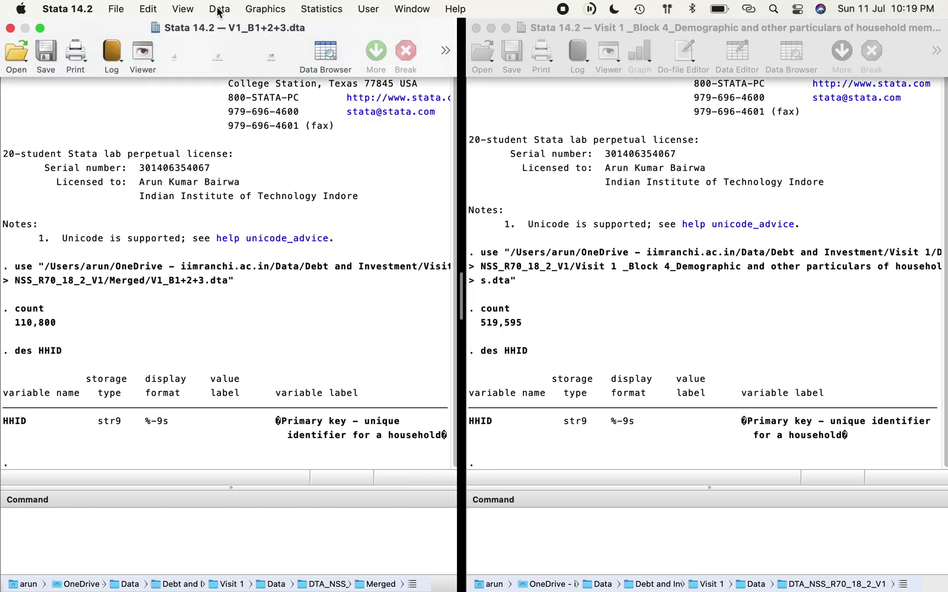
left_click(218, 9)
mouse_move(248, 152)
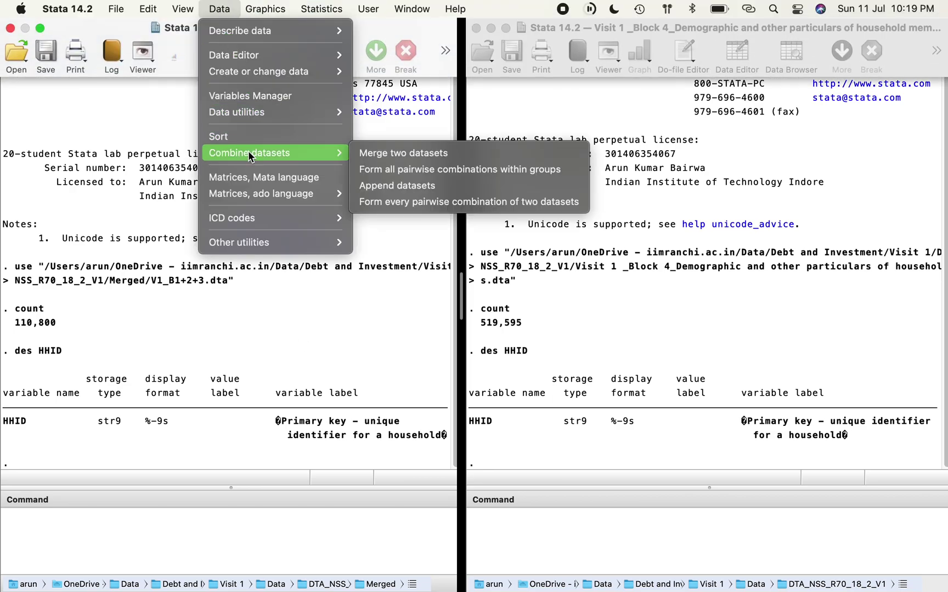
left_click(425, 153)
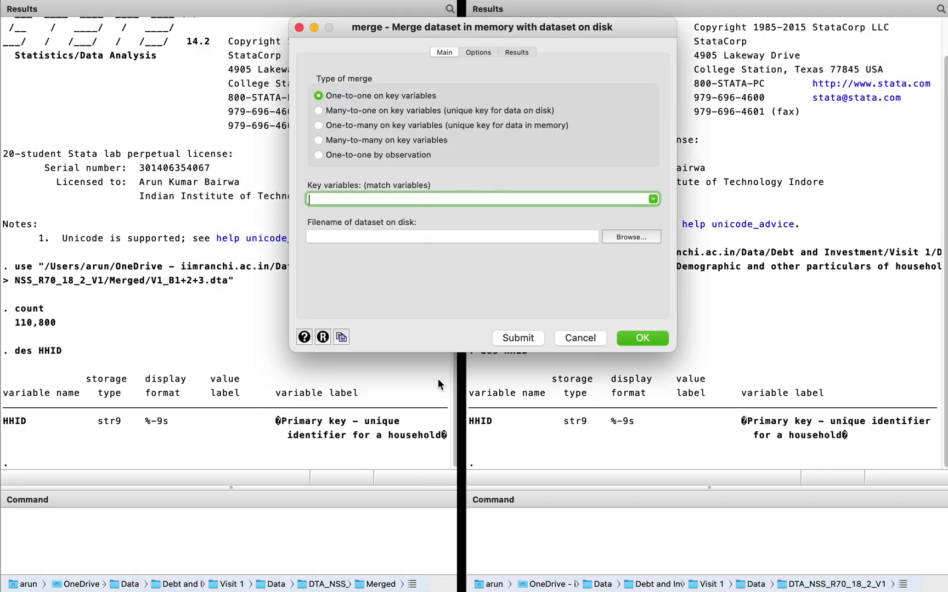
left_click(653, 199)
left_click(343, 213)
left_click(636, 236)
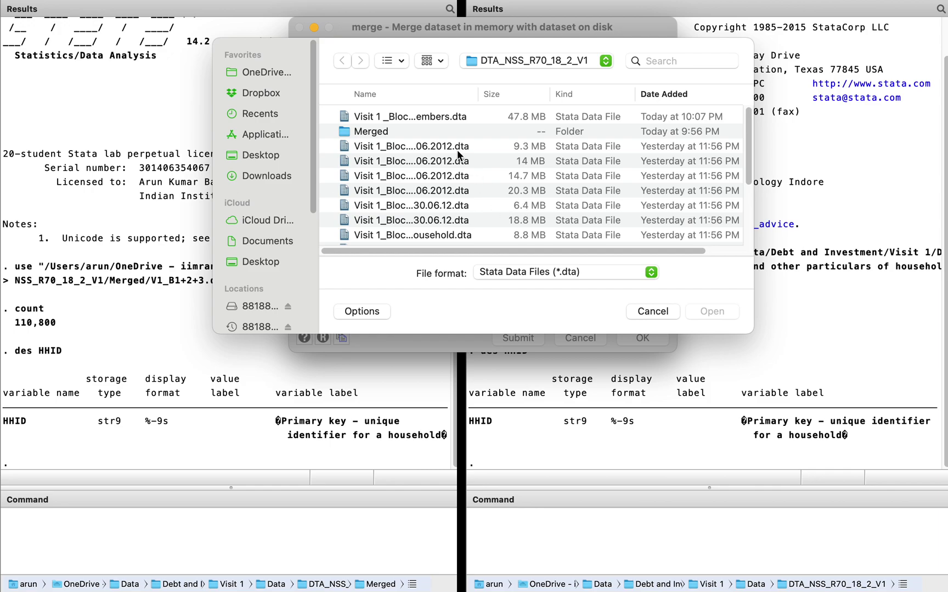
double_click(477, 102)
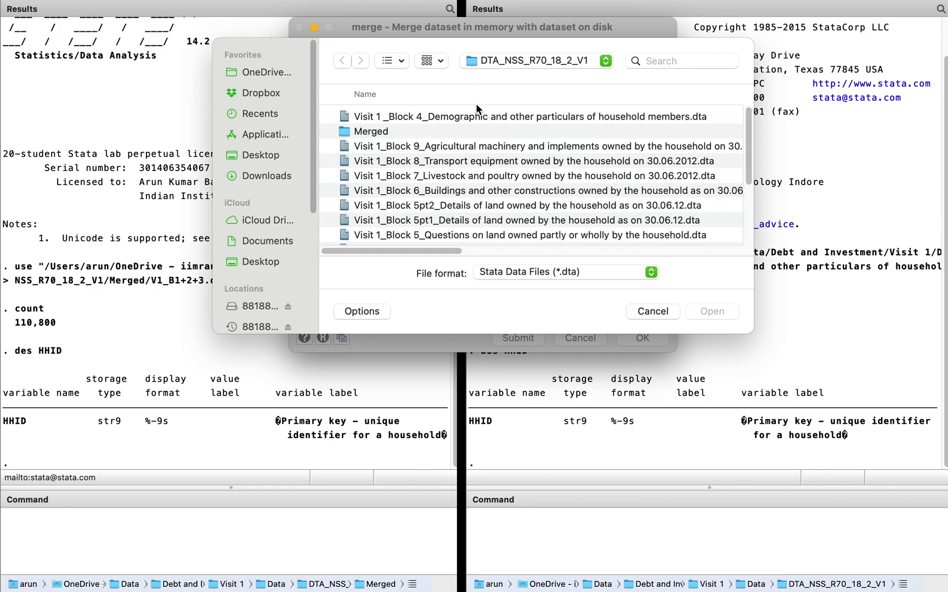
double_click(425, 116)
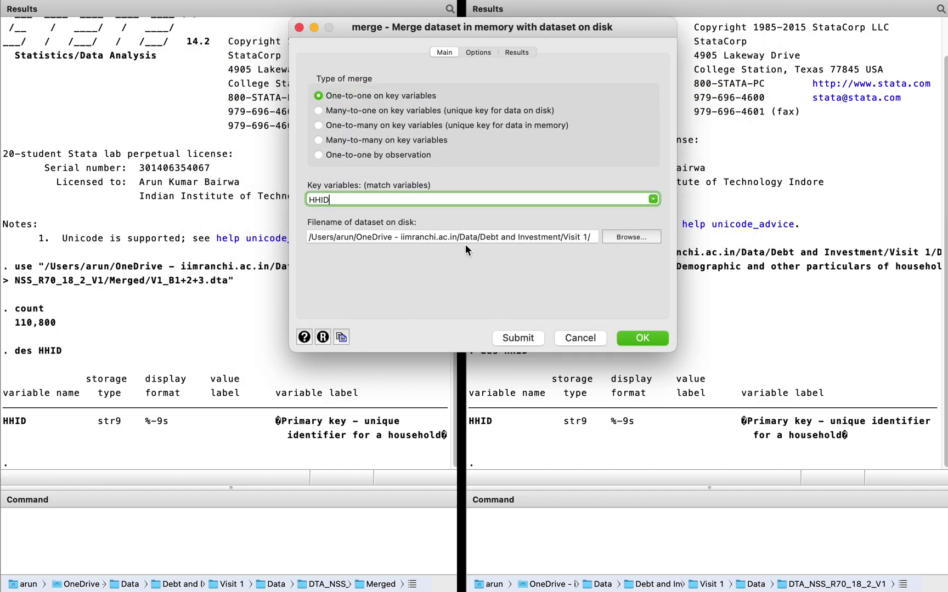
Step: Try to run the HHID merge as one-to-one and as many-to-one on key variables
left_click(522, 338)
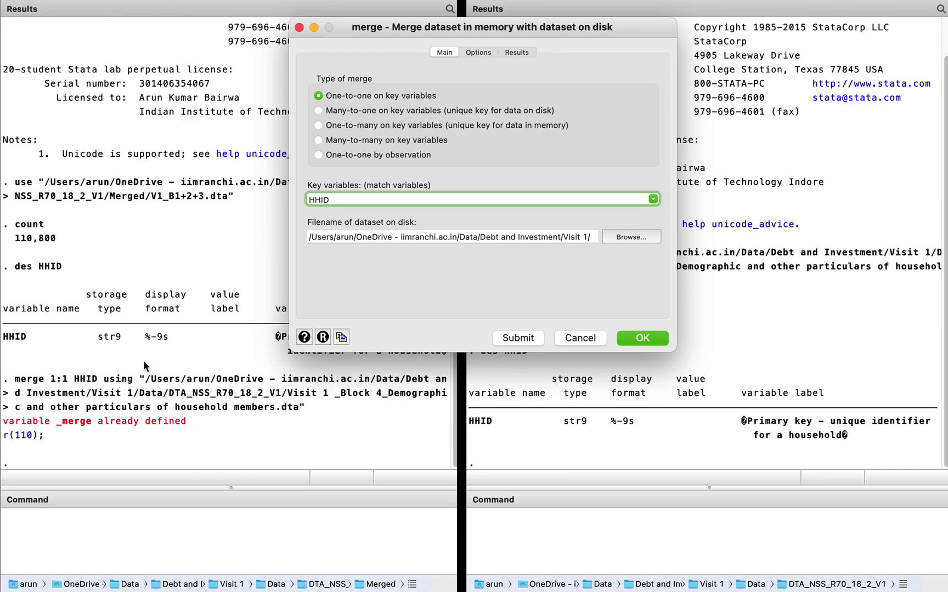
left_click(665, 435)
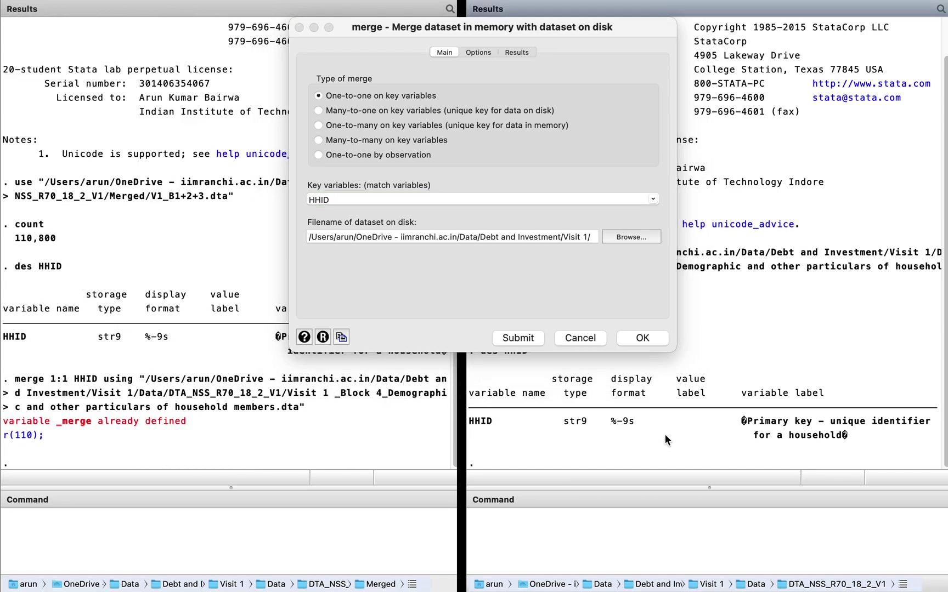
left_click(363, 109)
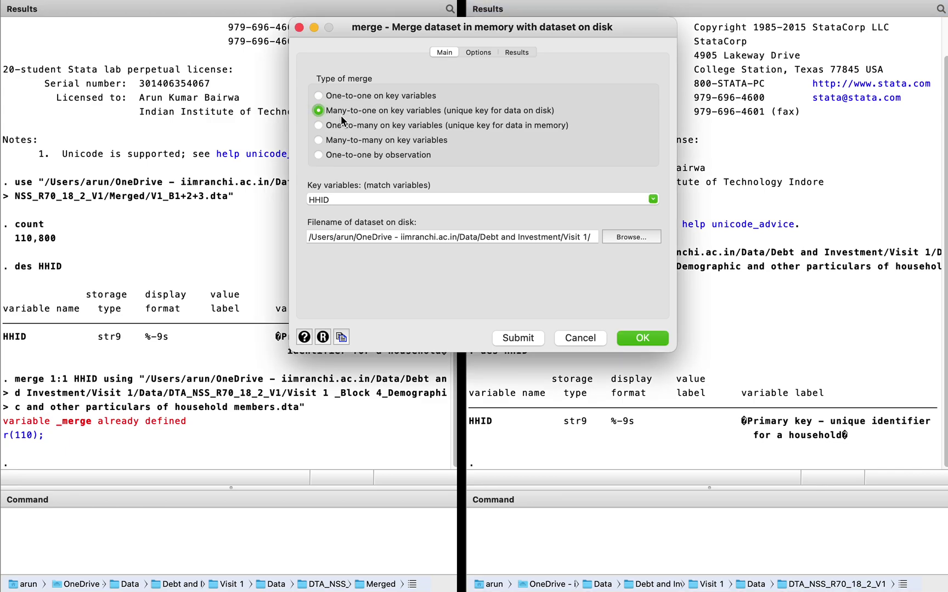
left_click(526, 338)
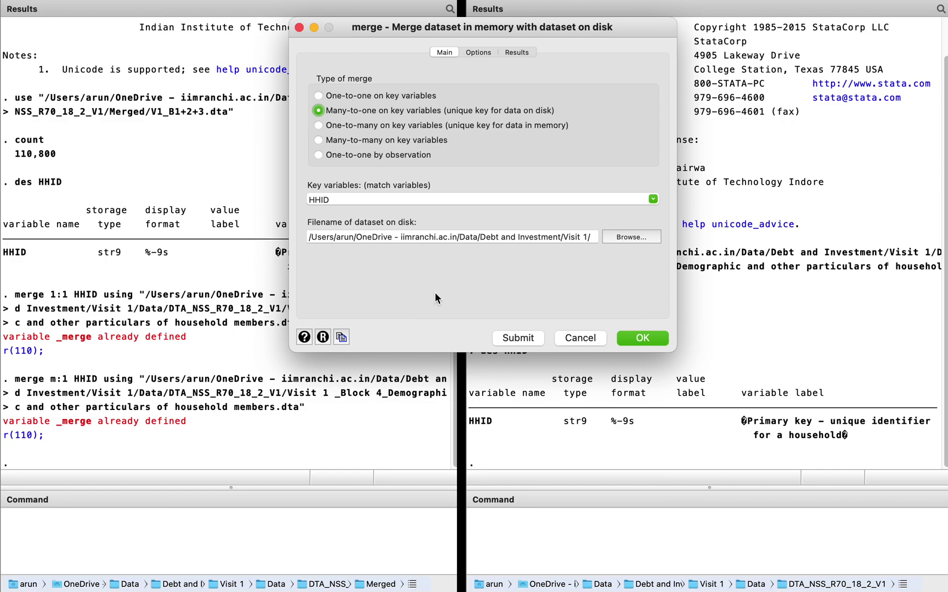
Step: Set the merge type to one-to-many on key variables and try to run the merge
left_click(318, 125)
left_click(795, 267)
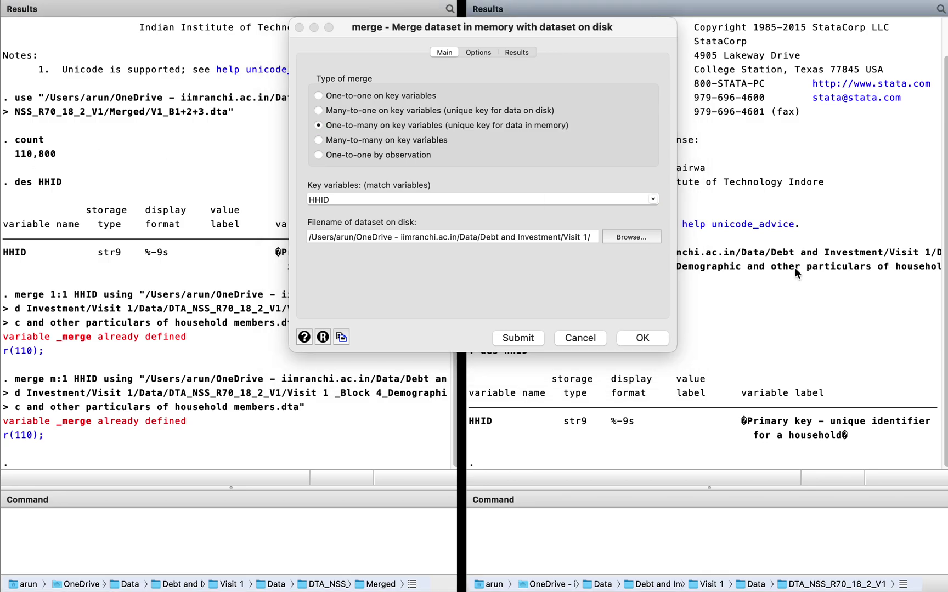
left_click(520, 336)
left_click(520, 334)
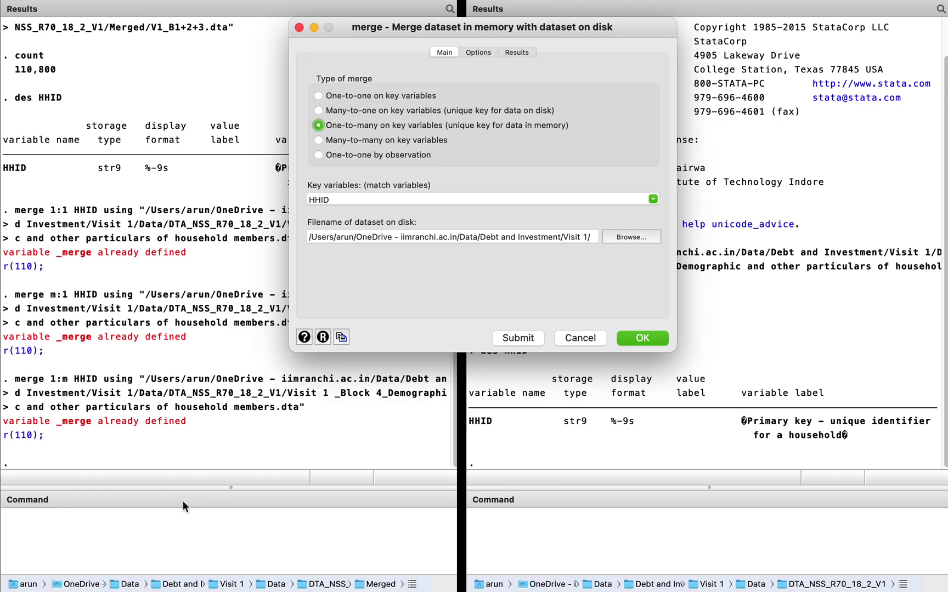
Step: Browse the V1_B1+2+3 dataset and examine its last columns for the existing _merge variable
left_click_drag(59, 254, 89, 259)
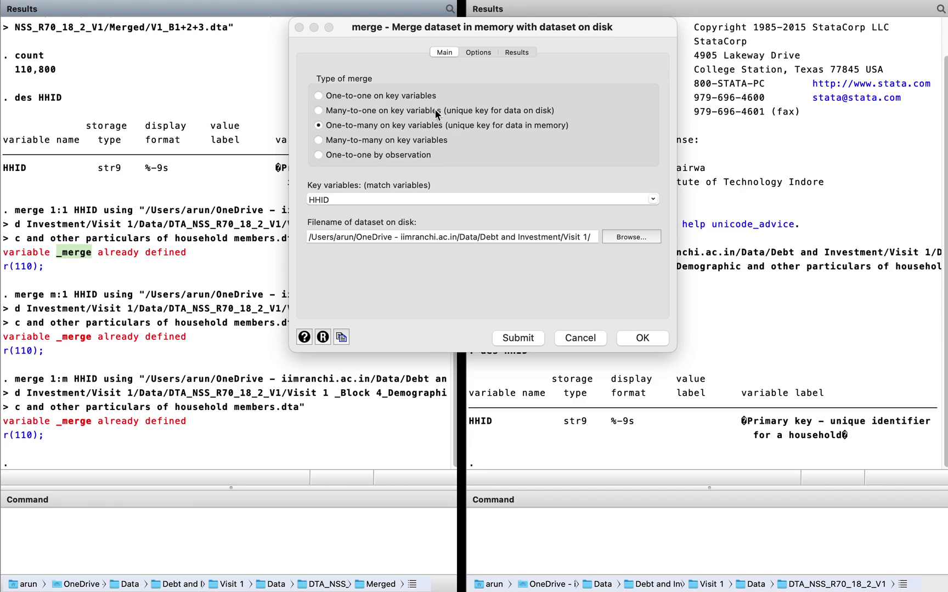
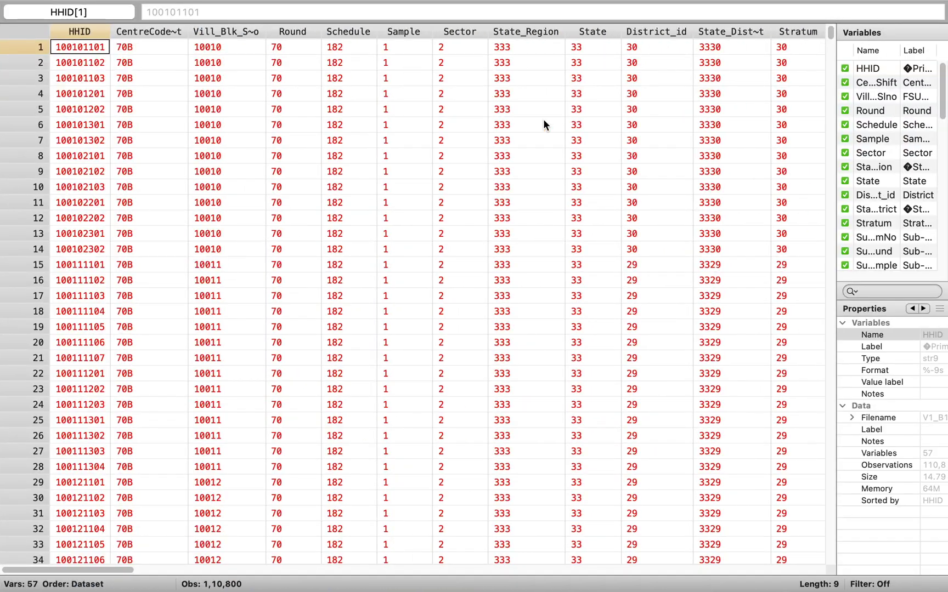
scroll(576, 165, "right", 15)
scroll(613, 172, "right", 5)
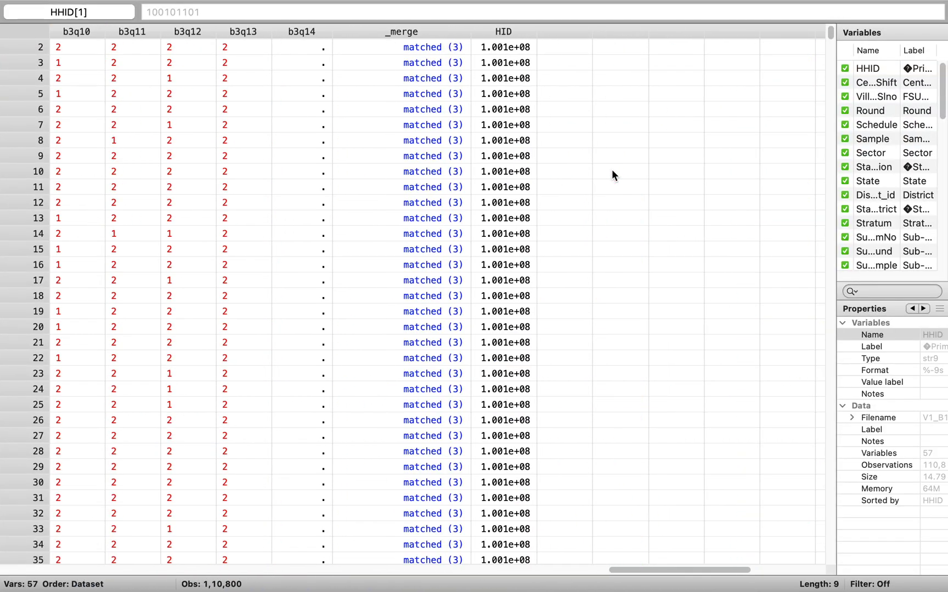
left_click(439, 30)
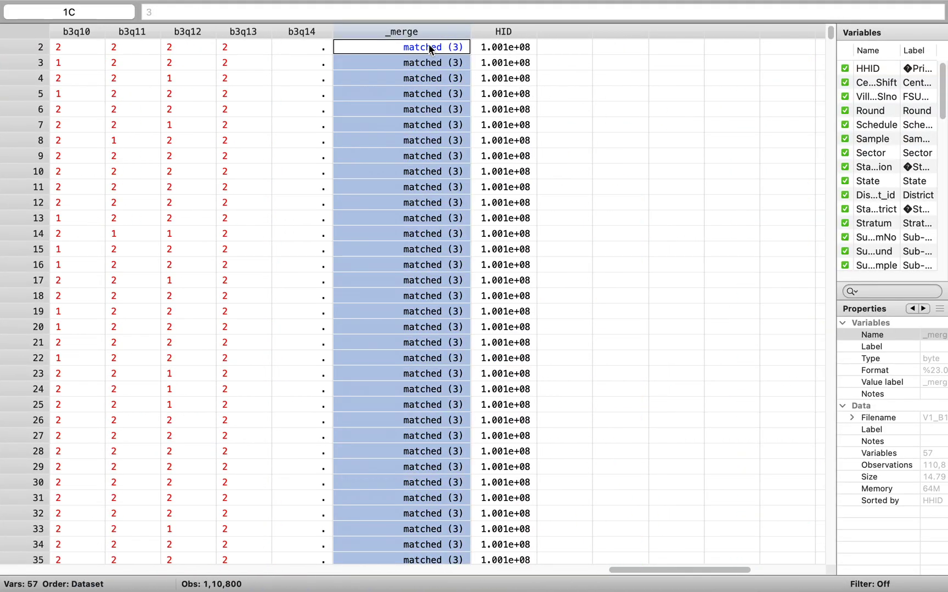
mouse_move(23, 4)
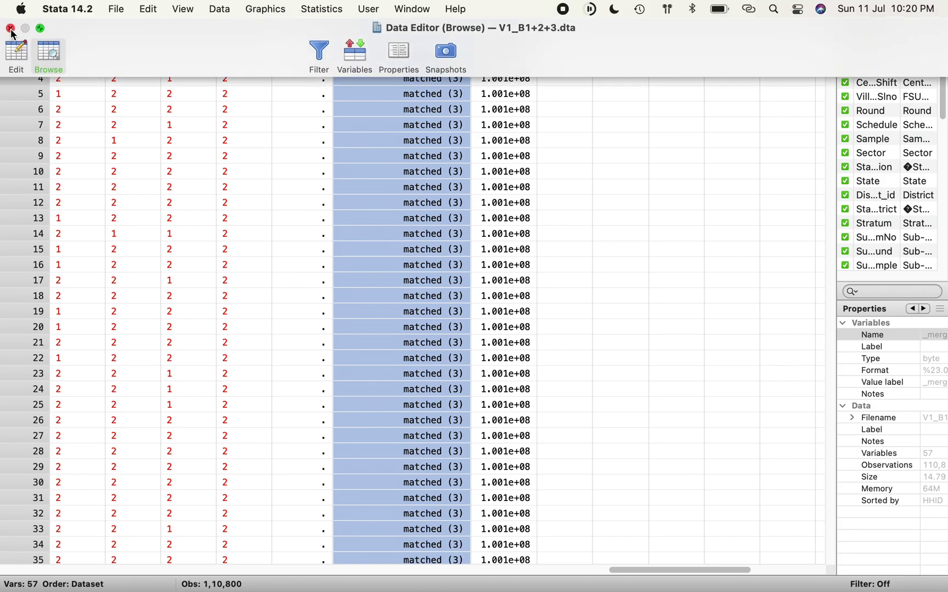
left_click(10, 29)
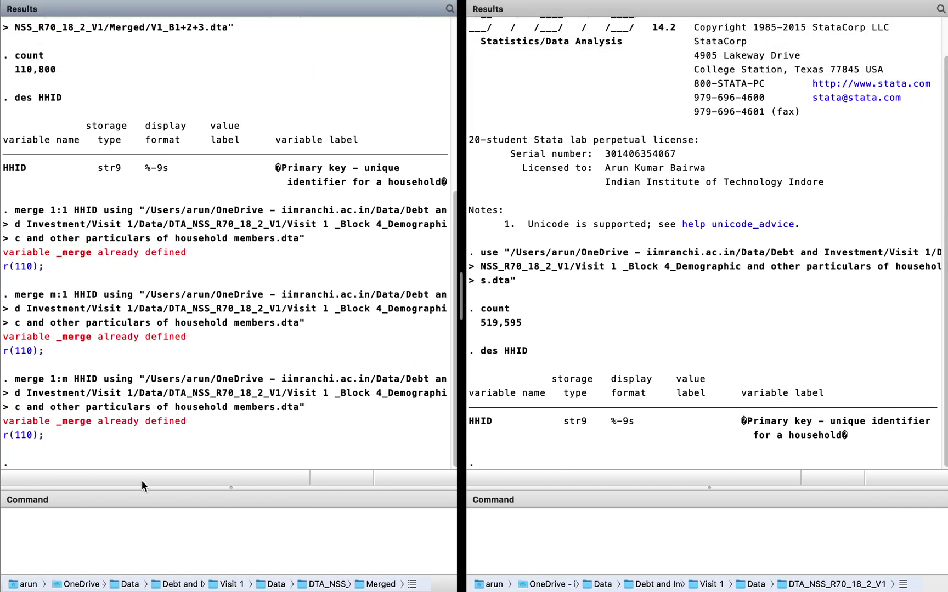
Step: Drop the _merge variable from the V1_B1+2+3 dataset
left_click(143, 543)
type("drop ")
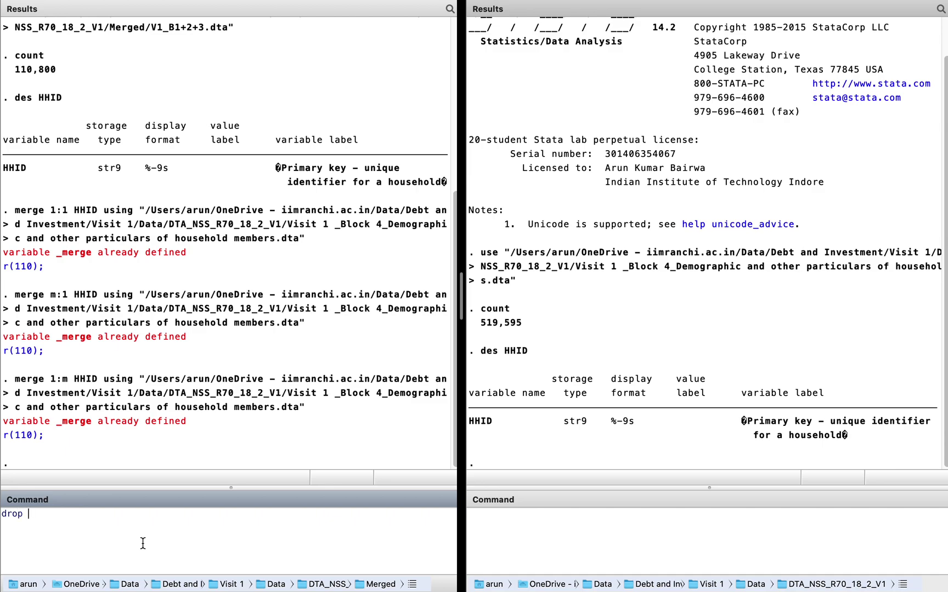
type("_merge")
key("Return")
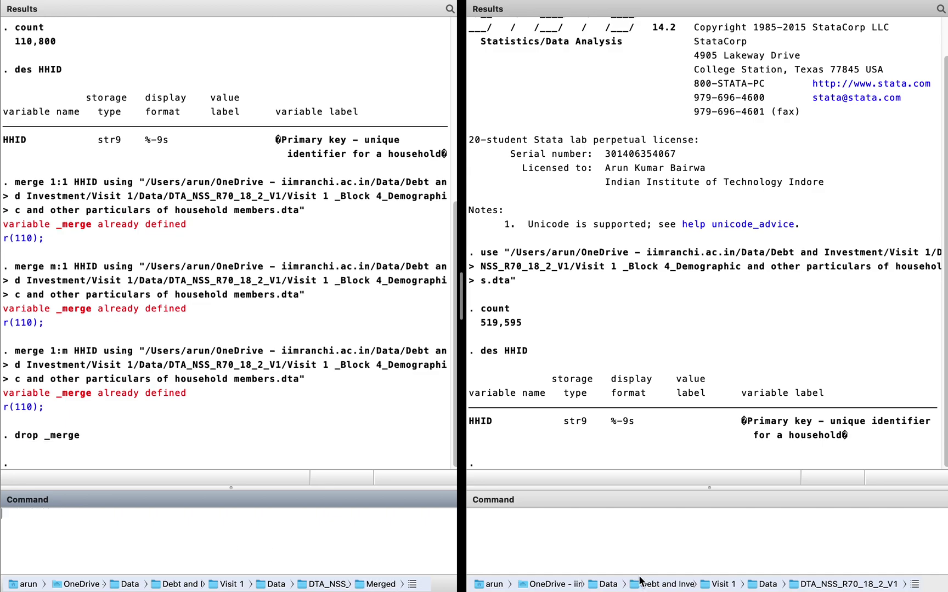
Step: Drop the HID variable from the V1_B1+2+3 dataset and save it to V1_B1+2+3.dta with the replace option
left_click(604, 536)
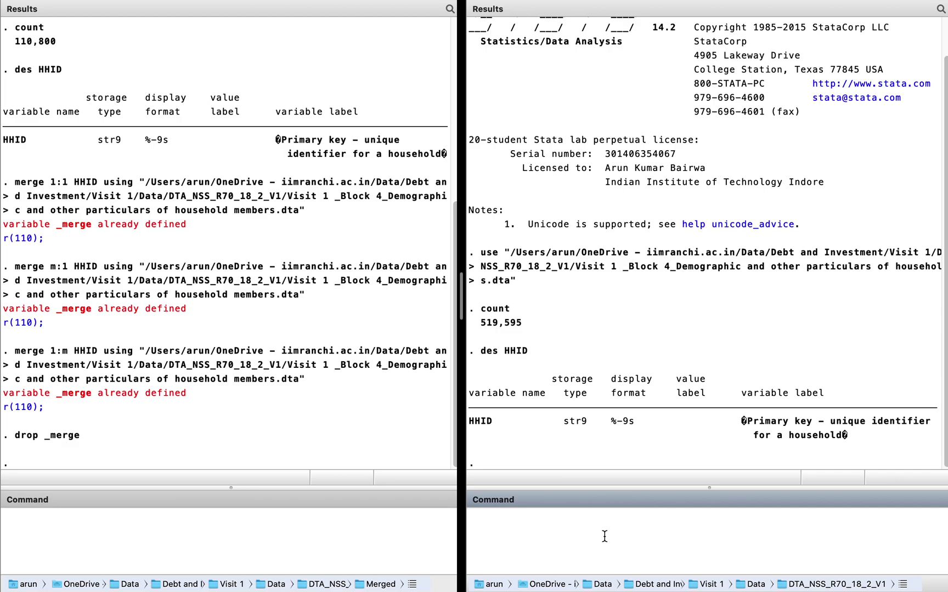
left_click(217, 532)
type("d")
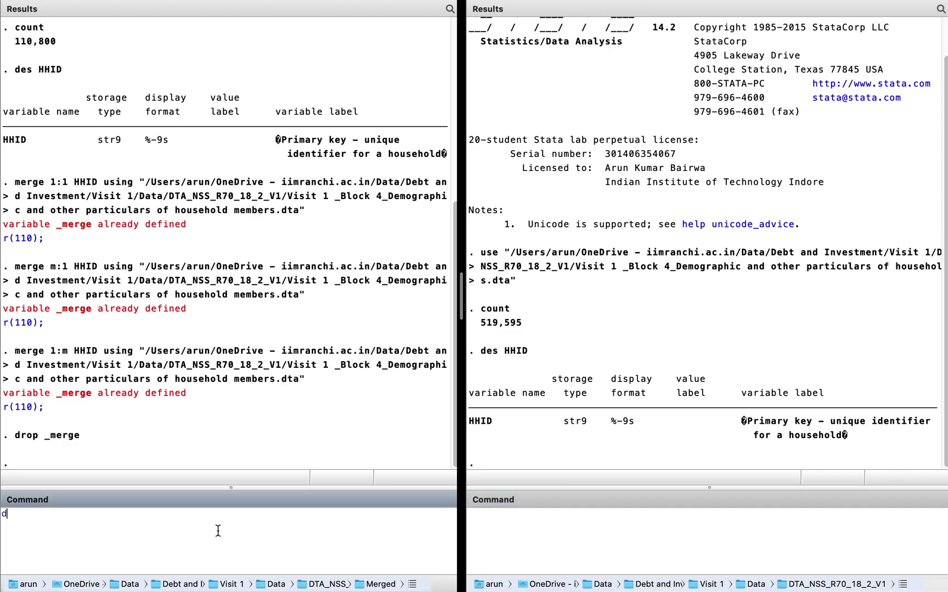
type("rop")
key("BackSpace")
type("p HHI")
key("BackSpace")
key("BackSpace")
type("ID")
key("BackSpace")
type("D")
key("Return")
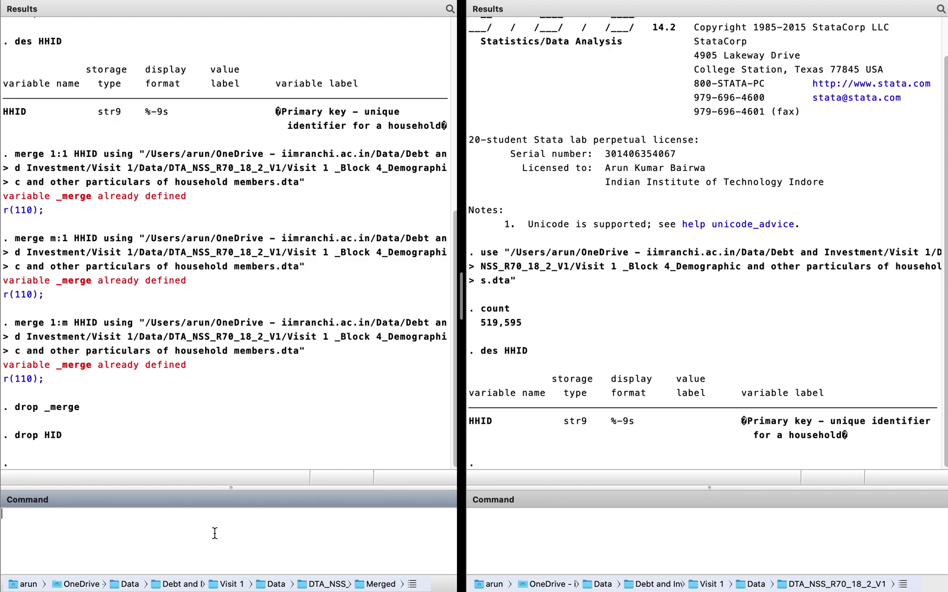
type("save \"/Users/arun/OneDrive - iimranchi.ac.in/Data/Debt and Investment/Visit 1/Data/DTA_NSS_R70_18_2_V1/Merged/V1_B1+2+3.dta\", replace")
key("Return")
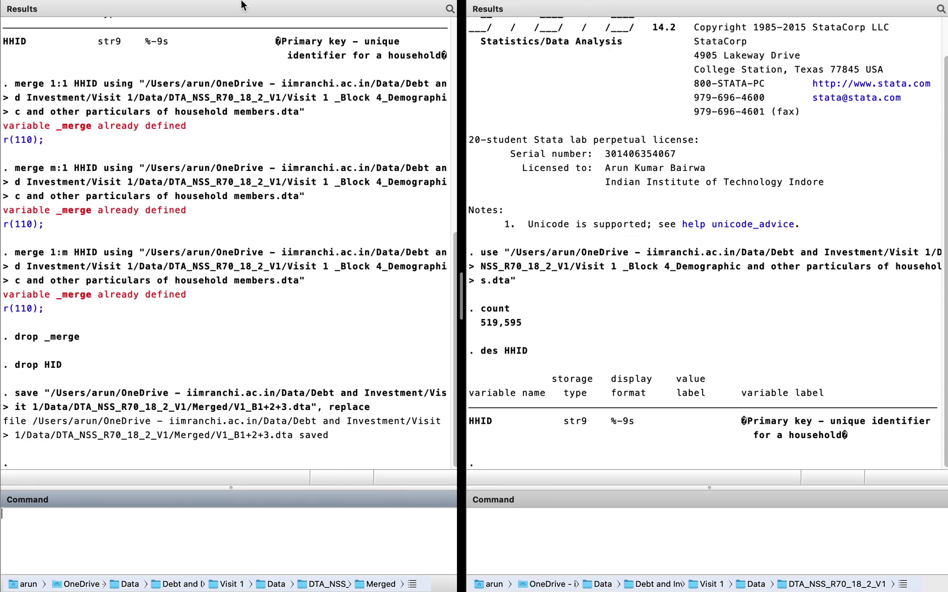
Step: Merge V1_B1+2+3 with the Block 4 household members file one-to-many on key variable HHID
left_click(219, 9)
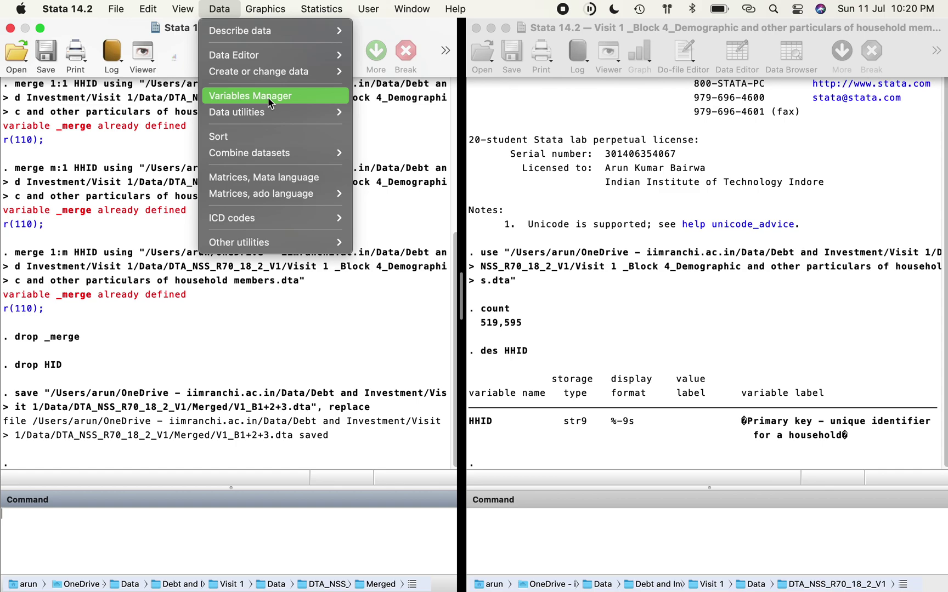
mouse_move(275, 155)
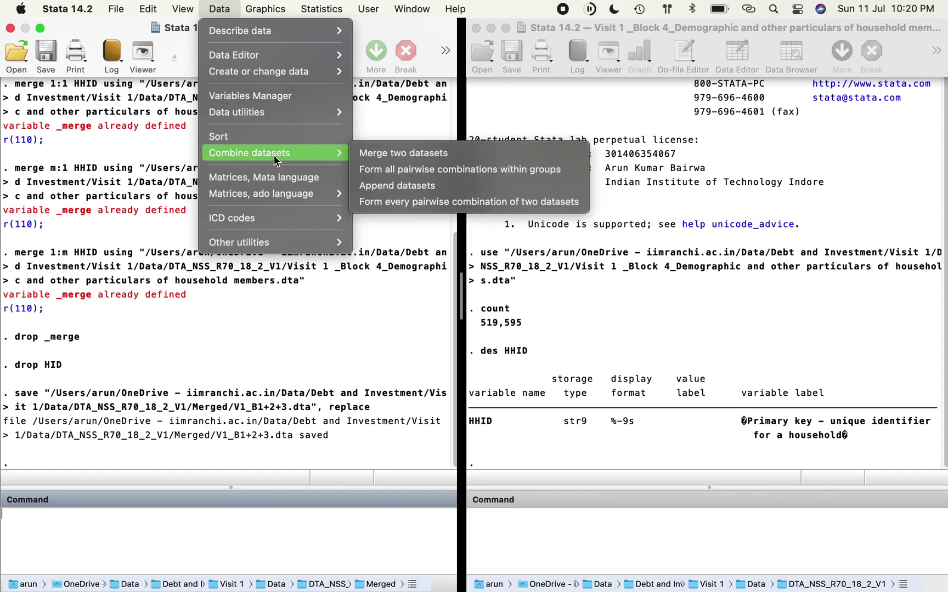
left_click(433, 155)
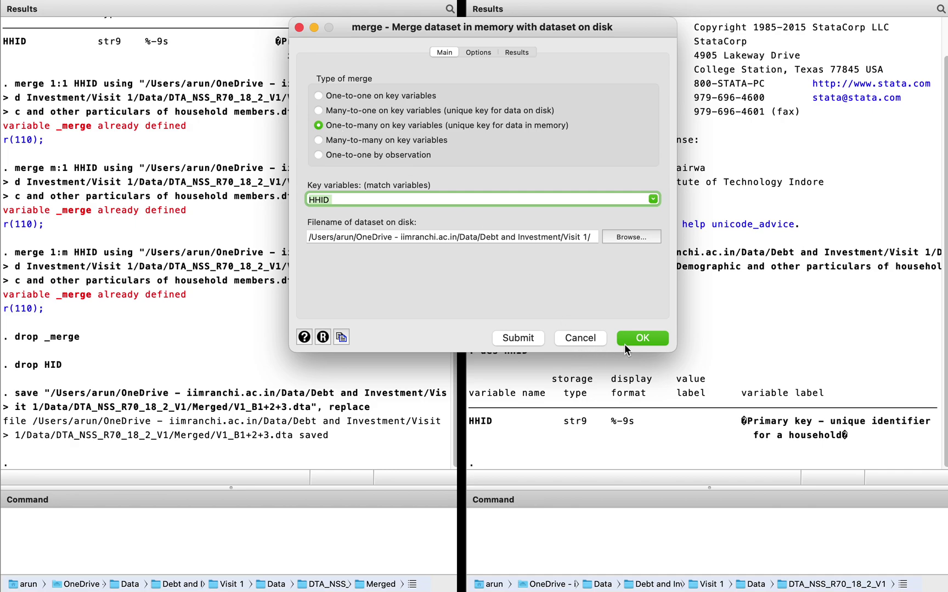
left_click(518, 342)
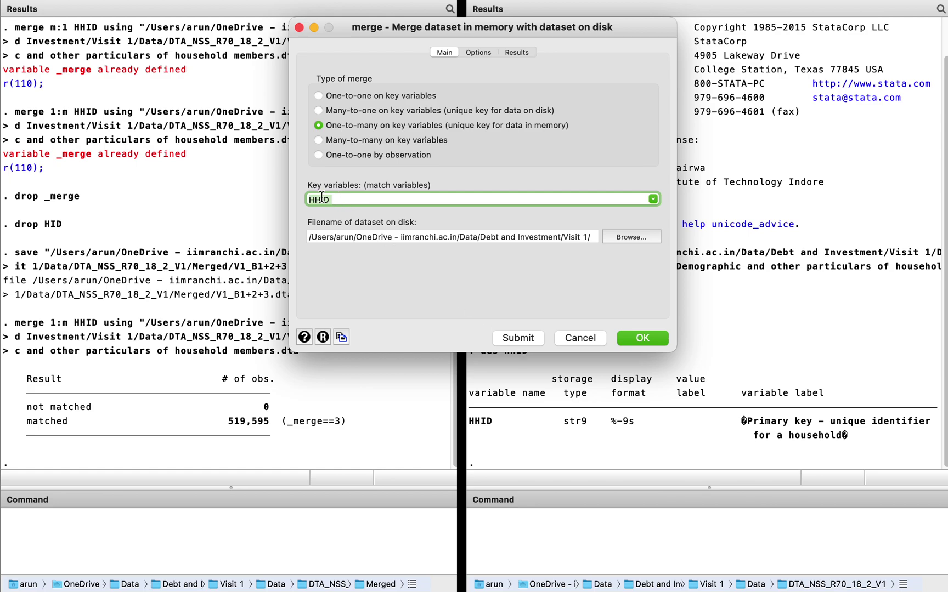
left_click(588, 339)
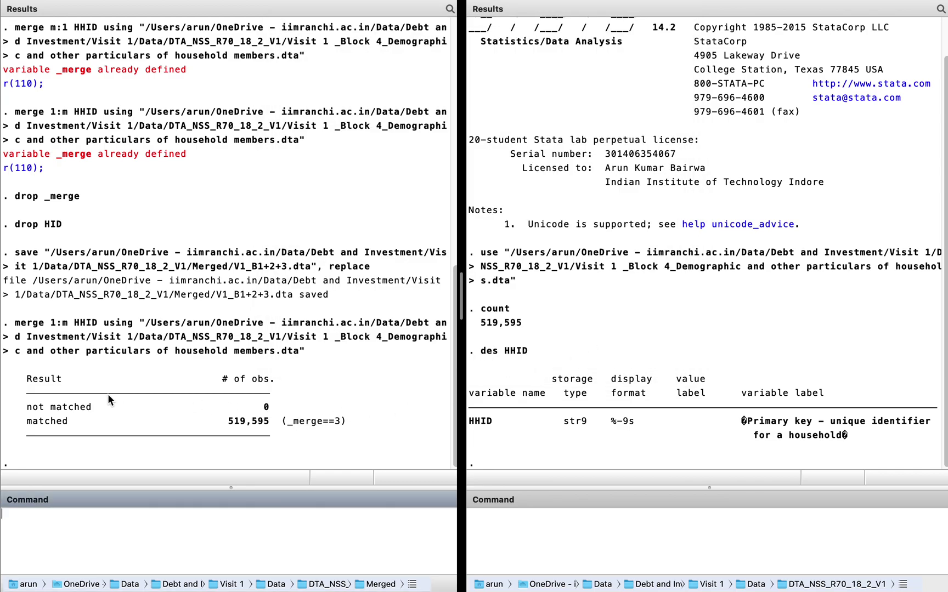
Step: Check the merge result table, then run count in both the merged and Block 4 sessions to compare observations
left_click(270, 406)
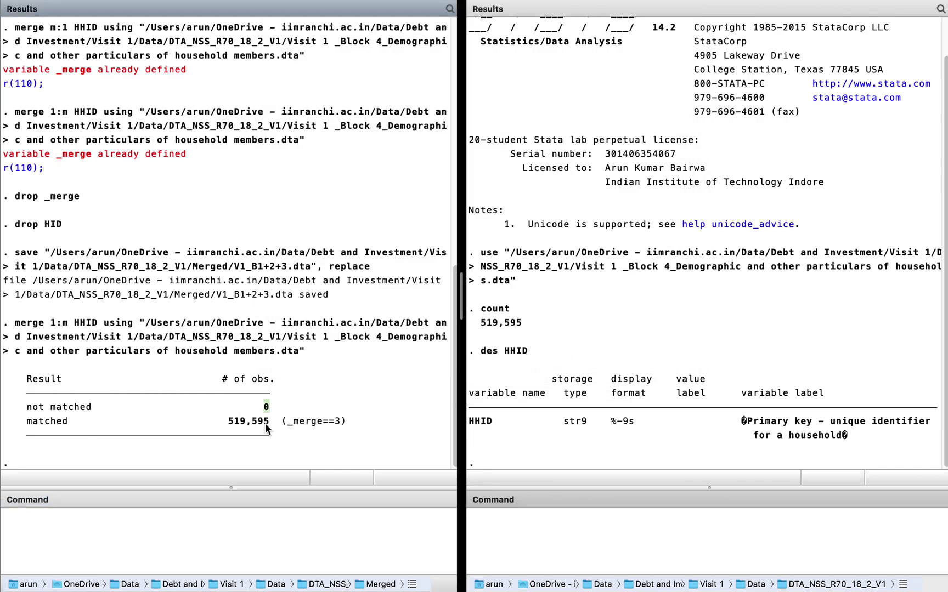
left_click_drag(270, 423, 228, 430)
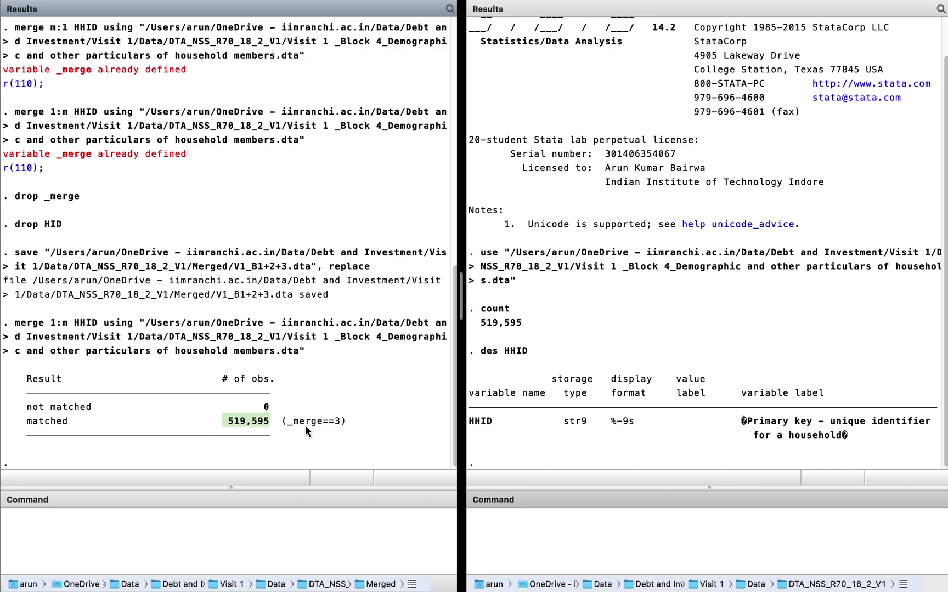
left_click(241, 533)
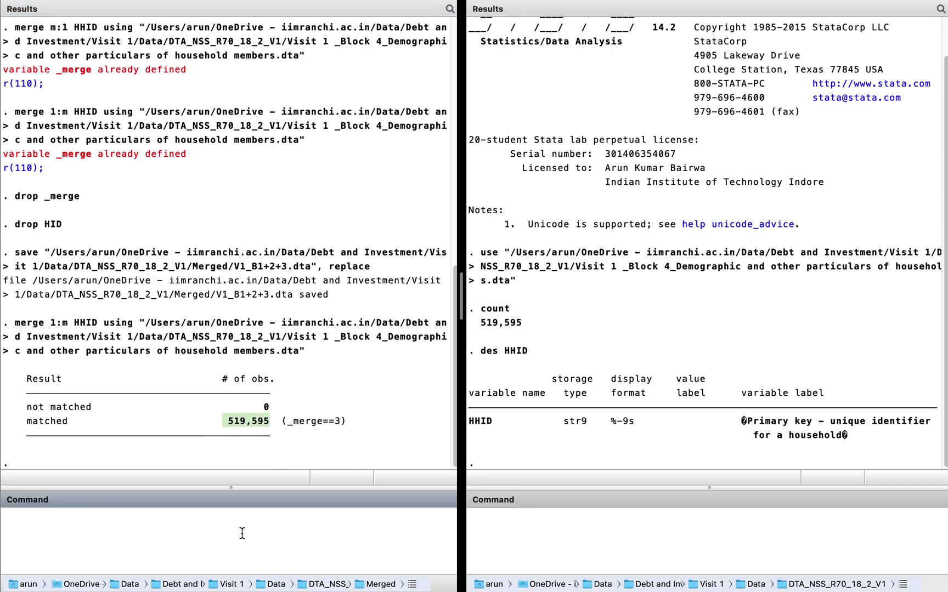
type("count")
key("Return")
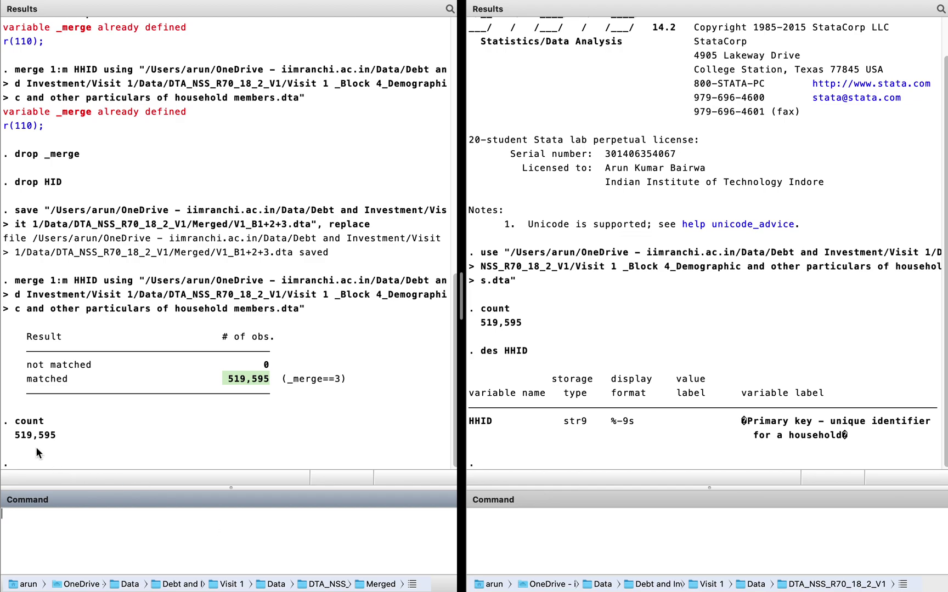
left_click(598, 530)
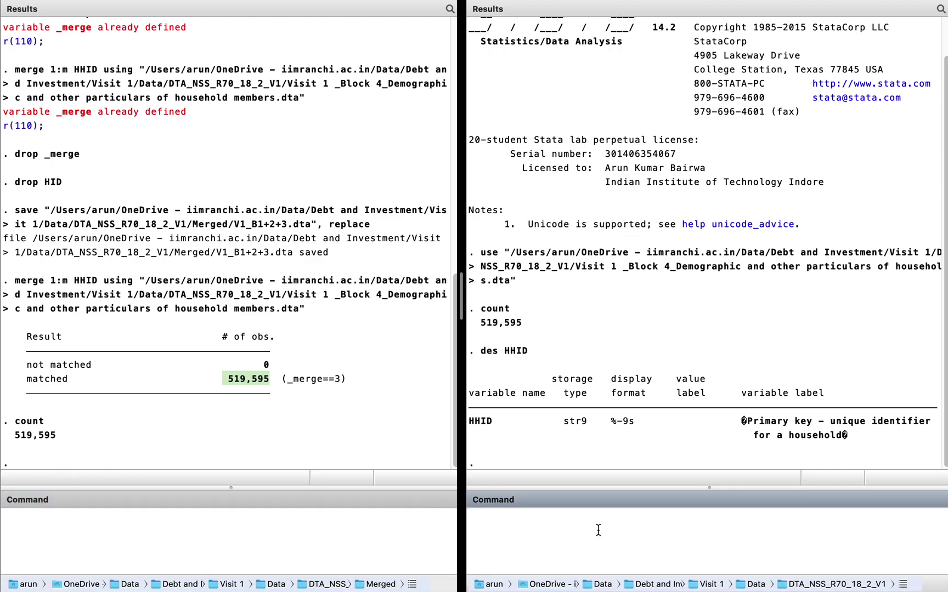
type("count")
key("Return")
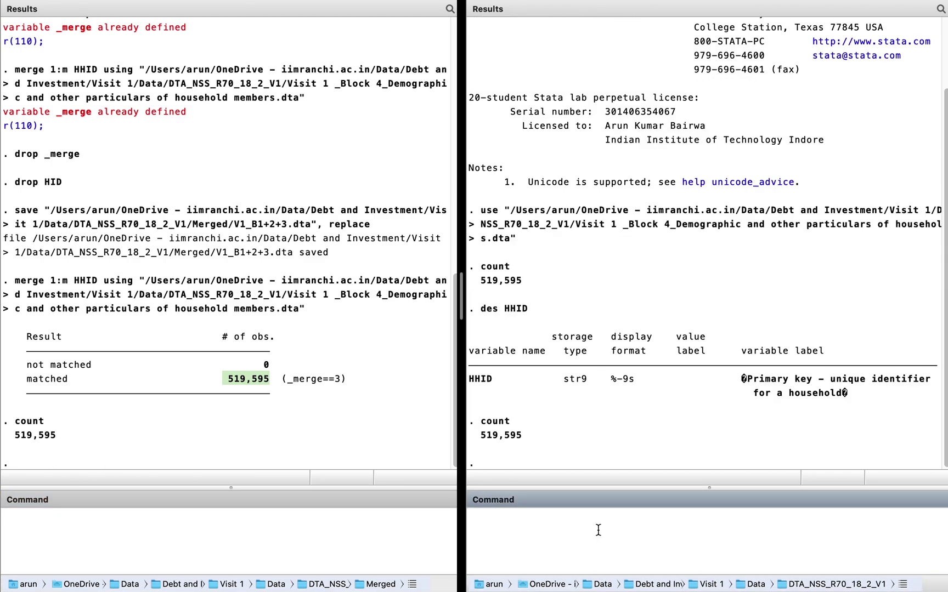
left_click(526, 445)
left_click(305, 445)
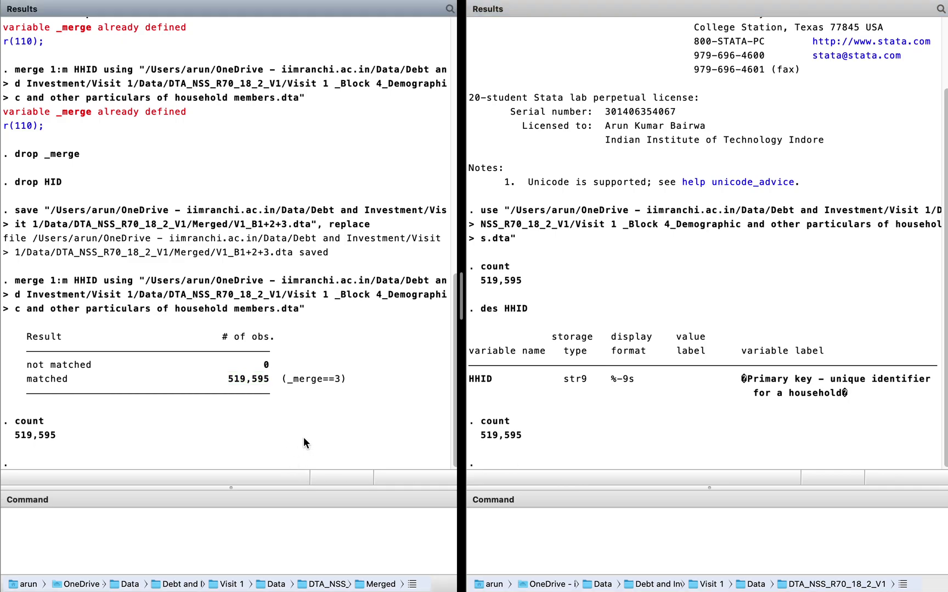
Step: Review the earlier merge attempts and their error messages in the merged session's results
left_click_drag(187, 113, 23, 114)
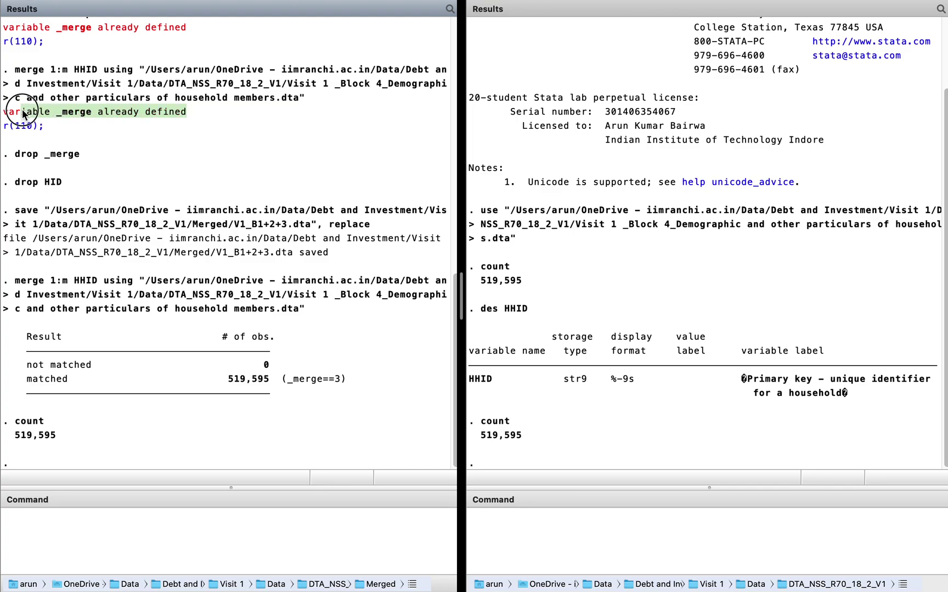
scroll(197, 244, "up", 10)
scroll(199, 247, "down", 6)
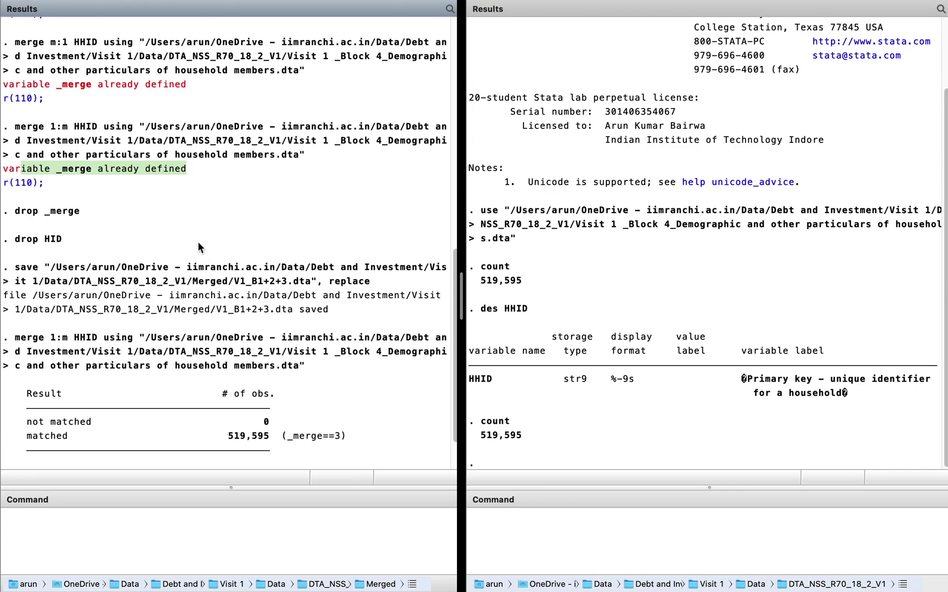
scroll(199, 247, "down", 3)
left_click(276, 389)
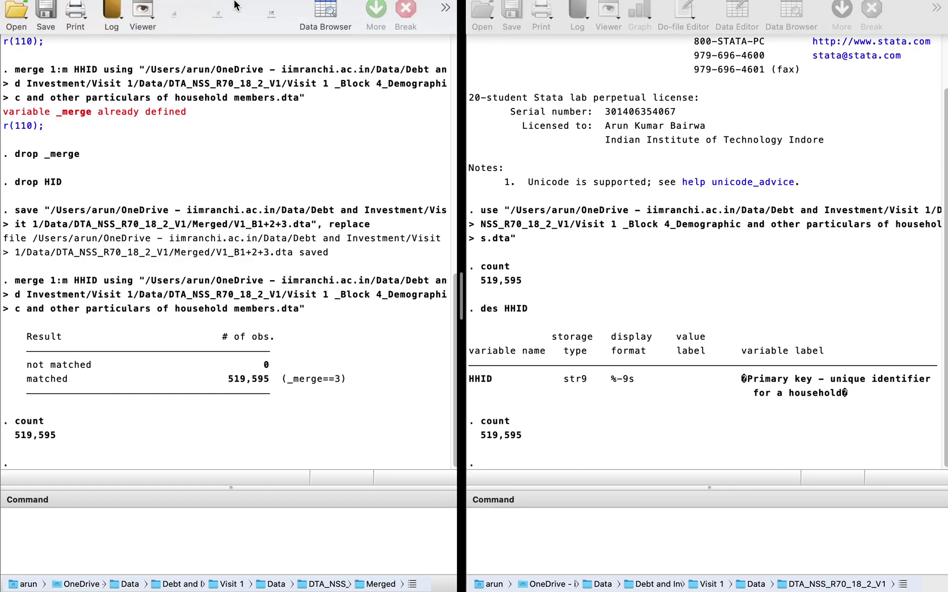
left_click(220, 10)
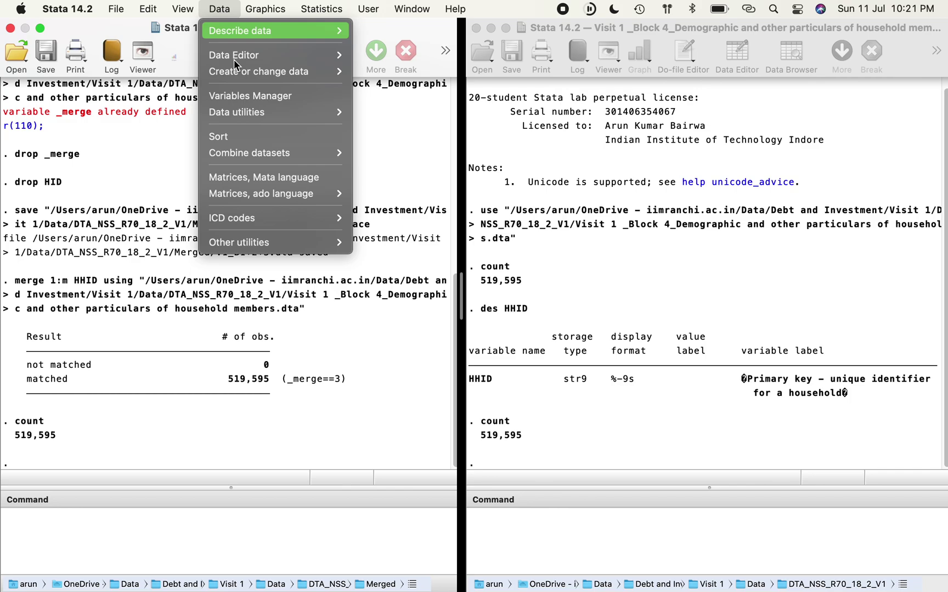
left_click(329, 426)
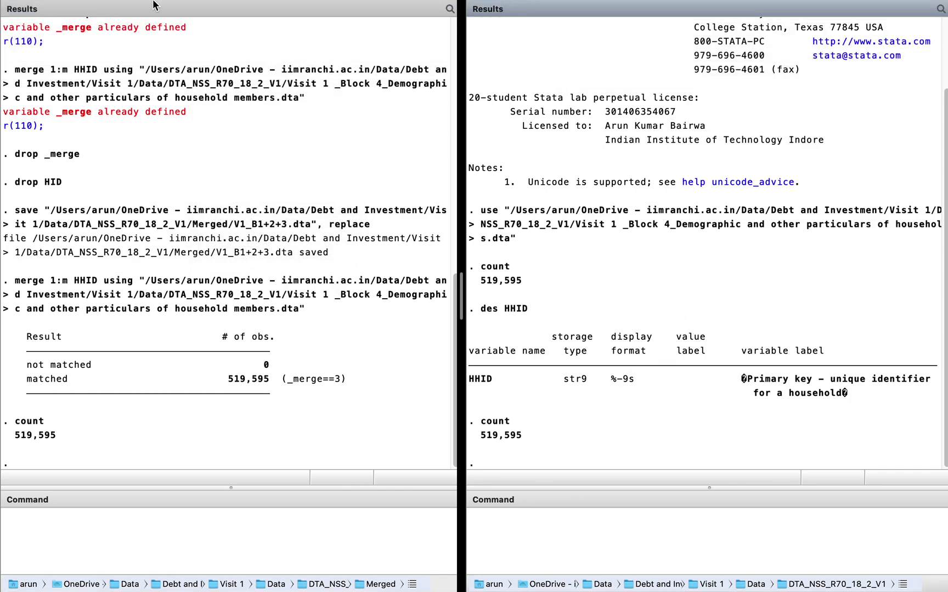
mouse_move(155, 3)
left_click(219, 9)
mouse_move(294, 153)
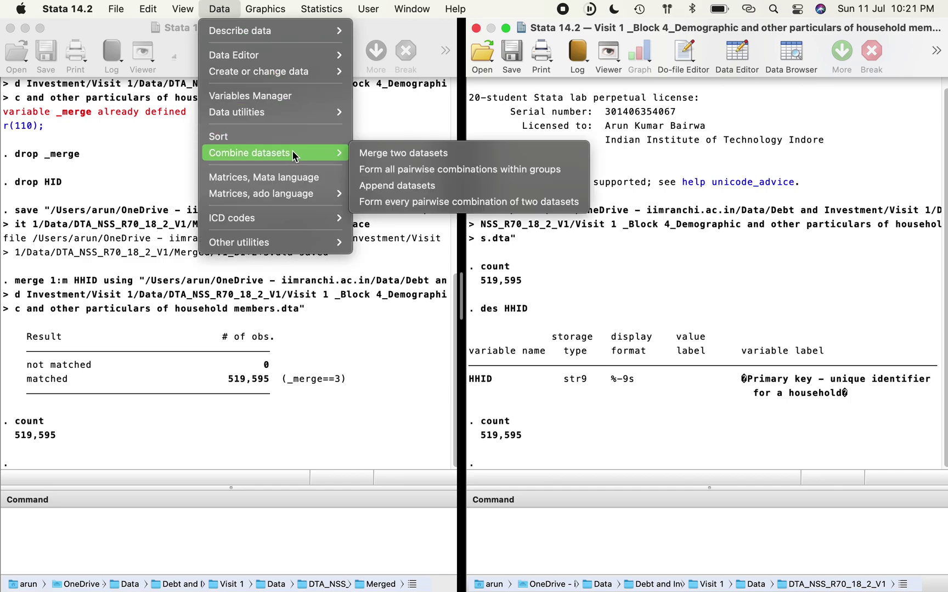
left_click(687, 289)
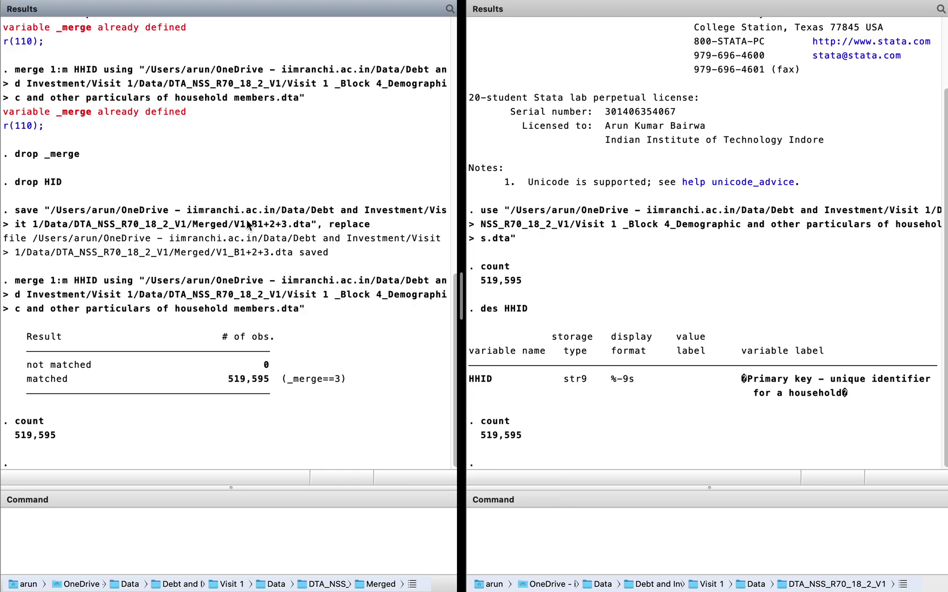
left_click_drag(248, 225, 168, 225)
left_click(712, 242)
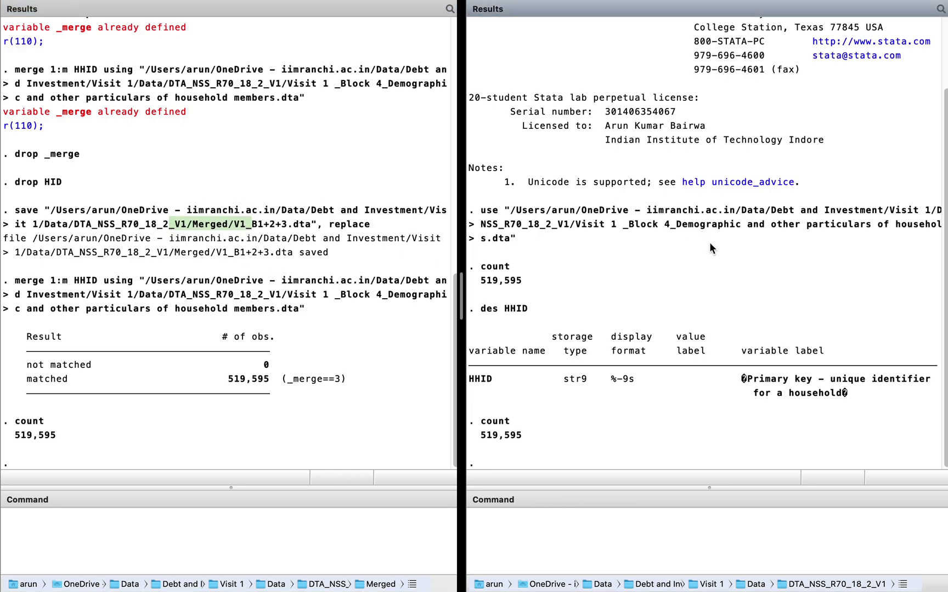
left_click(617, 274)
left_click(191, 518)
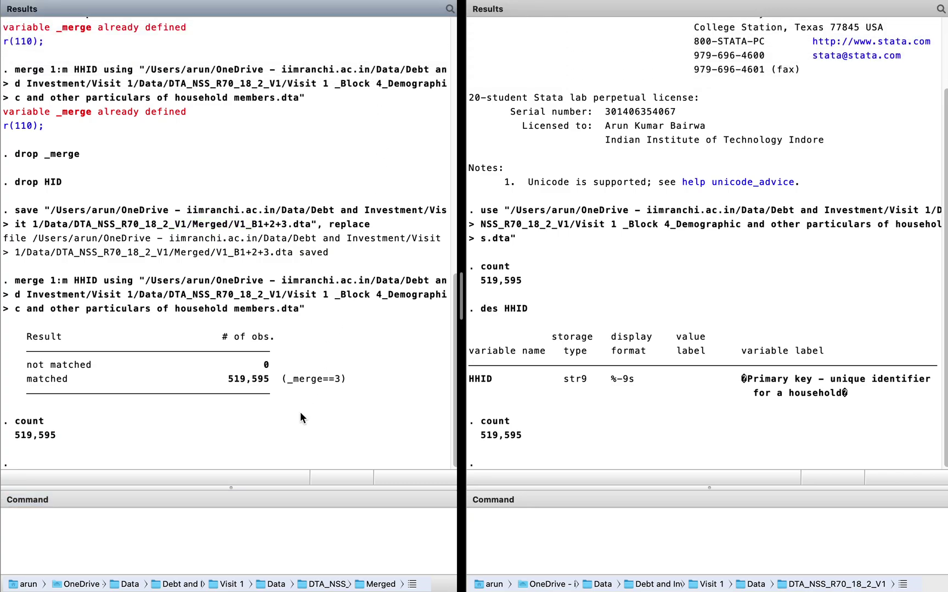
Step: Open the merged dataset in the Data Browser
left_click(189, 536)
mouse_move(422, 1)
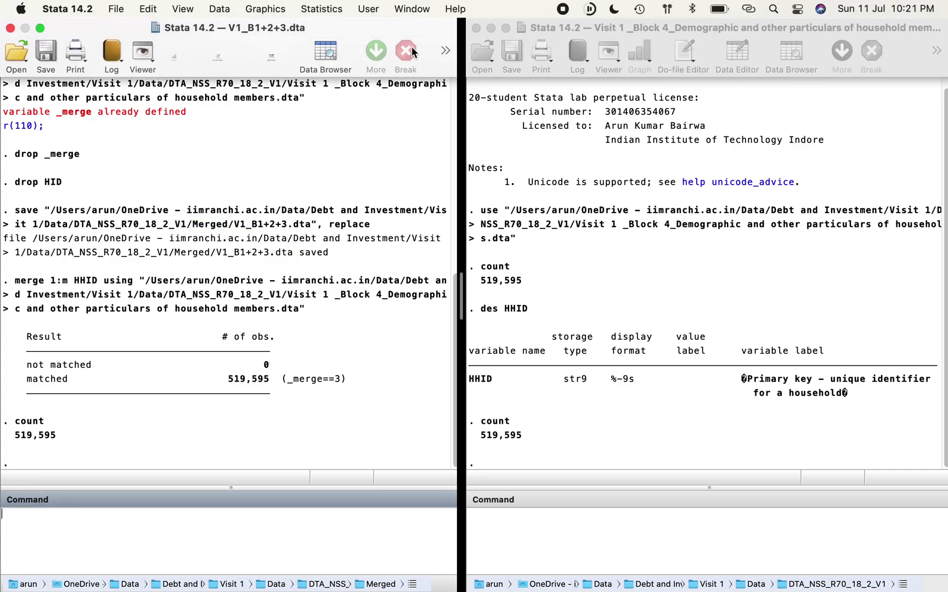
left_click(329, 55)
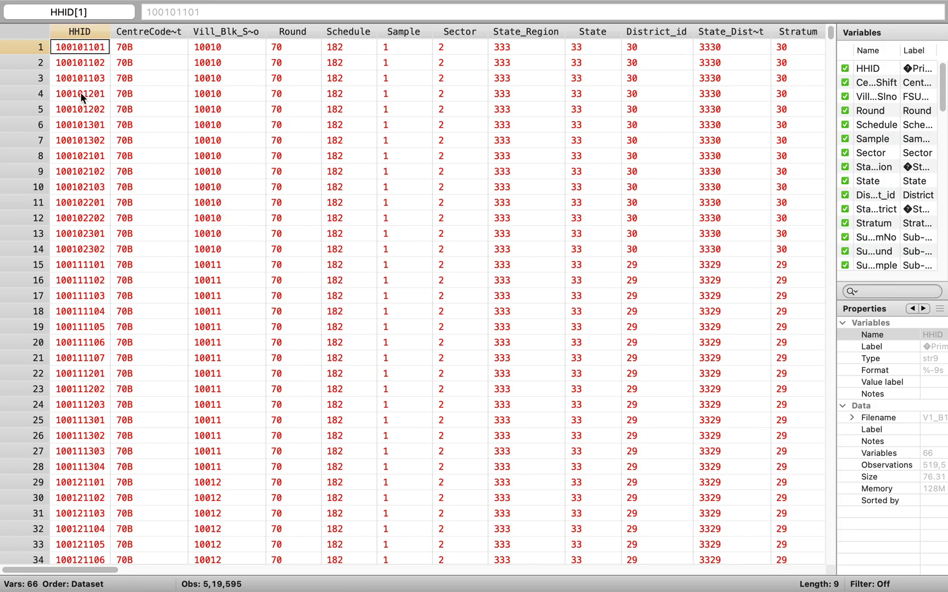
Step: Examine the HHID values in the merged dataset and close the data view
left_click(79, 31)
left_click(217, 109)
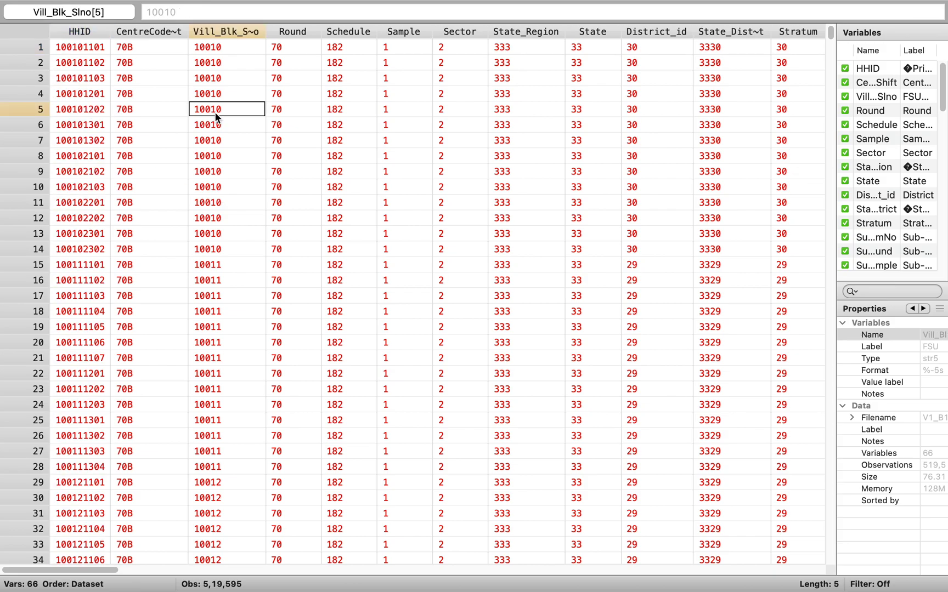
left_click_drag(94, 130, 90, 300)
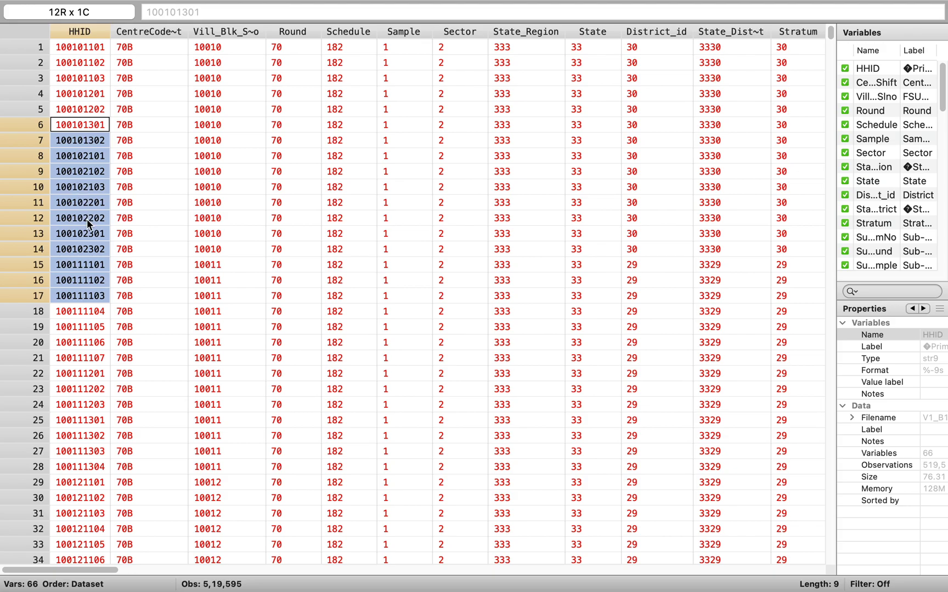
mouse_move(21, 3)
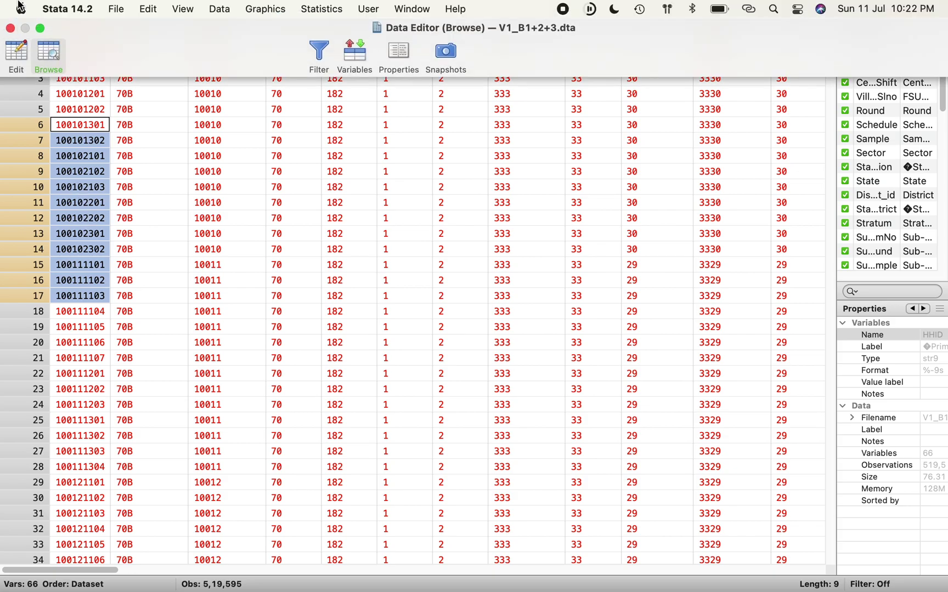
left_click(11, 29)
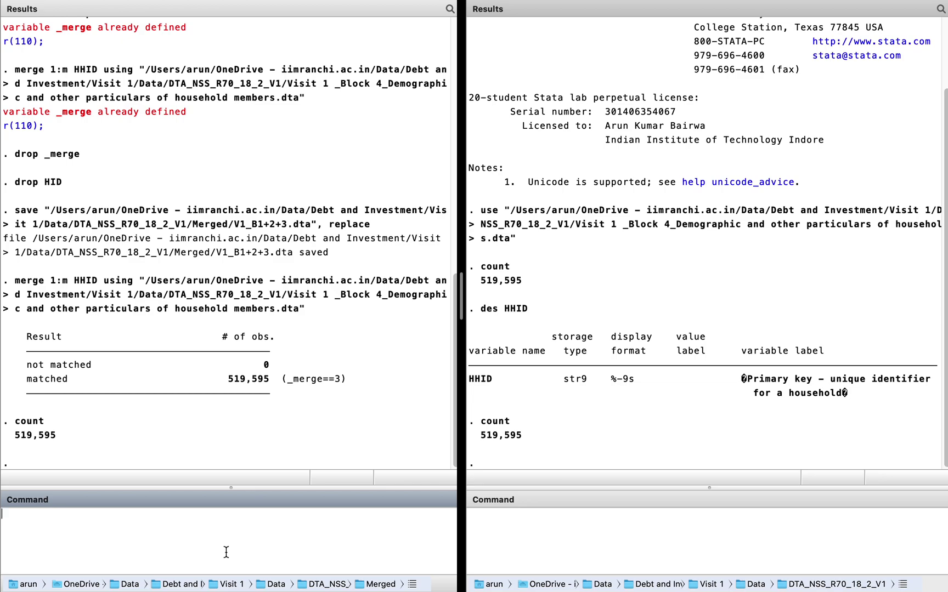
Step: Generate a new variable HId equal to HHID in the merged dataset
type("gen ")
type("HID")
key("BackSpace")
type("d= HHID")
key("Return")
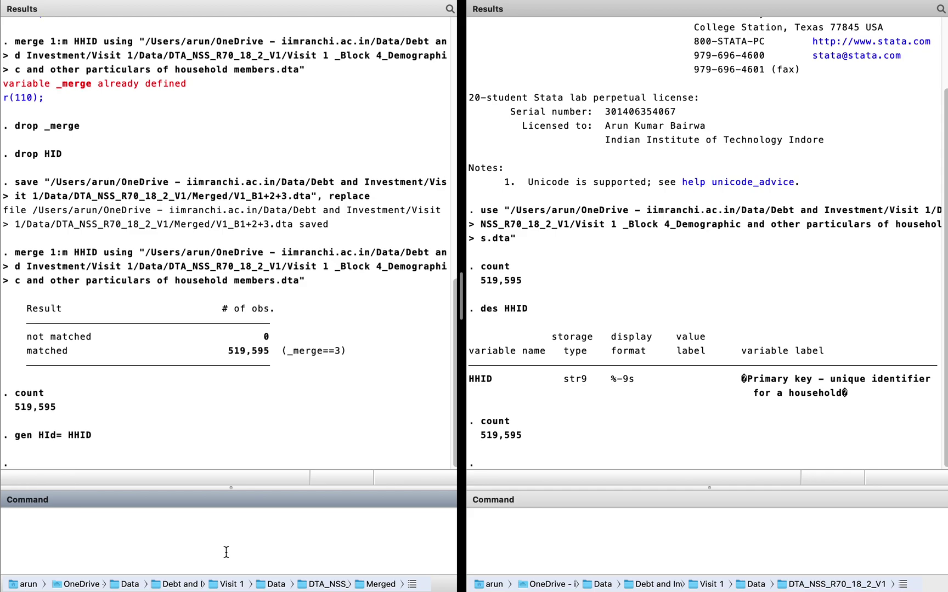
Step: Destring HId with the replace option and try to rename it to HID
type("destring HId, replace")
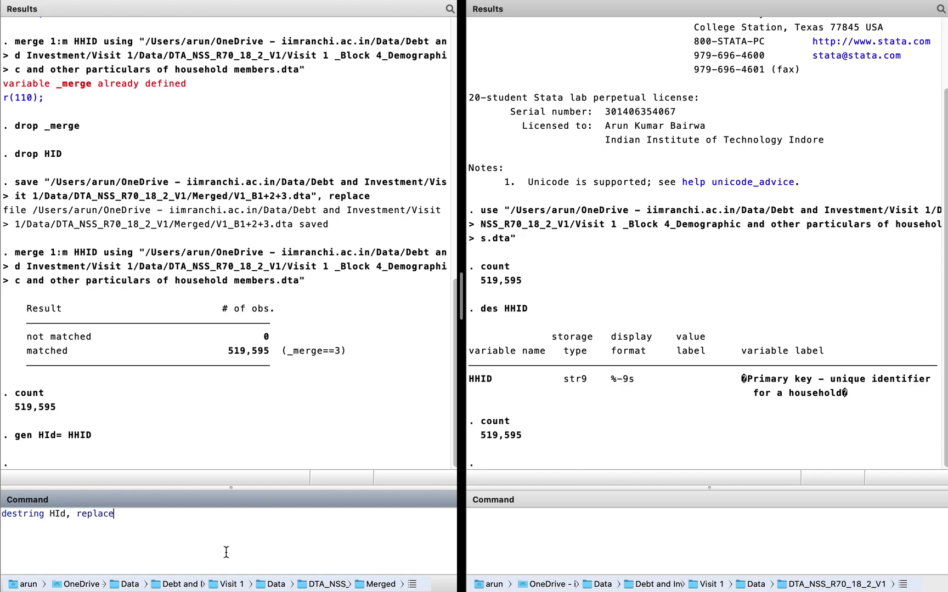
key("Return")
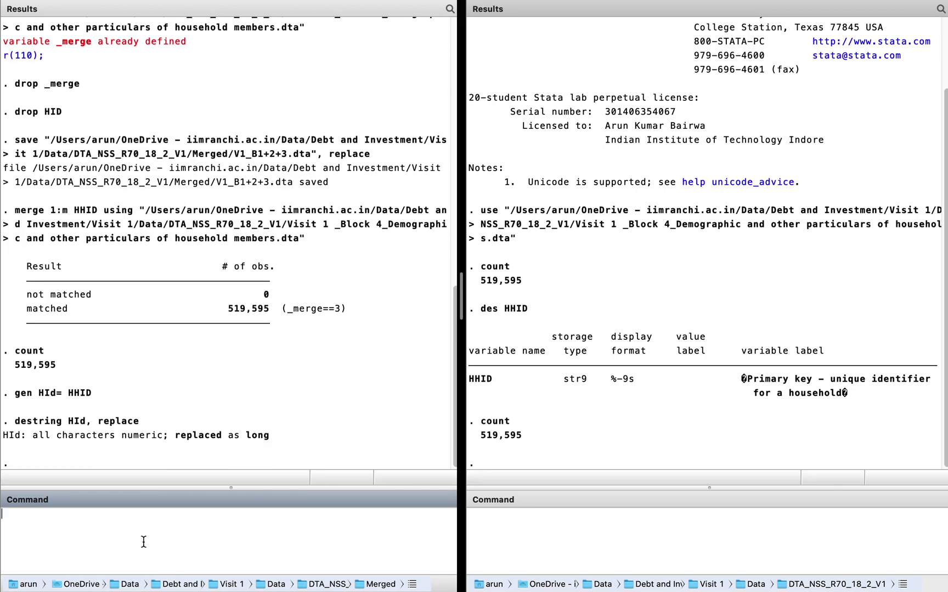
type("rename HId HID")
key("Return")
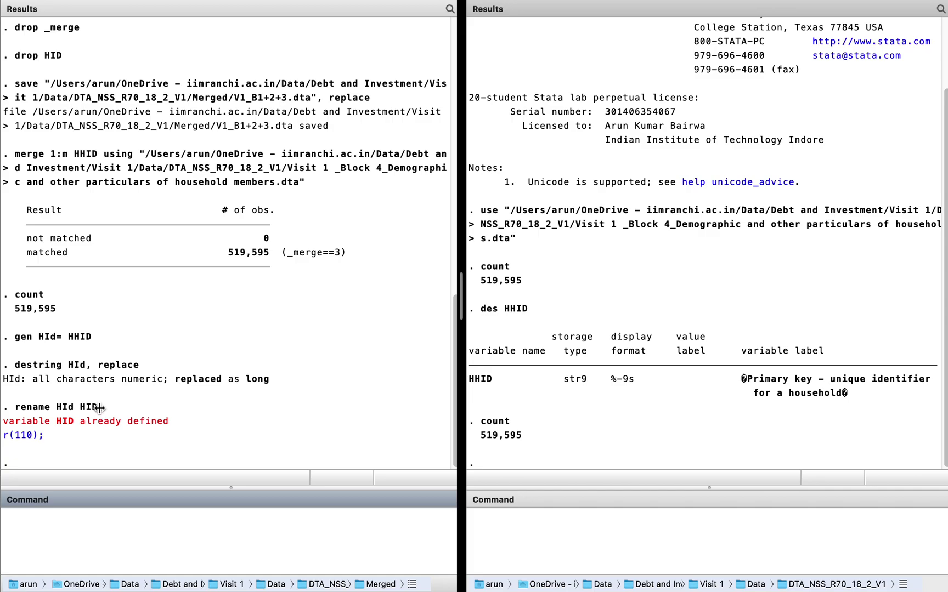
Step: Inspect the HHID, HID and HId columns of the merged dataset in the Data Browser, then close it
mouse_move(49, 3)
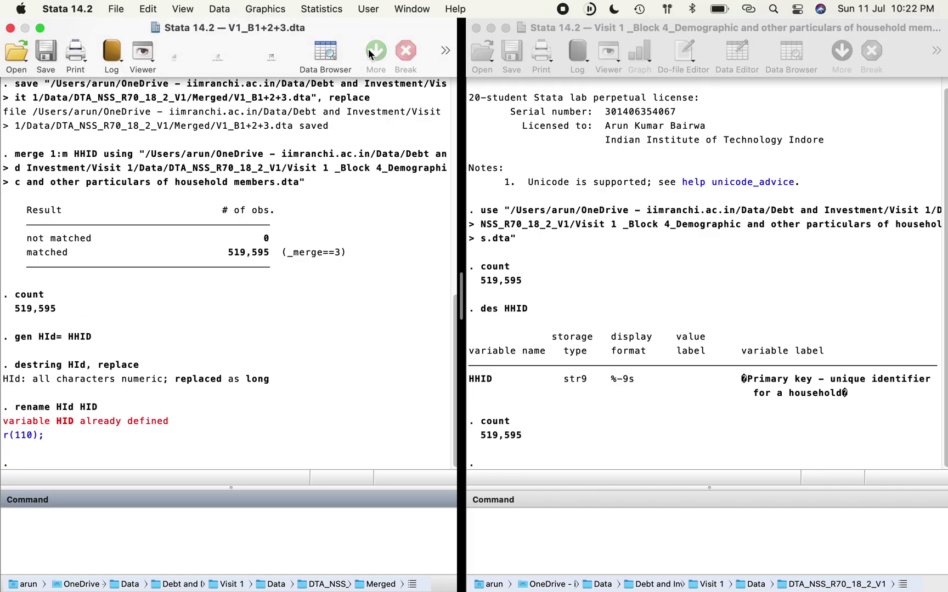
left_click(320, 53)
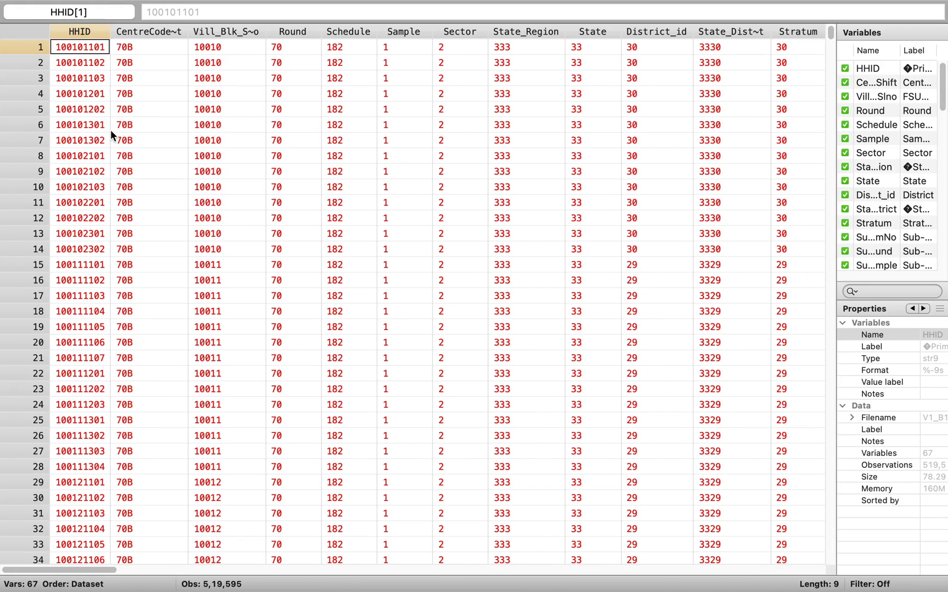
left_click(81, 35)
scroll(131, 207, "right", 20)
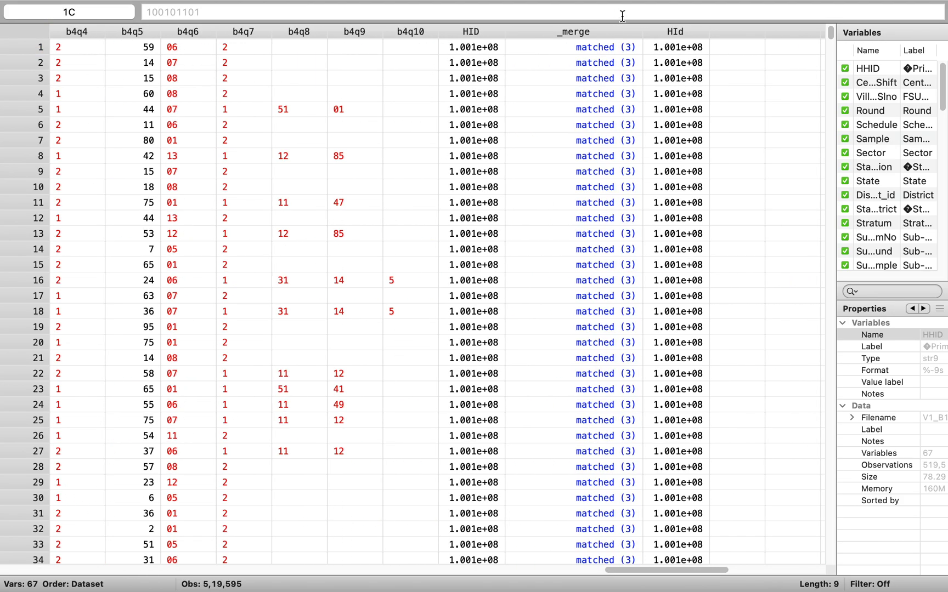
left_click(679, 33)
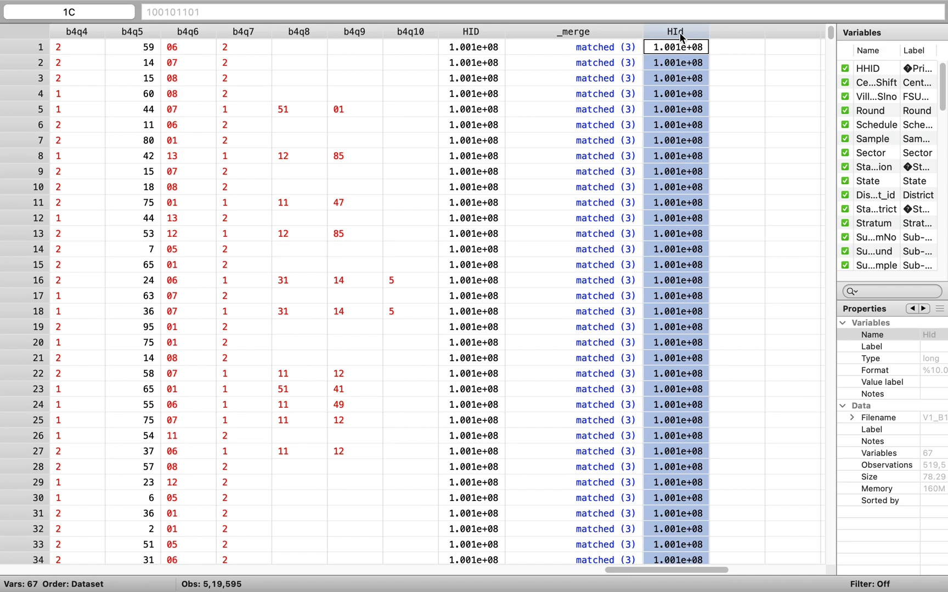
left_click(711, 233)
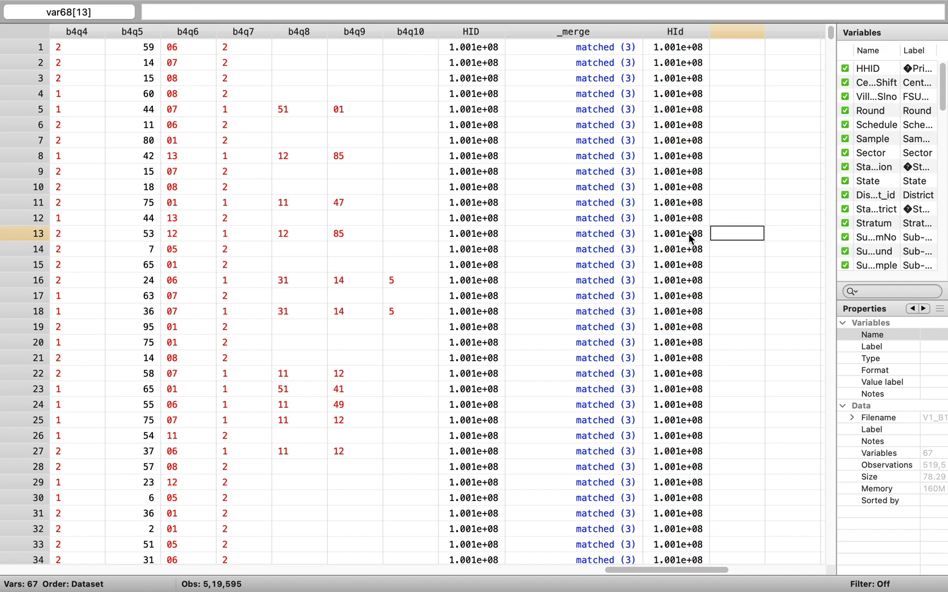
left_click(688, 233)
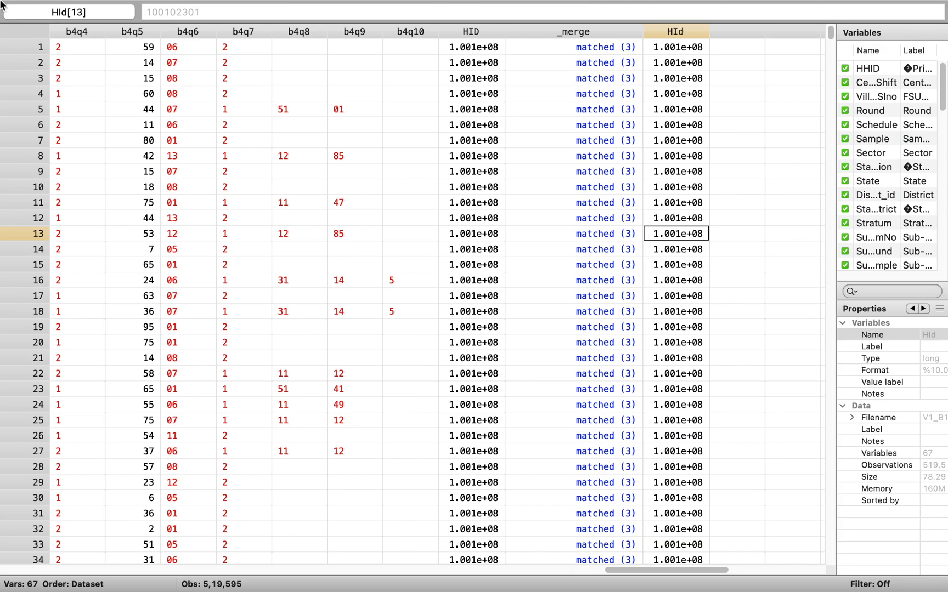
left_click(26, 33)
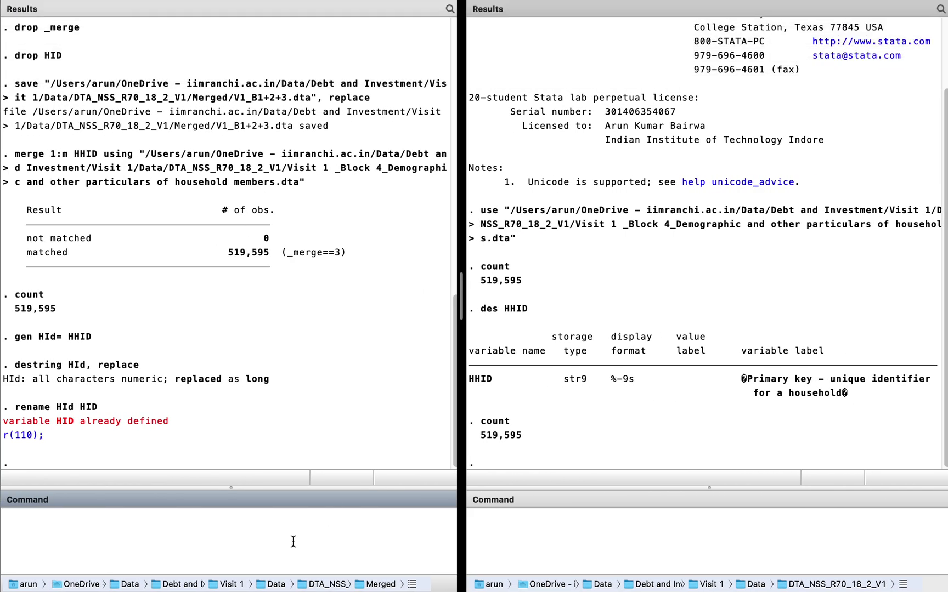
Step: Drop the variables HID and HId from the merged dataset
type("drop HID")
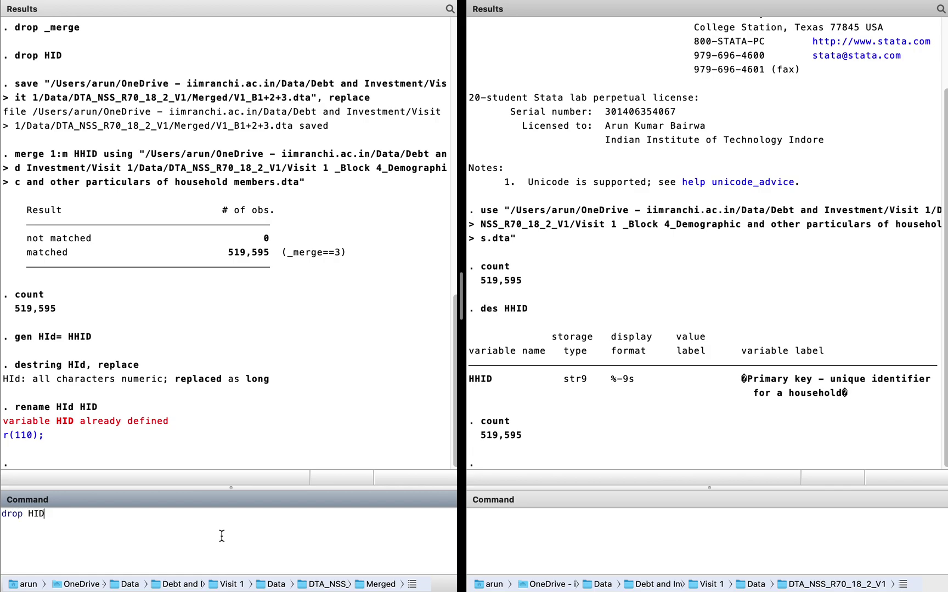
key("Return")
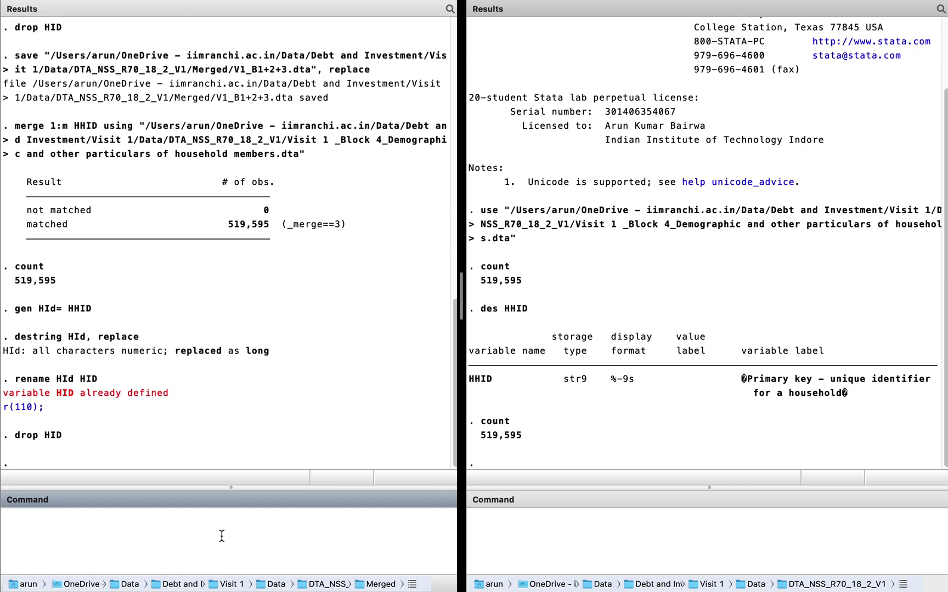
type("D")
key("BackSpace")
type("drop HId")
key("Return")
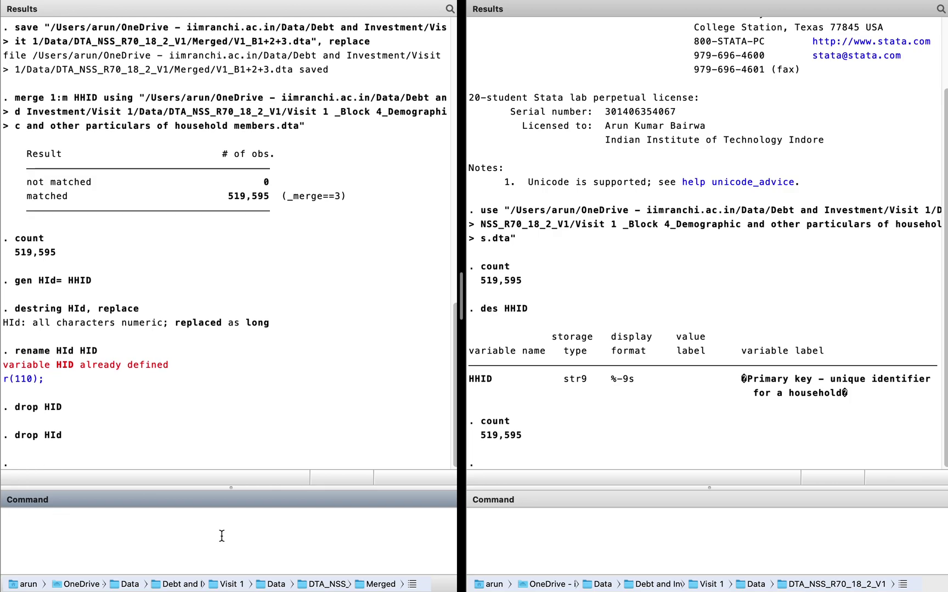
Step: Check the last columns of the merged dataset, including _merge, in the Data Browser and close it
mouse_move(497, 5)
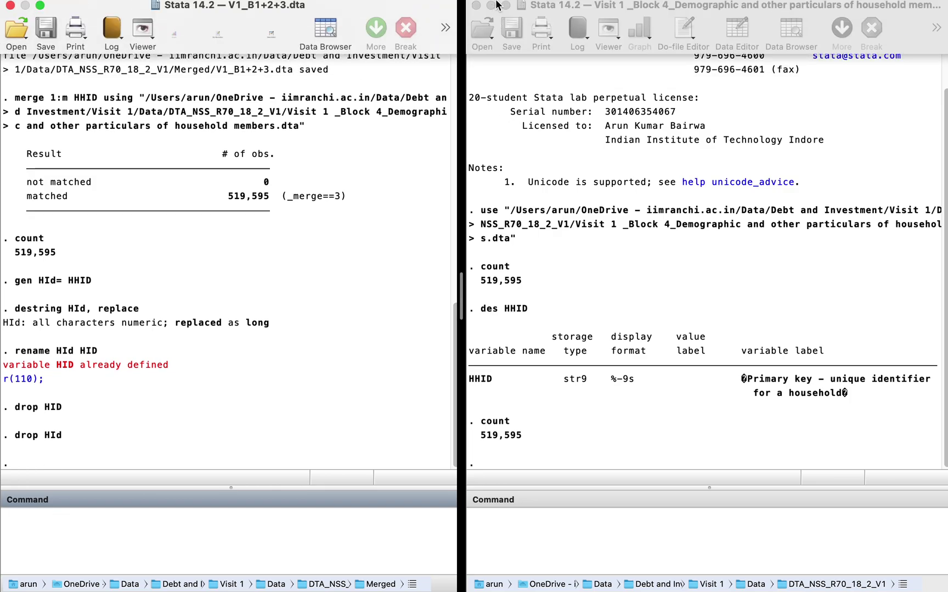
left_click(328, 50)
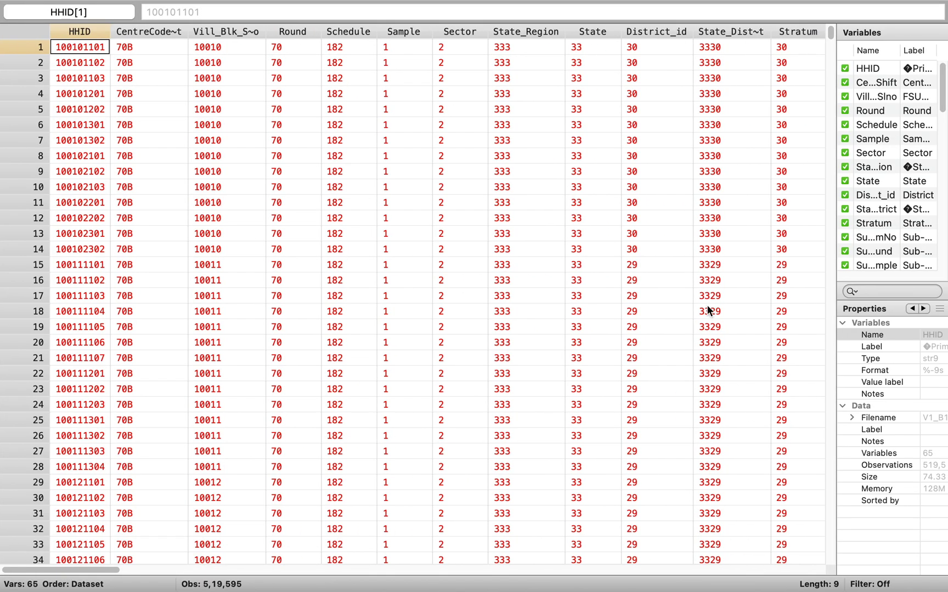
scroll(650, 253, "right", 20)
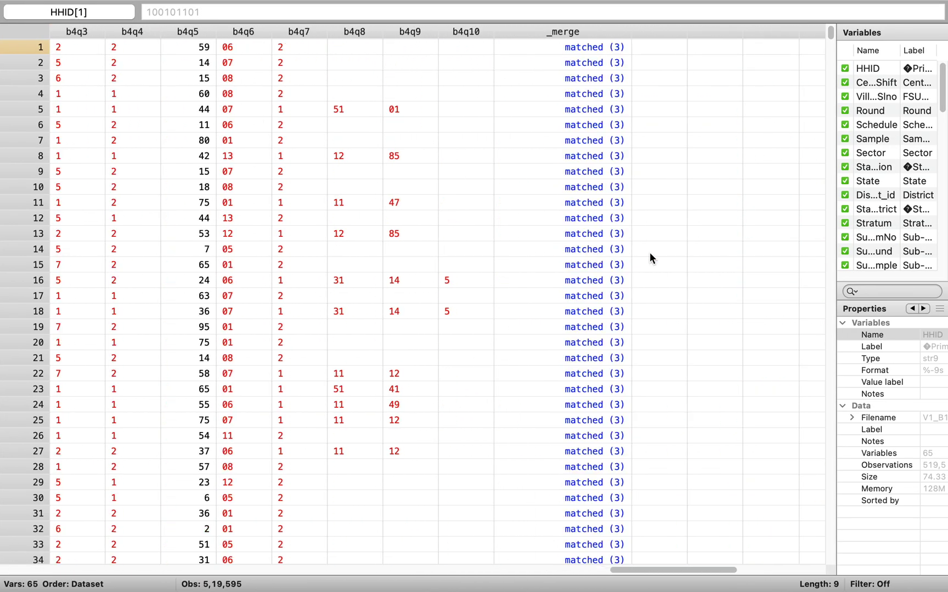
left_click(568, 33)
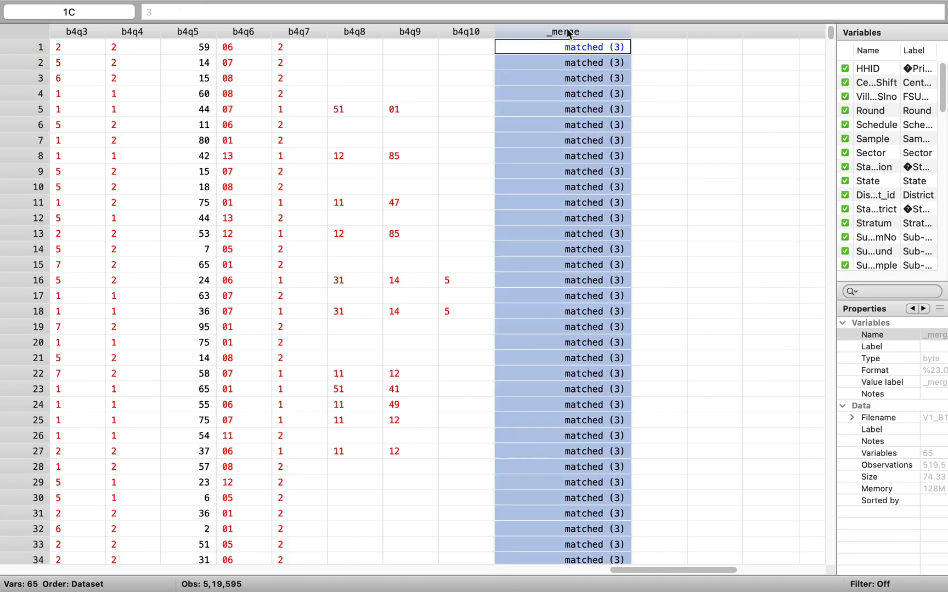
mouse_move(36, 51)
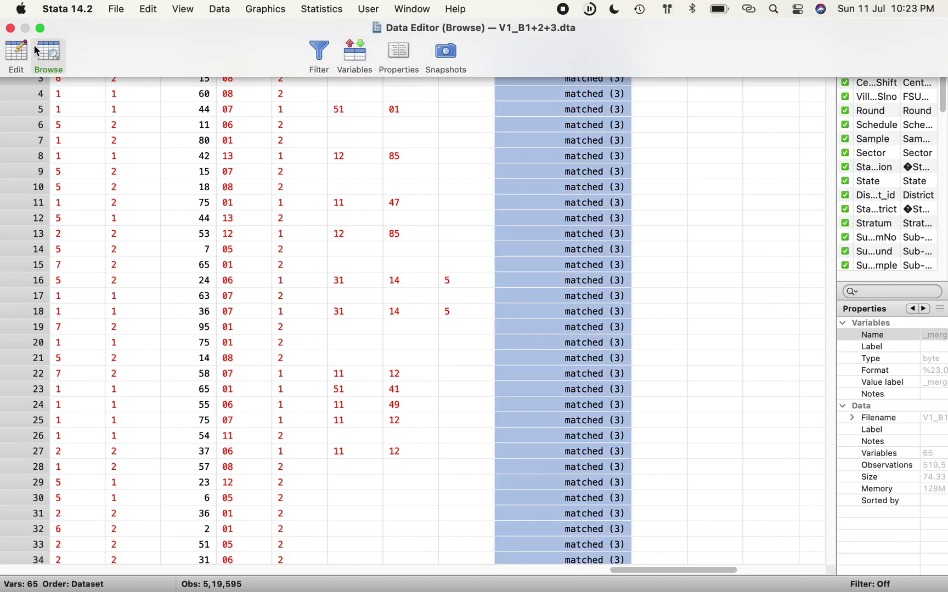
left_click(10, 28)
Step: Drop the _merge variable from the merged dataset
type("D")
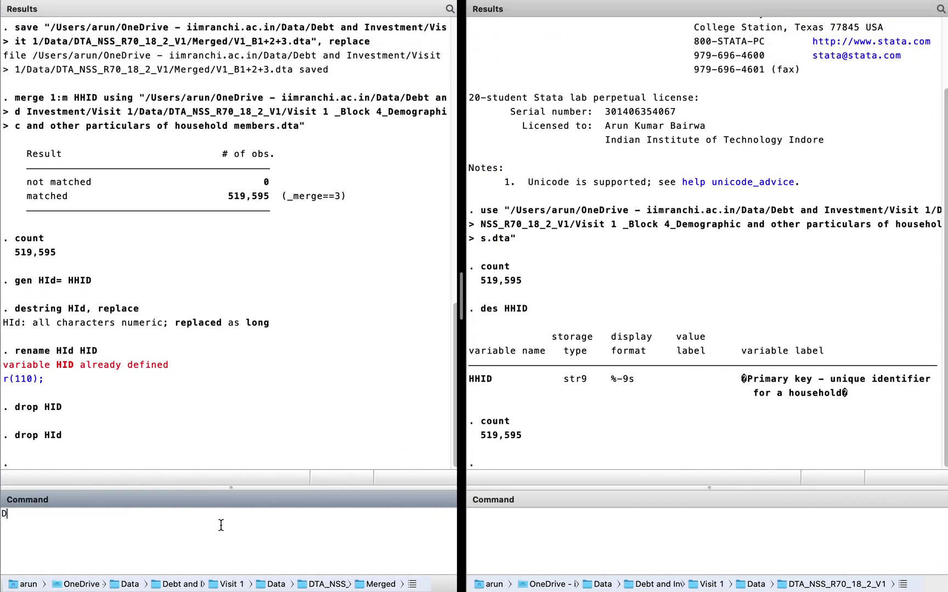
type("rop _merge")
key("Return")
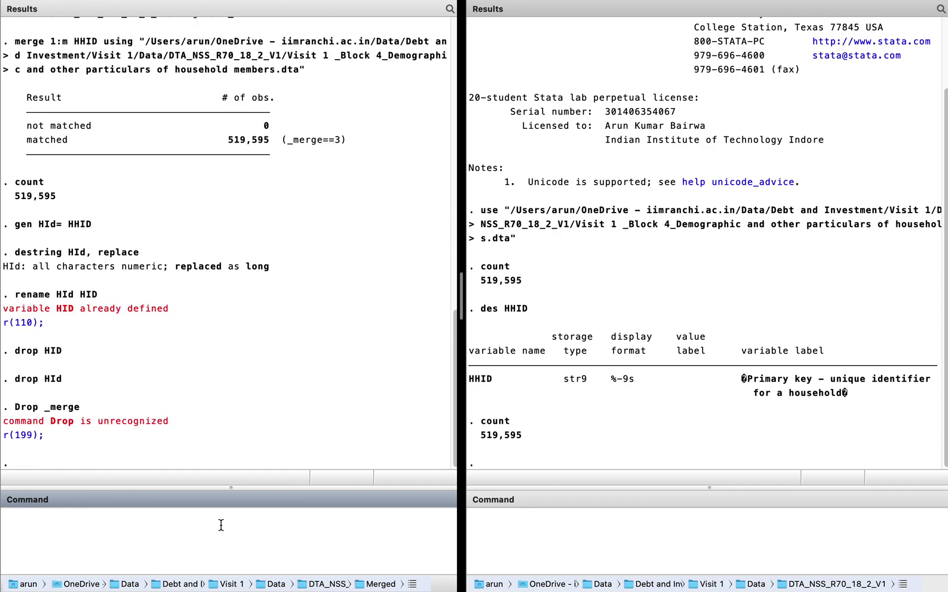
type("drop _merge")
key("Return")
Step: Save the merged dataset as a new Stata file named V1_B1+2+3+4 in the Merged folder
mouse_move(188, 5)
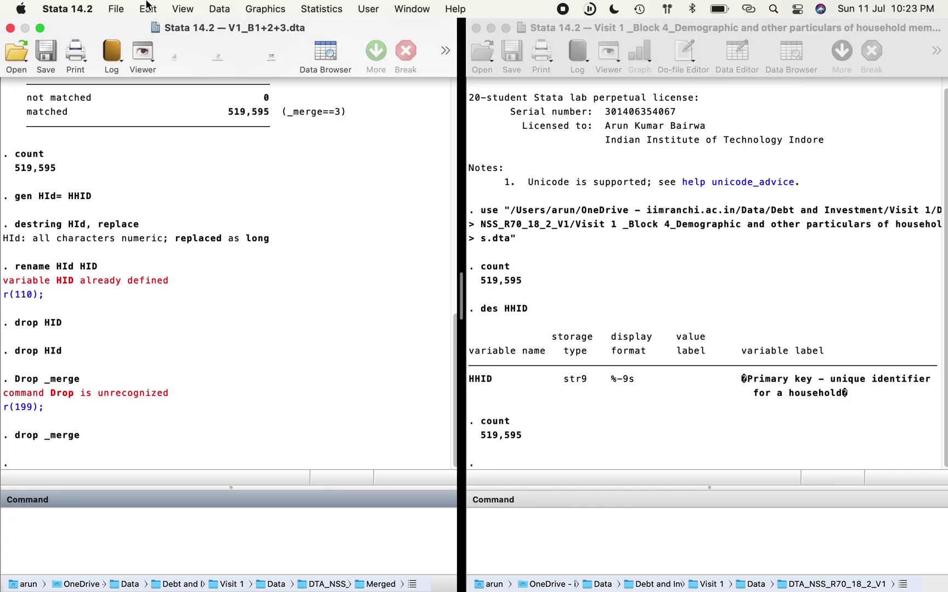
left_click(117, 9)
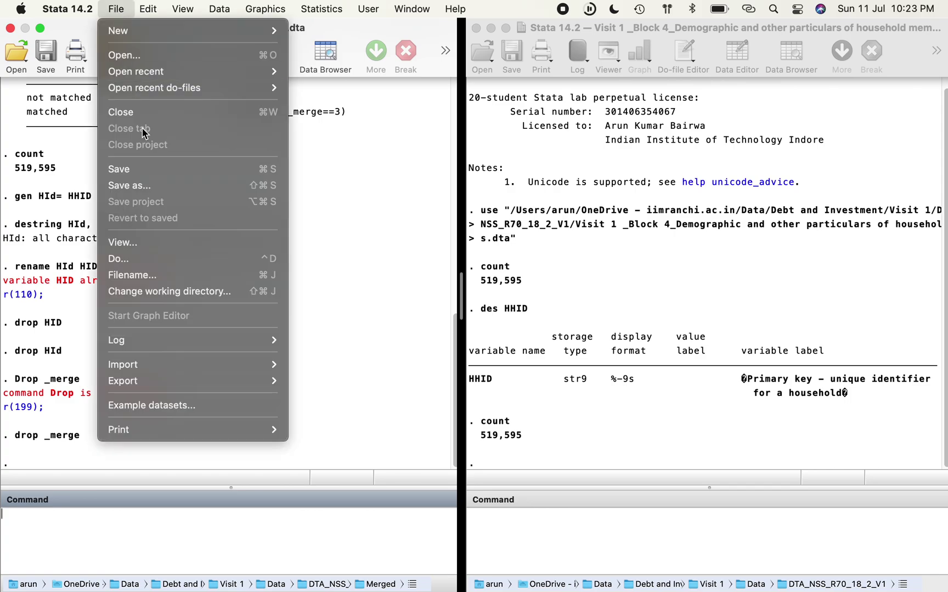
left_click(150, 182)
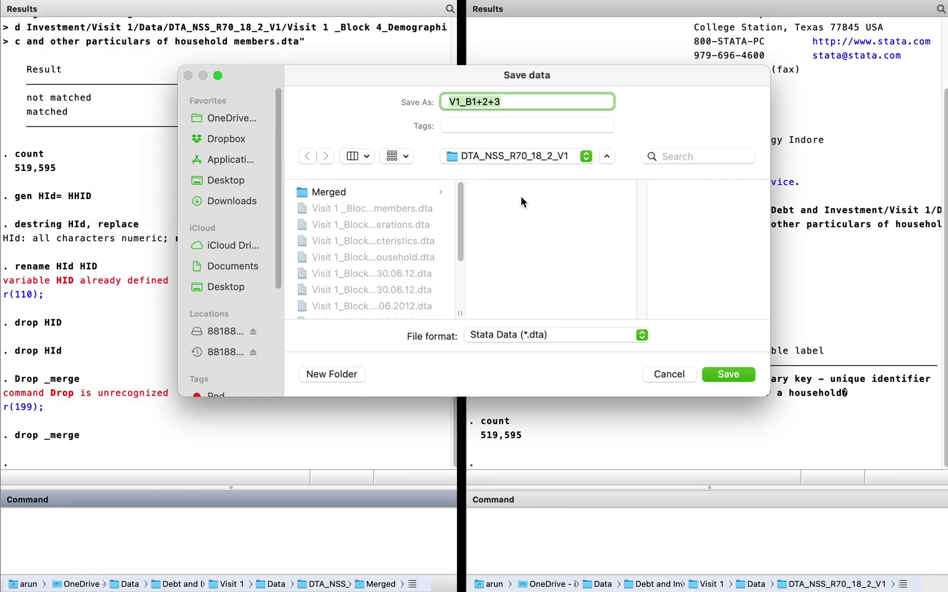
left_click(515, 104)
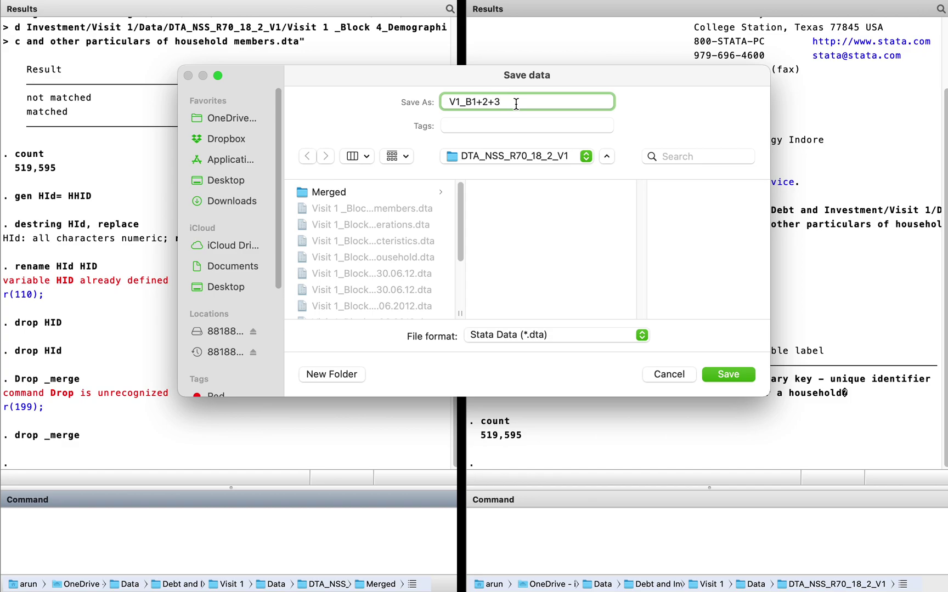
type("+4")
left_click(317, 192)
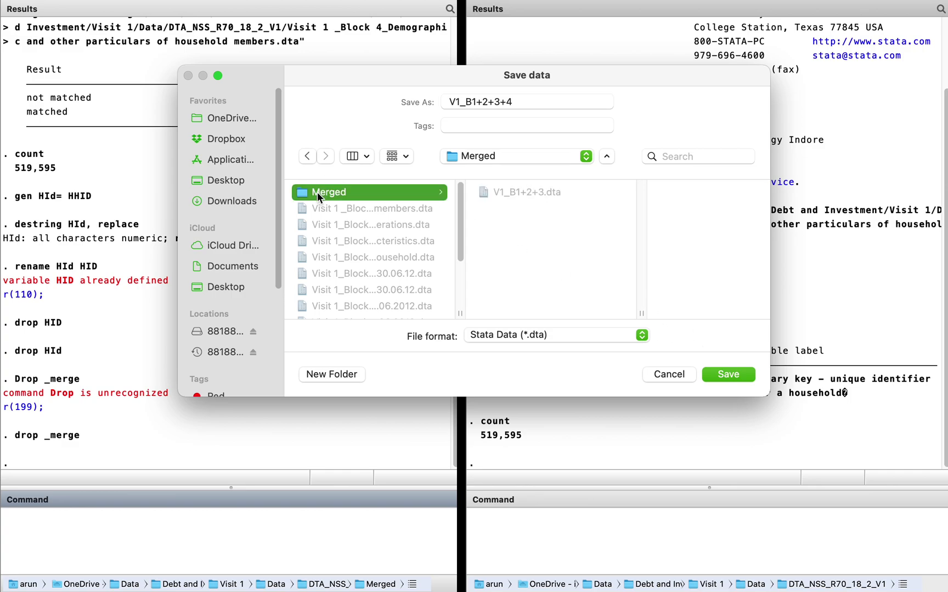
left_click(531, 104)
left_click(732, 375)
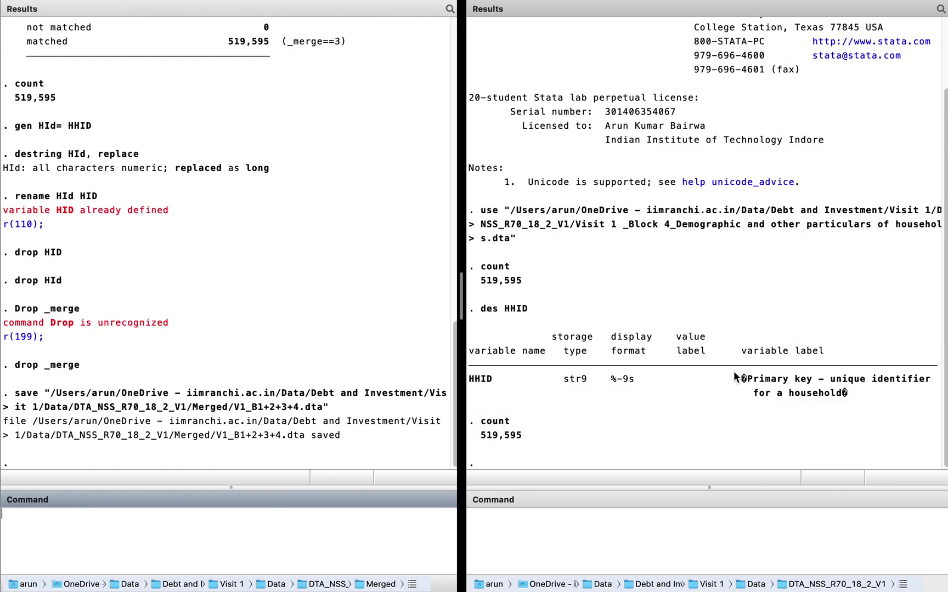